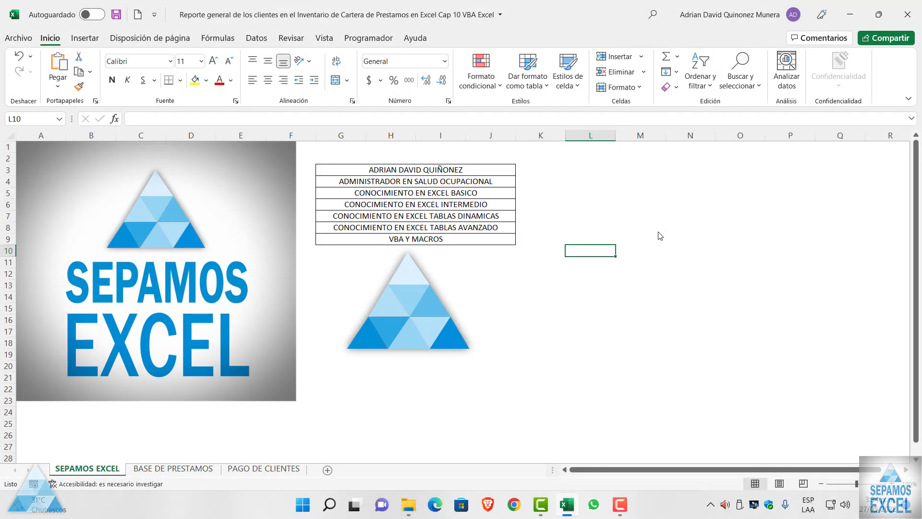
# Switch from the cover sheet to BASE DE PRESTAMOS with its 21 client loan records
pyautogui.click(177, 469)
pyautogui.click(443, 299)
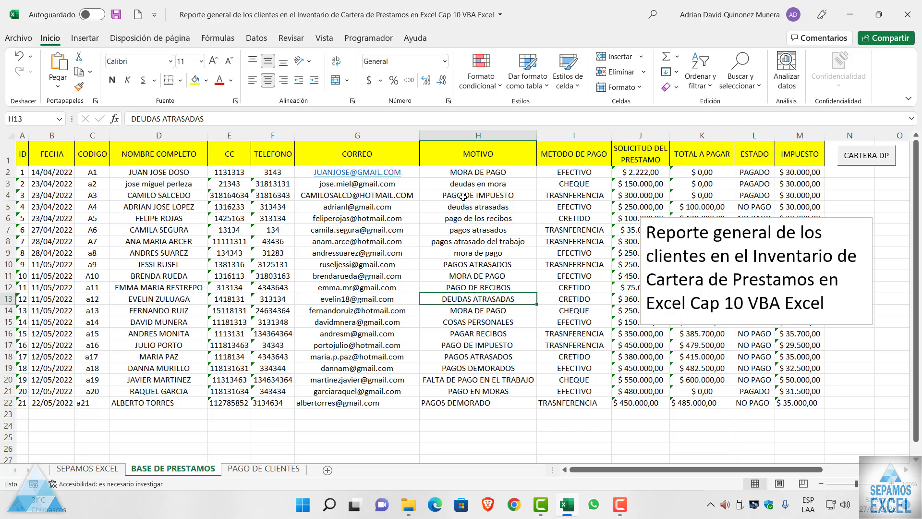
# Delete the floating 'Reporte general…' title box that covered the loan table A1:M22
pyautogui.click(286, 284)
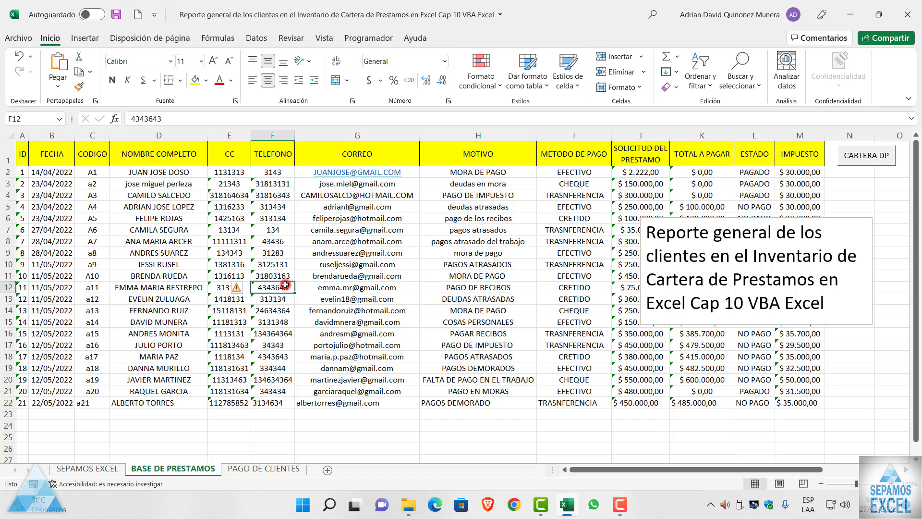
pyautogui.click(510, 244)
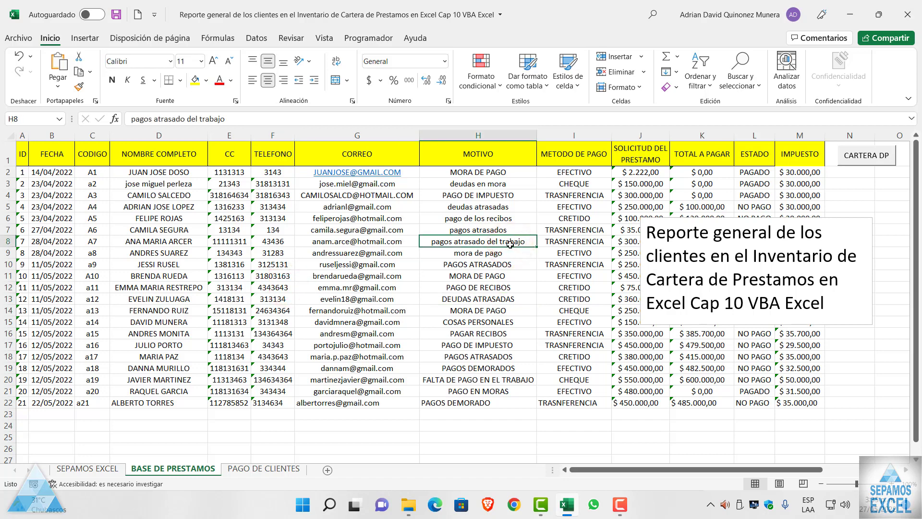
pyautogui.click(570, 280)
pyautogui.click(671, 220)
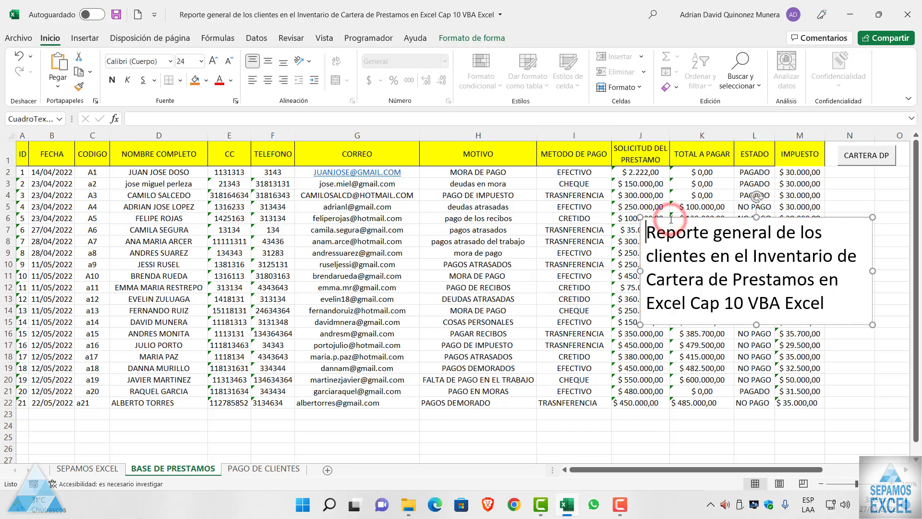
pyautogui.hotkey('ctrl', 'z')
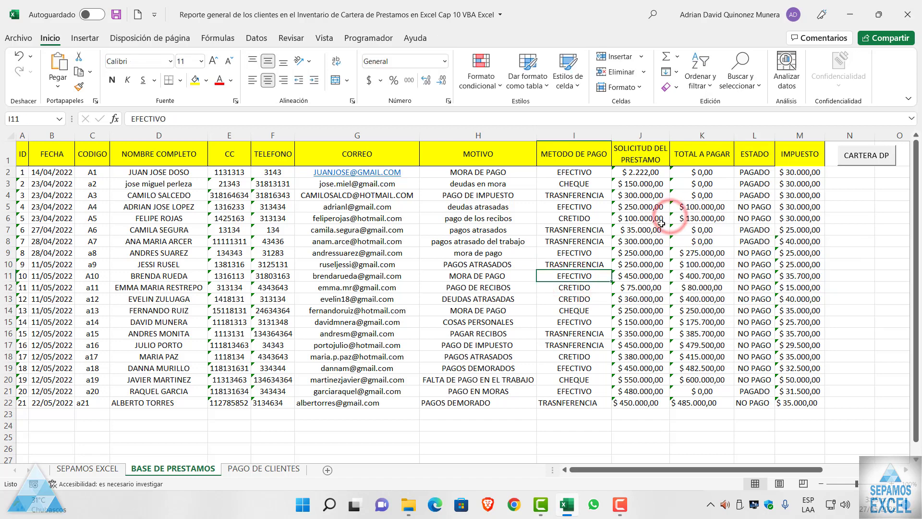
pyautogui.click(645, 230)
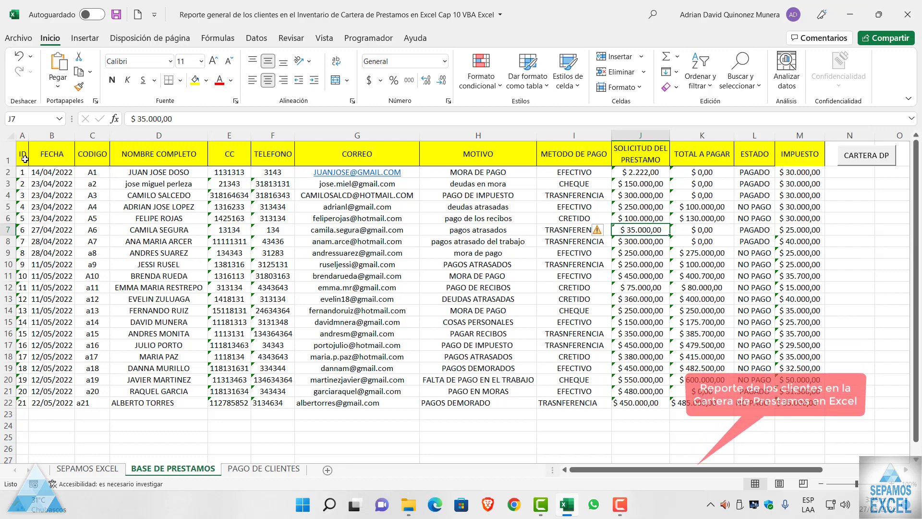
pyautogui.moveTo(25, 159); pyautogui.dragTo(789, 402)
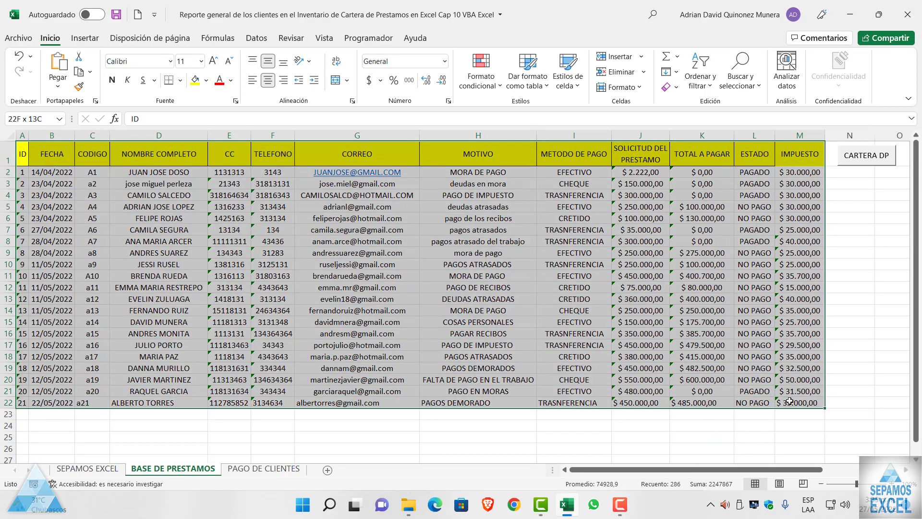
pyautogui.click(867, 312)
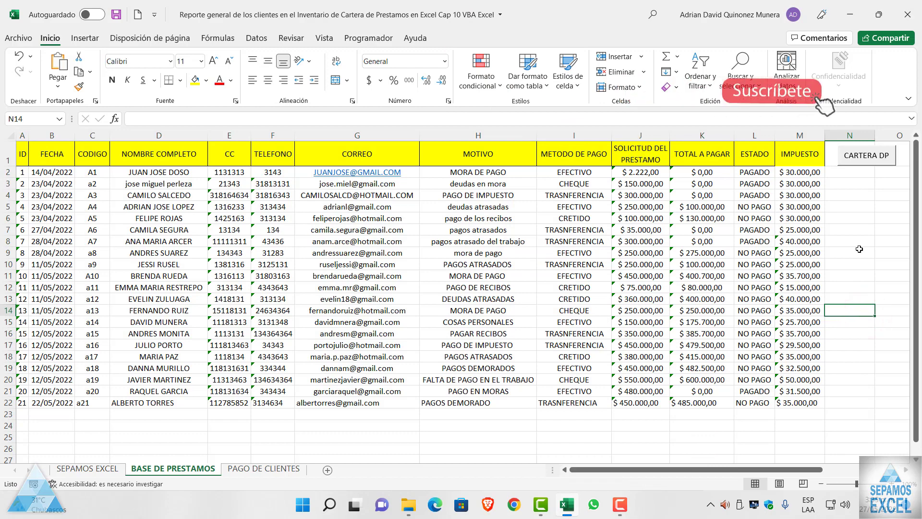
pyautogui.click(853, 168)
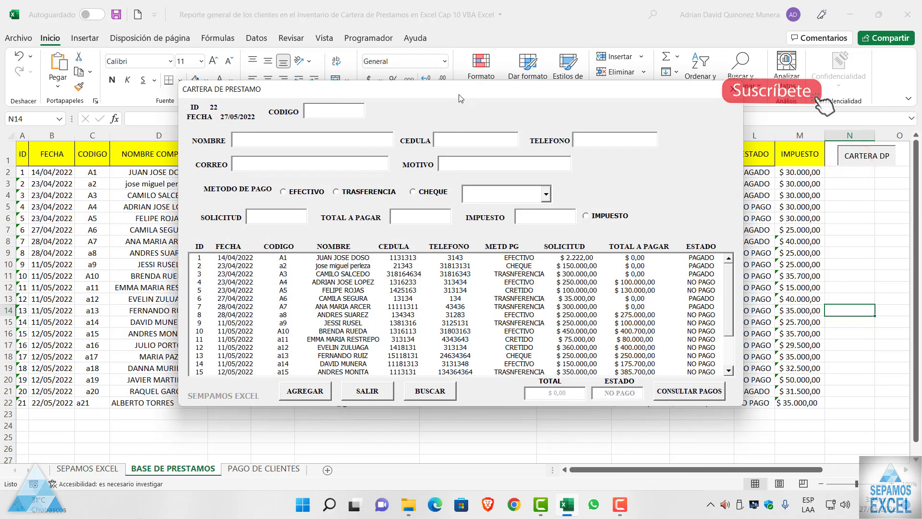
pyautogui.moveTo(458, 95)
pyautogui.mouseDown()
pyautogui.moveTo(481, 73)
pyautogui.moveTo(480, 44)
pyautogui.mouseUp()
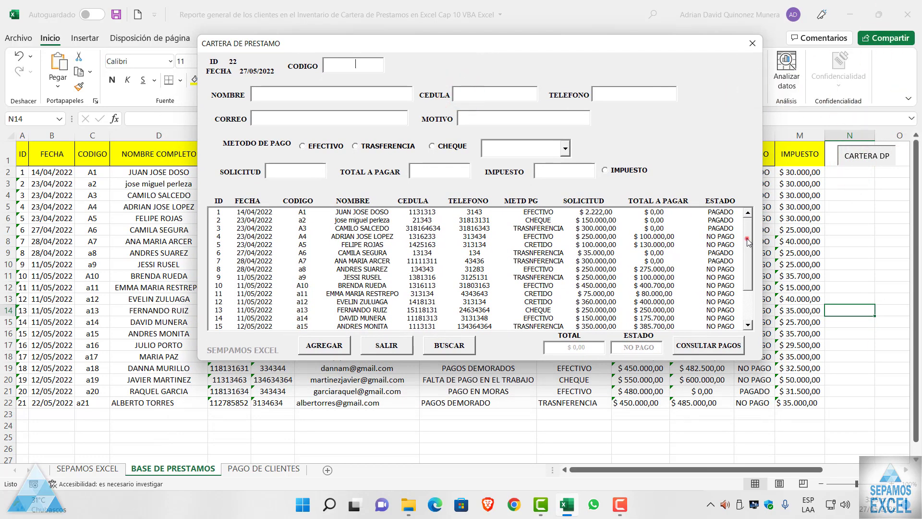
pyautogui.moveTo(747, 239); pyautogui.dragTo(756, 298)
pyautogui.moveTo(753, 264); pyautogui.dragTo(748, 243)
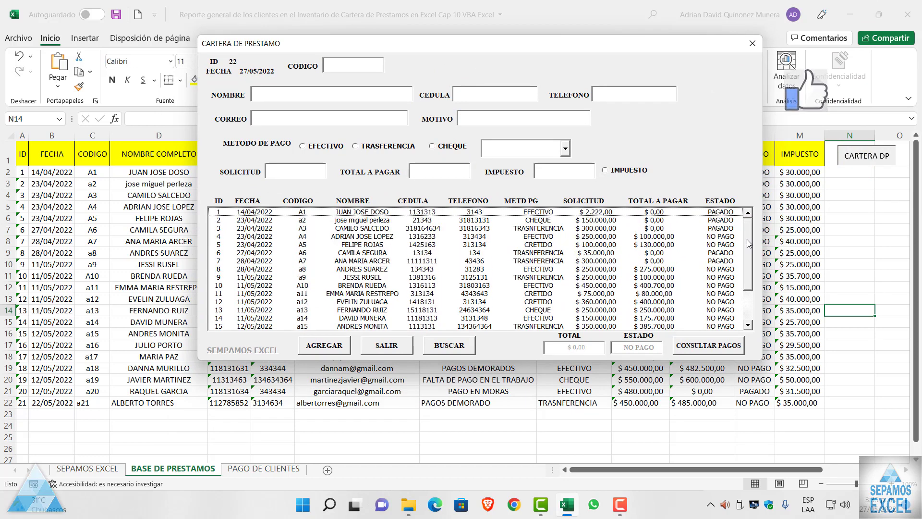
pyautogui.click(752, 43)
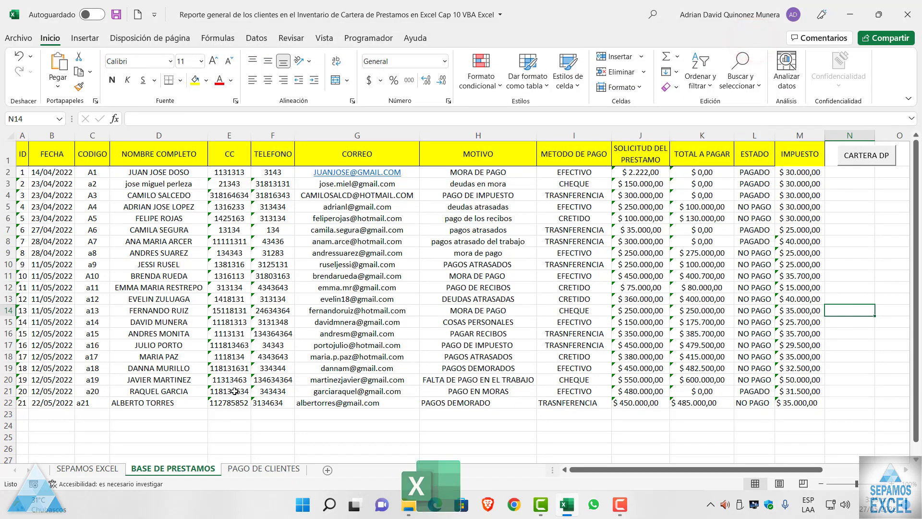
# Open the REGISTRO DE CARTERA VENCIDA payment form from ABONOS, then its BUSQUEDA search window
pyautogui.click(252, 473)
pyautogui.click(531, 262)
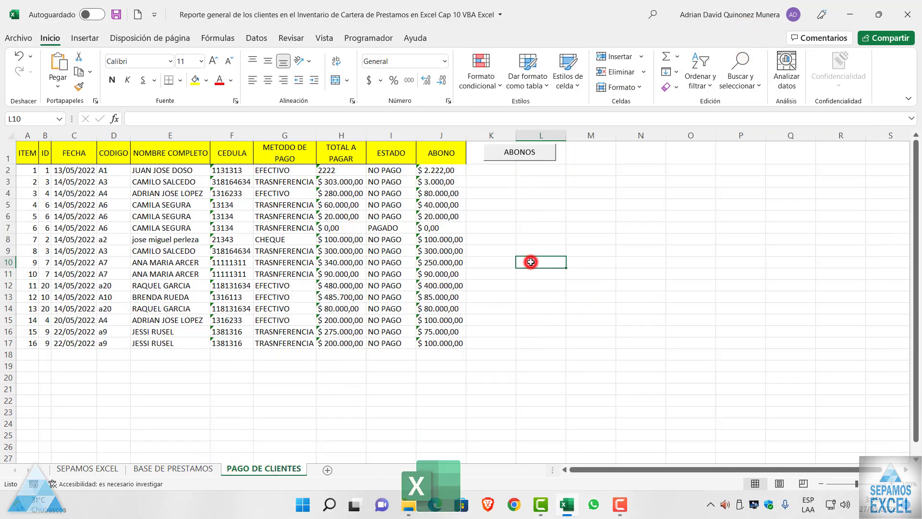
pyautogui.click(546, 161)
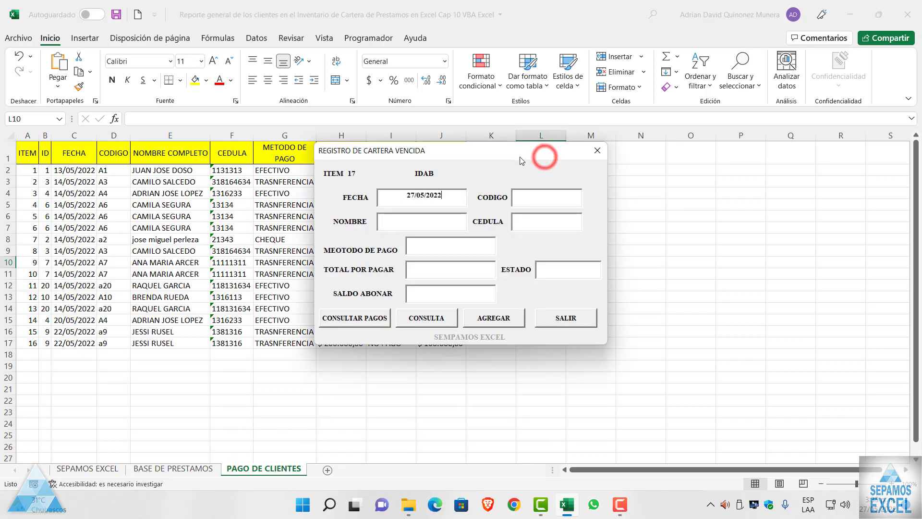
pyautogui.moveTo(543, 154); pyautogui.dragTo(798, 71)
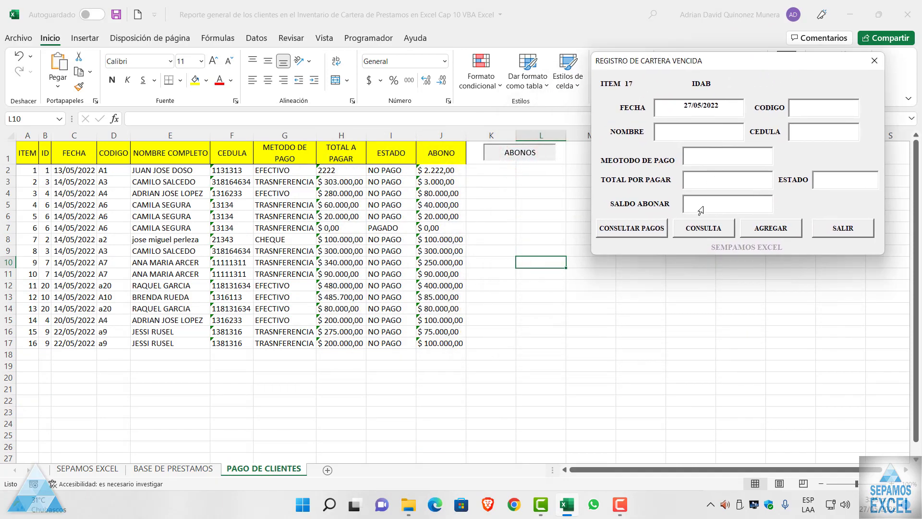
pyautogui.click(694, 228)
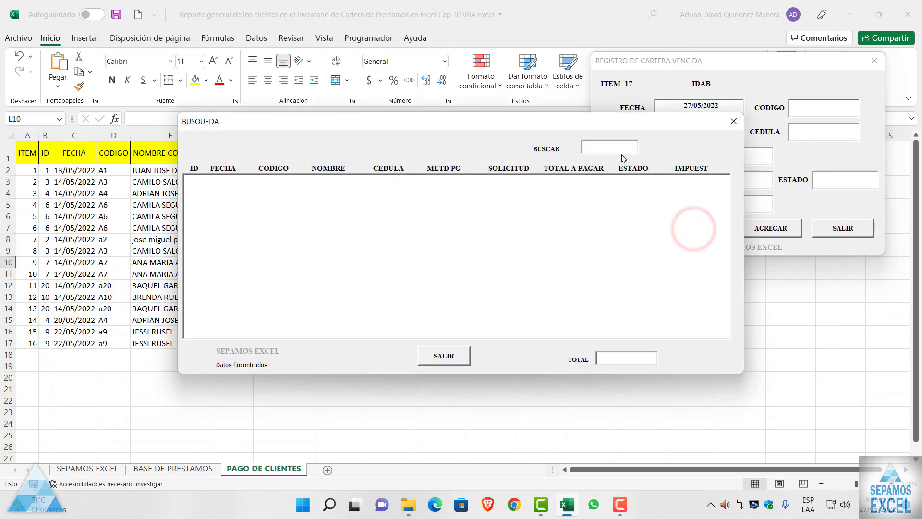
# Search for 'no pago' and load the client owing $ 275.000,00 into the payment form
pyautogui.click(618, 150)
pyautogui.write('no pago')
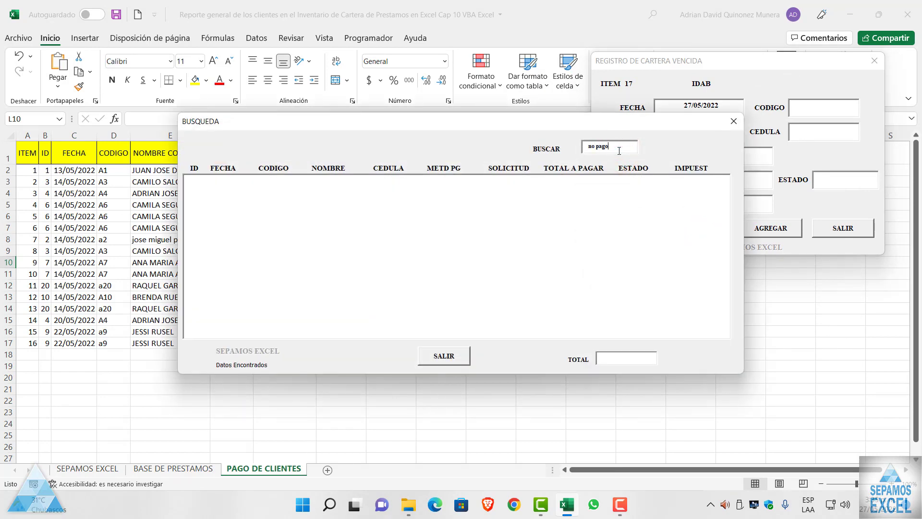
pyautogui.press('Return')
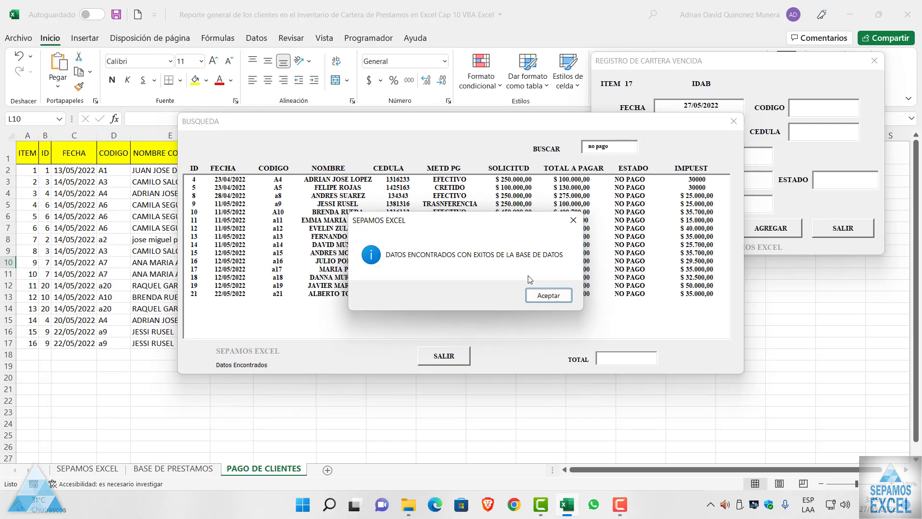
pyautogui.click(539, 296)
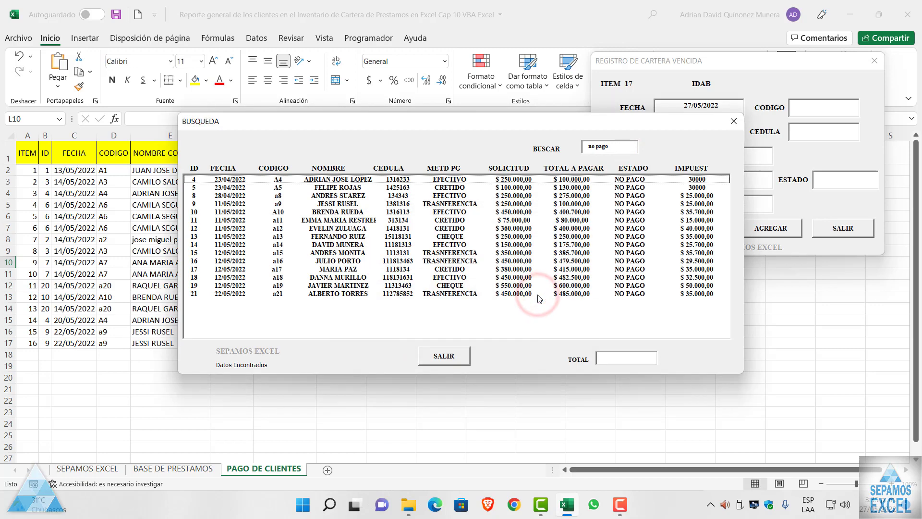
pyautogui.doubleClick(572, 197)
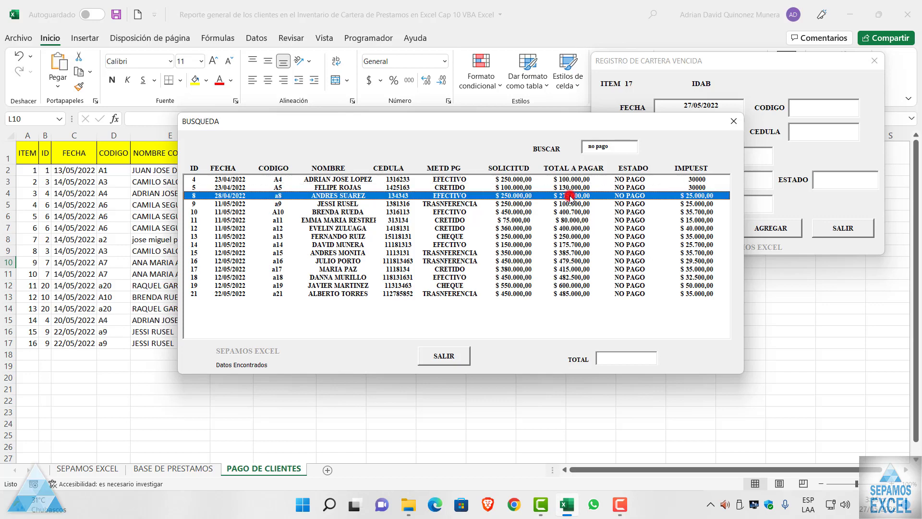
# Enter 75000 in SALDO ABONAR, add it as row 18, and close the payment form
pyautogui.moveTo(733, 63); pyautogui.dragTo(629, 64)
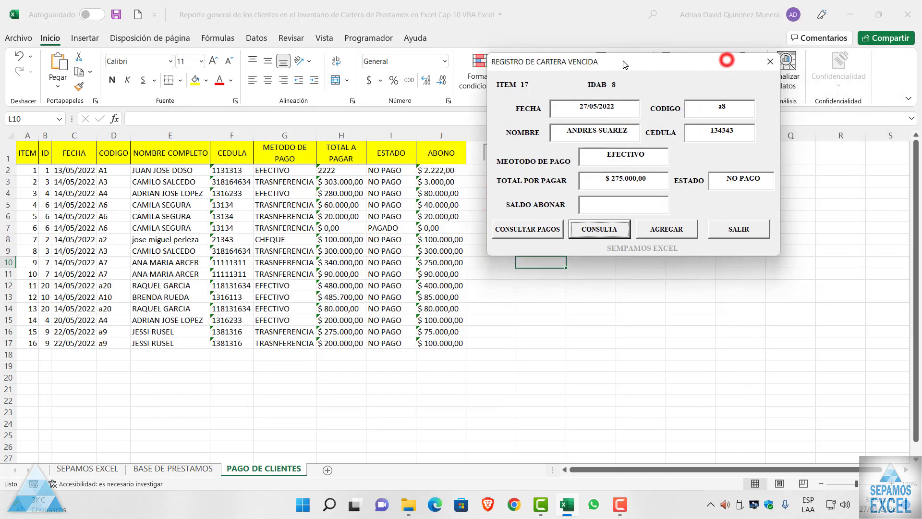
pyautogui.click(629, 201)
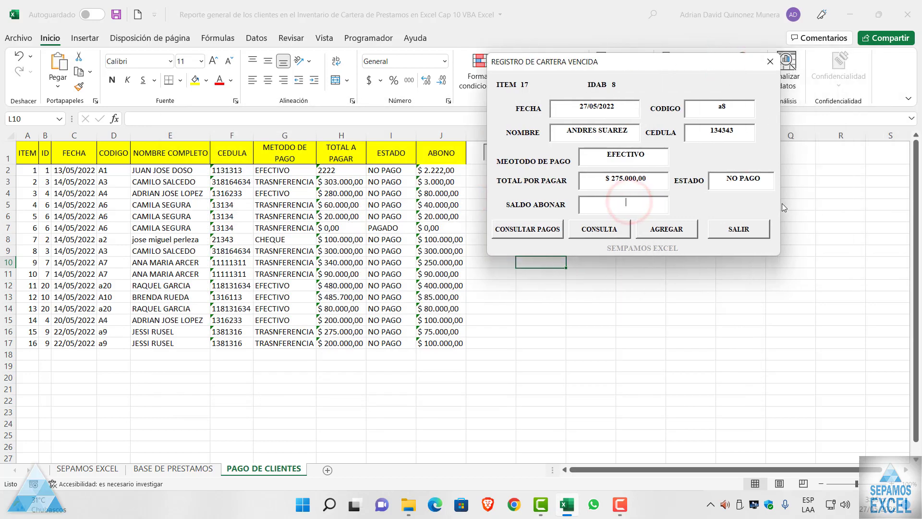
pyautogui.write('75000')
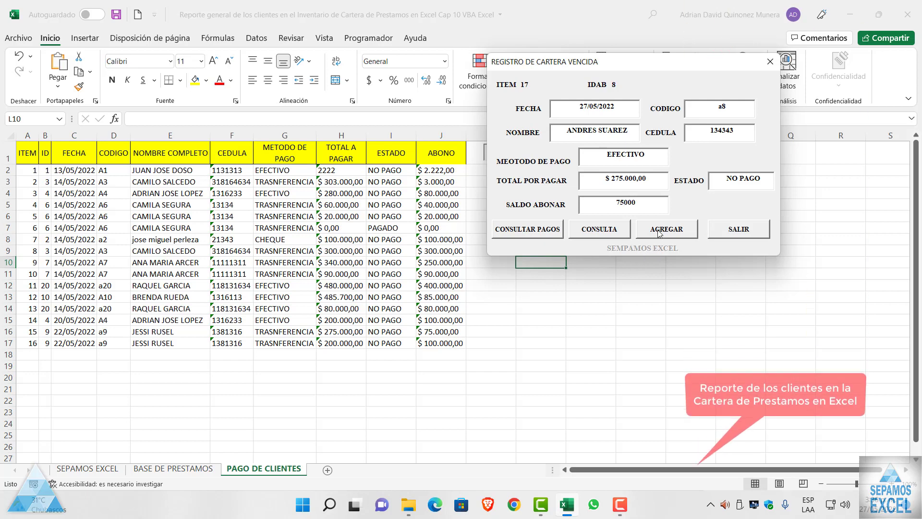
pyautogui.click(659, 229)
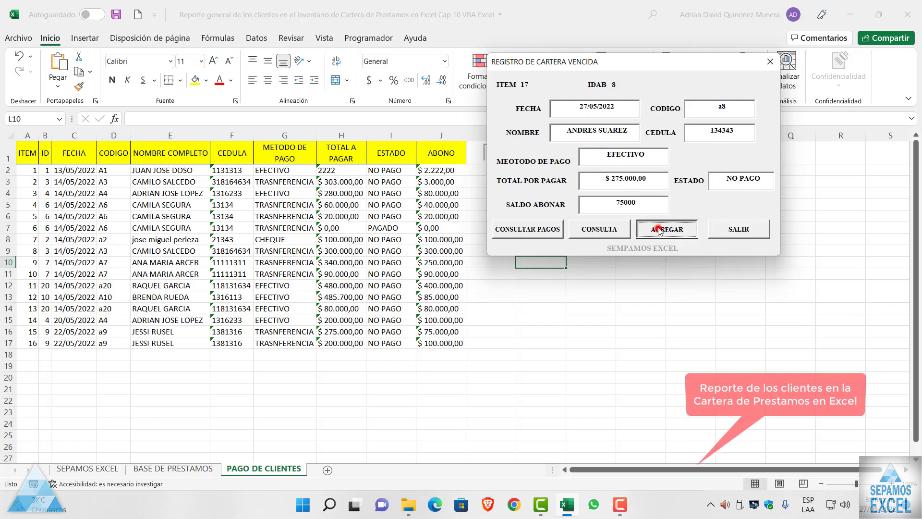
pyautogui.click(563, 293)
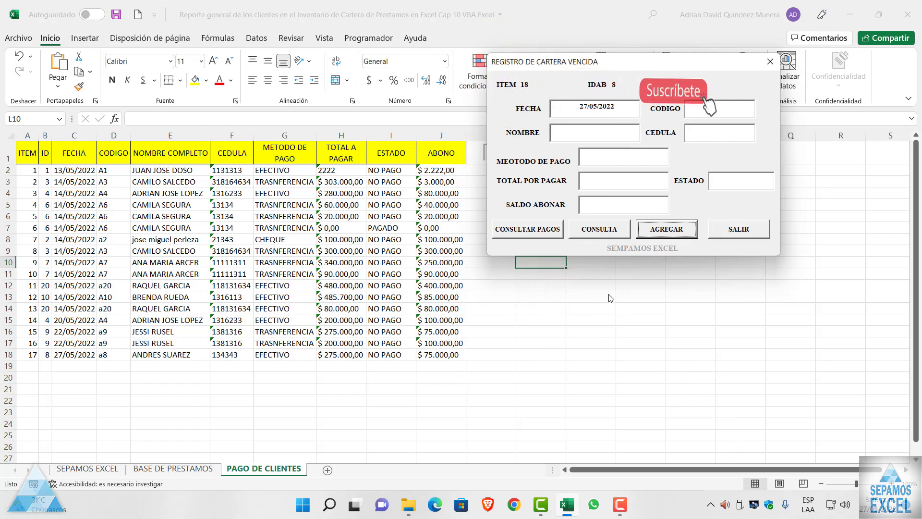
pyautogui.click(734, 233)
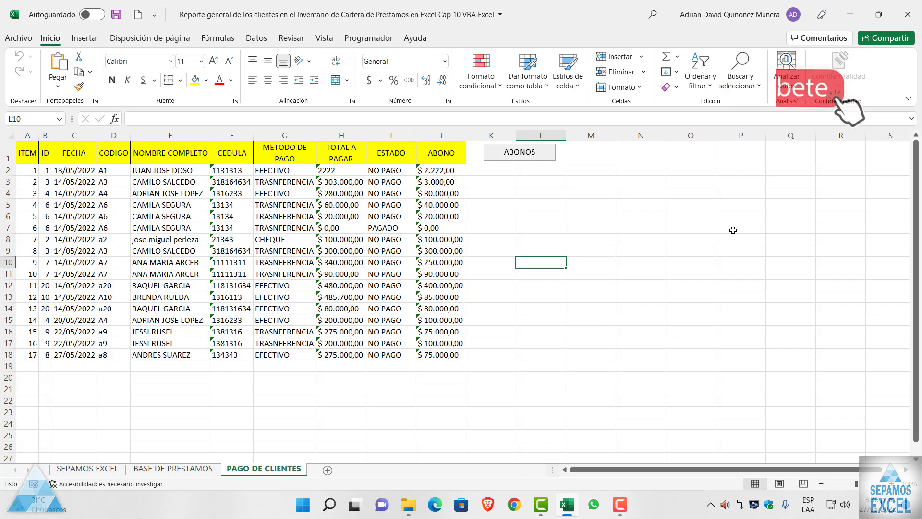
pyautogui.click(420, 242)
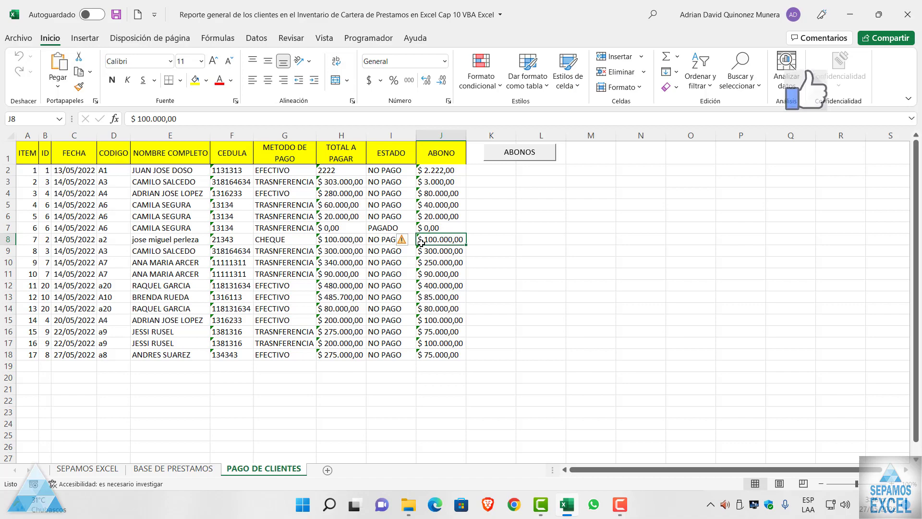
pyautogui.click(195, 470)
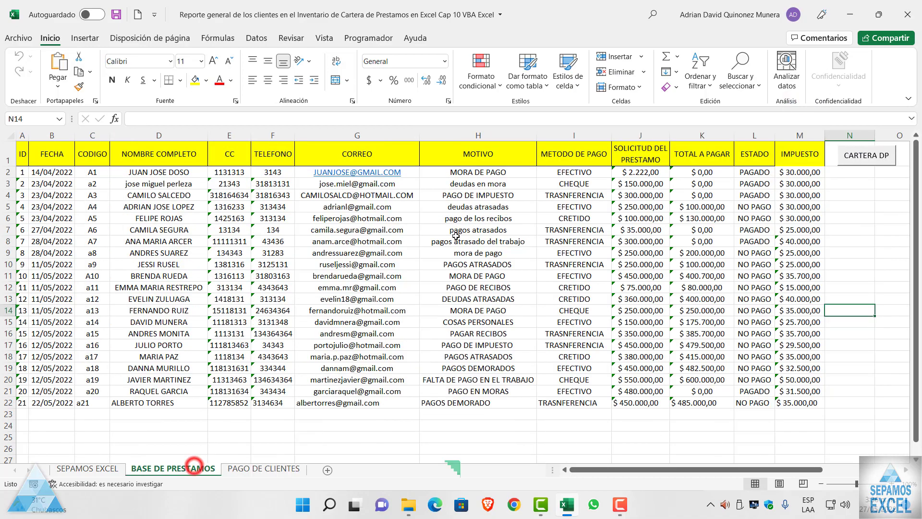
pyautogui.click(850, 163)
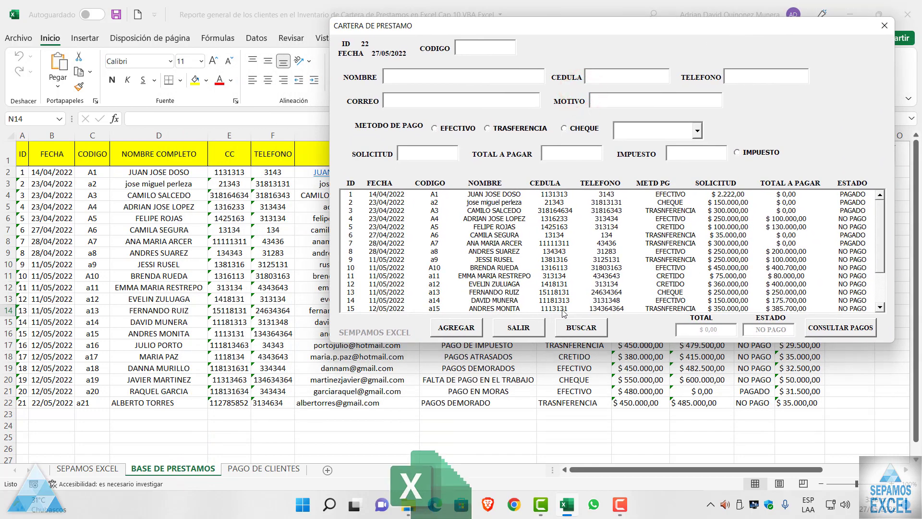
pyautogui.click(850, 327)
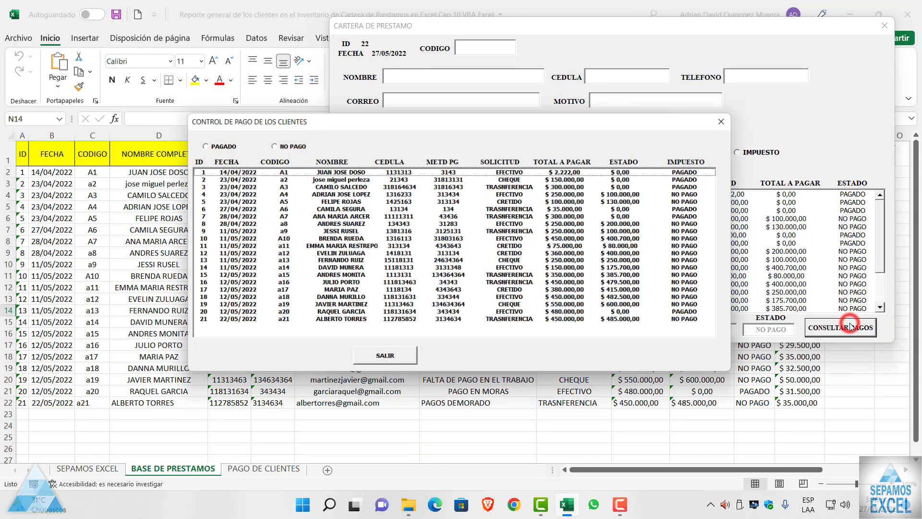
pyautogui.moveTo(419, 115); pyautogui.dragTo(327, 102)
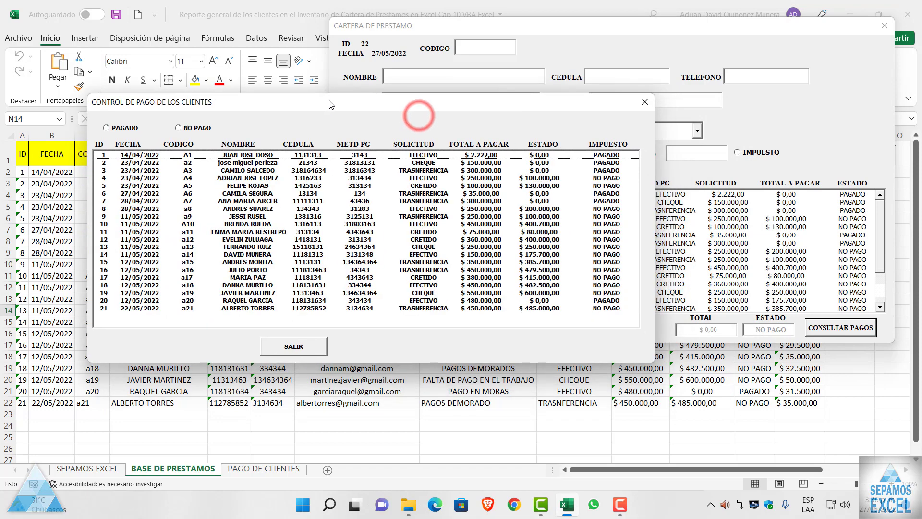
pyautogui.click(191, 130)
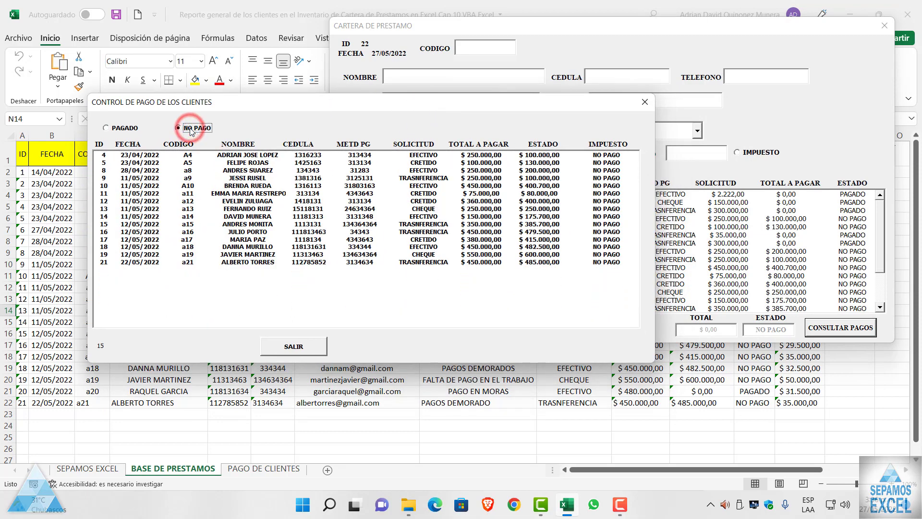
pyautogui.click(120, 128)
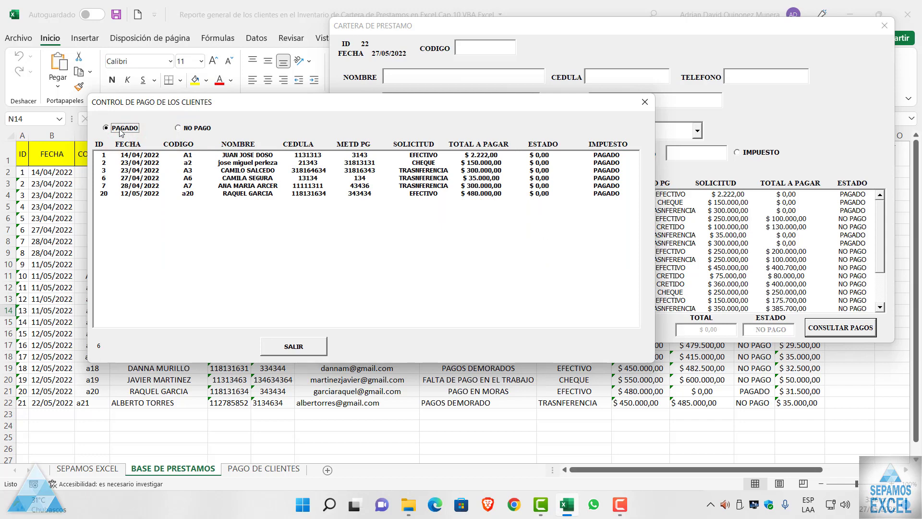
pyautogui.click(644, 102)
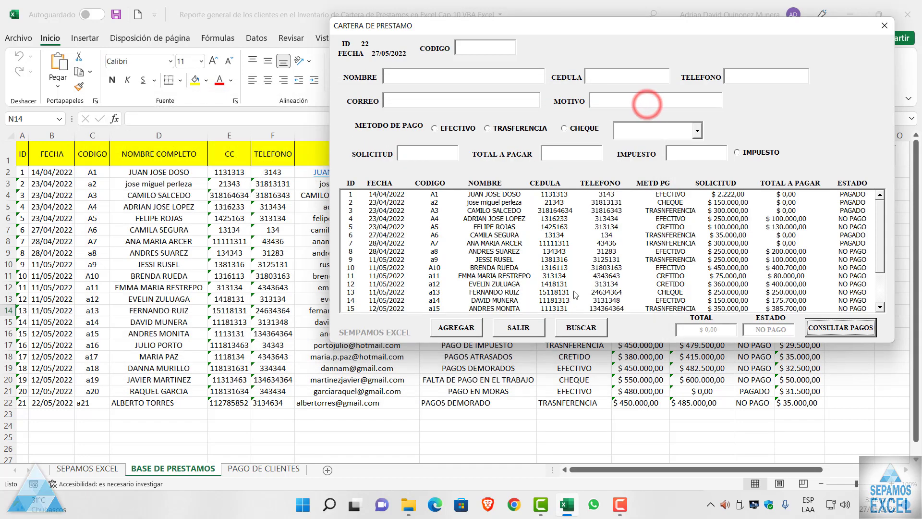
# Search the loans for 'no', then close the search window and the CARTERA DE PRESTAMO form
pyautogui.click(574, 331)
pyautogui.moveTo(580, 124); pyautogui.dragTo(492, 123)
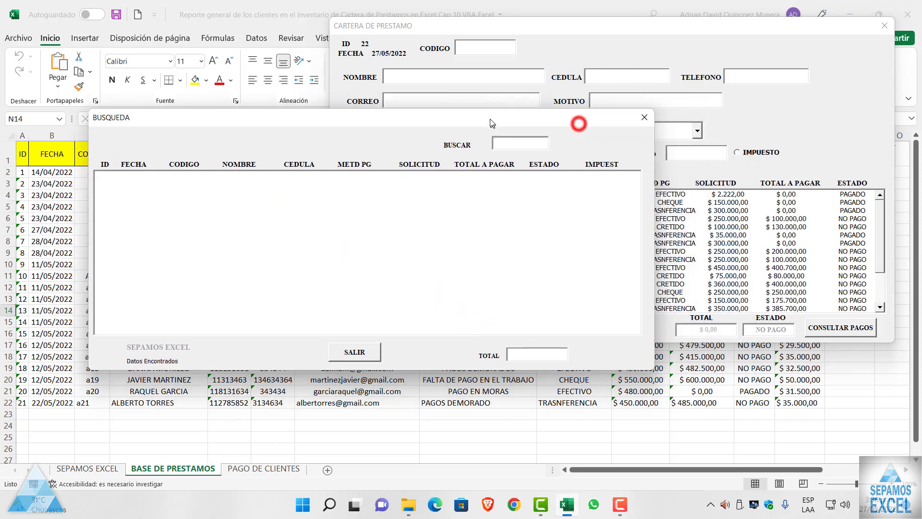
pyautogui.click(518, 144)
pyautogui.write('no')
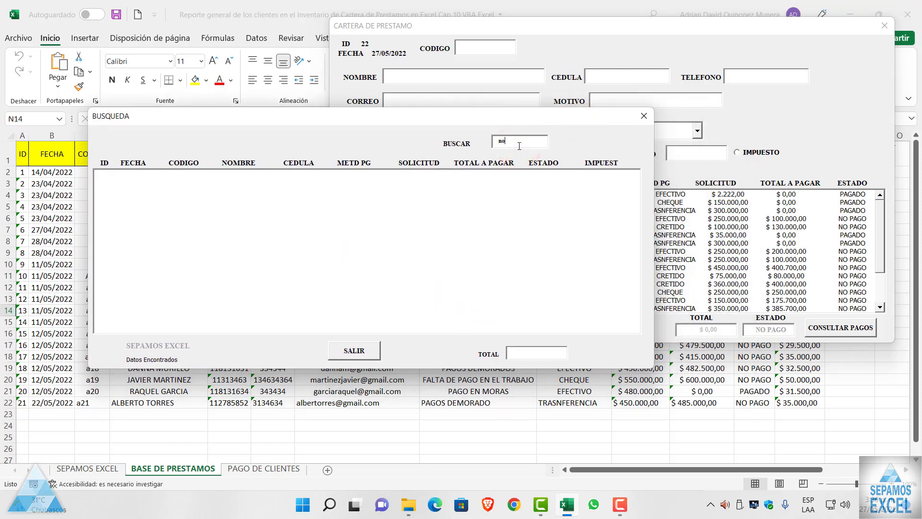
pyautogui.press('Return')
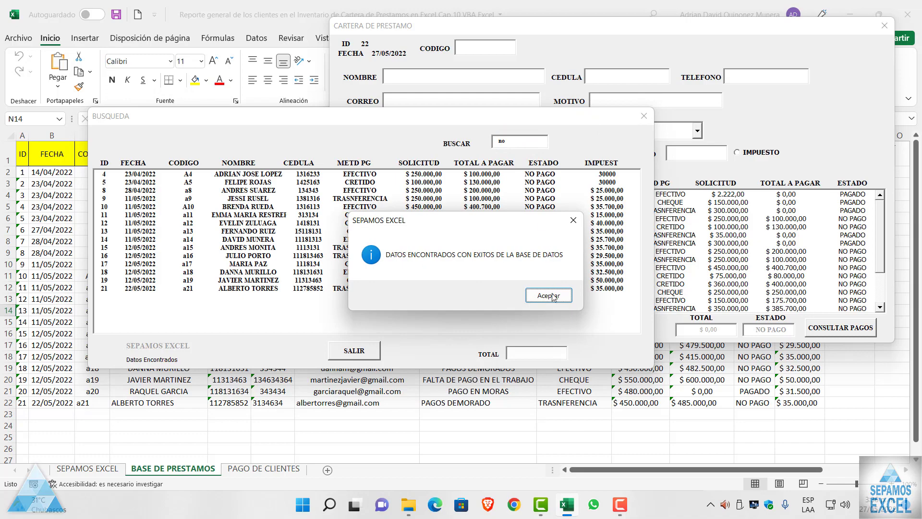
pyautogui.click(549, 296)
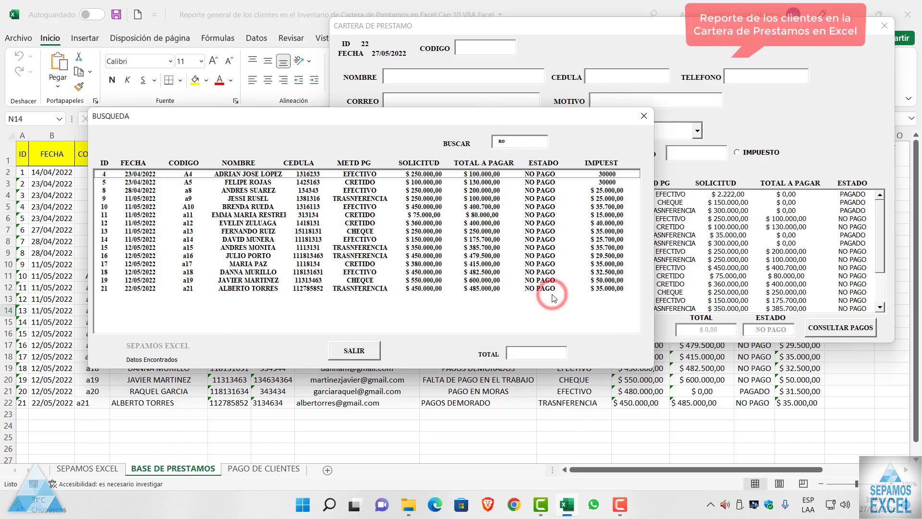
pyautogui.click(531, 212)
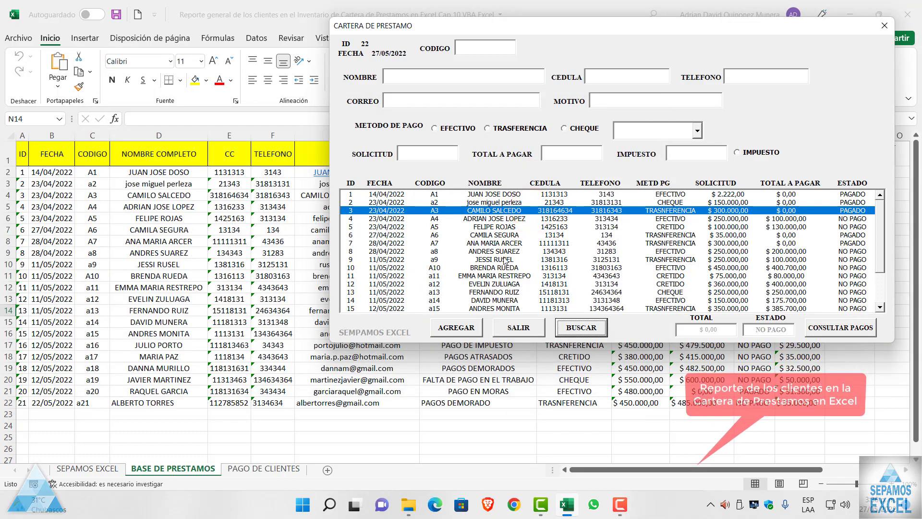
pyautogui.click(519, 327)
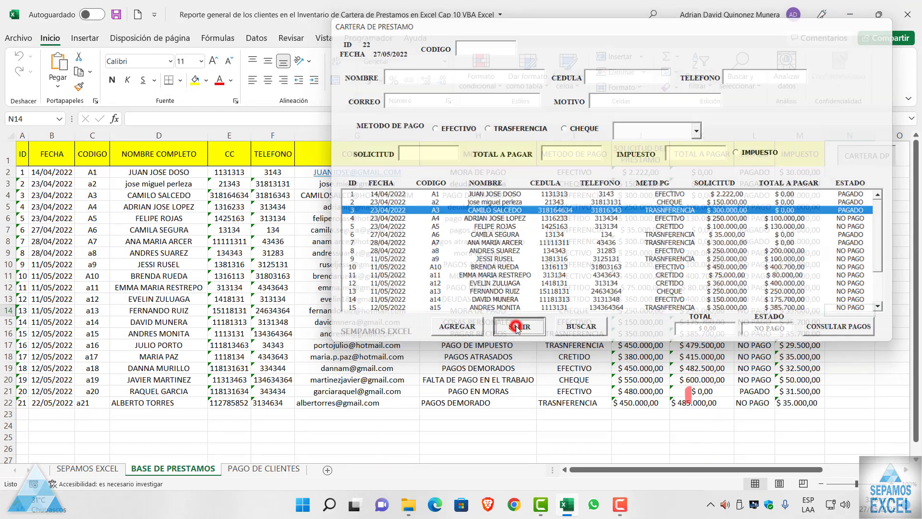
# Enter 150000 in SALDO ABONAR for client A10 and add it as row 19
pyautogui.click(263, 468)
pyautogui.click(526, 165)
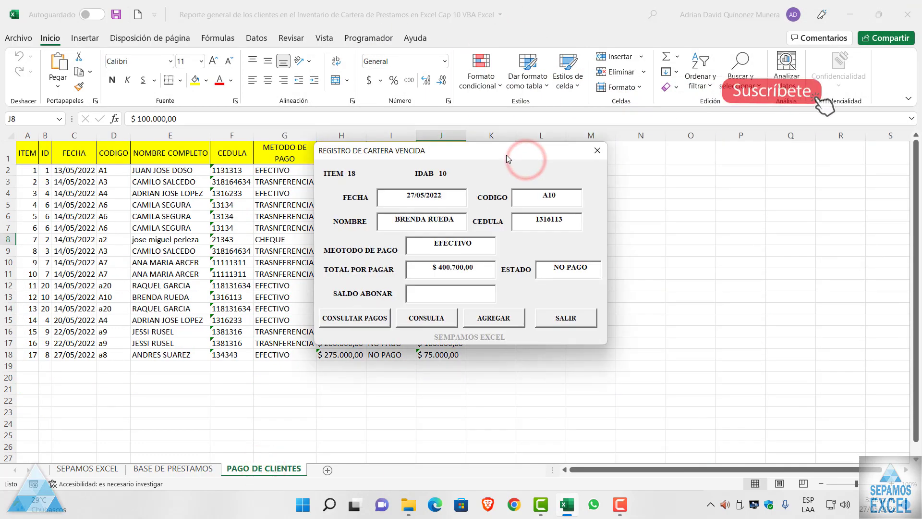
pyautogui.moveTo(506, 155); pyautogui.dragTo(688, 86)
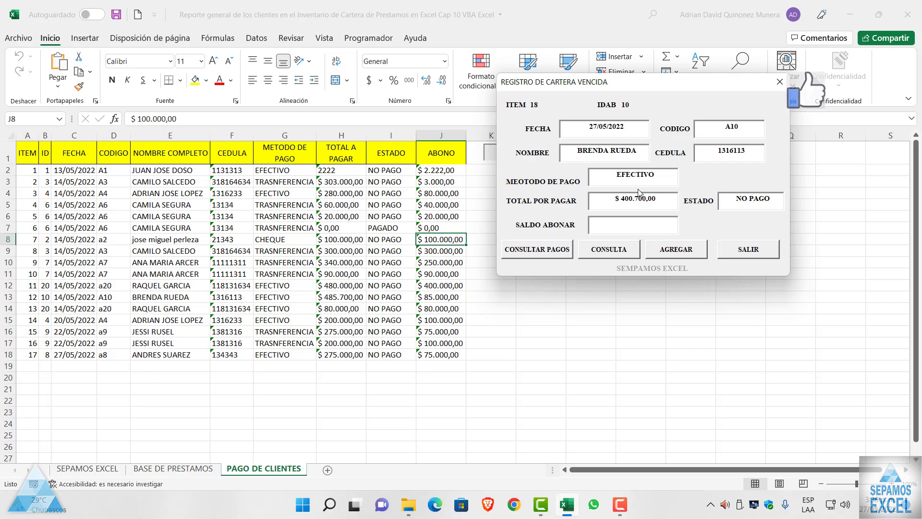
pyautogui.click(629, 222)
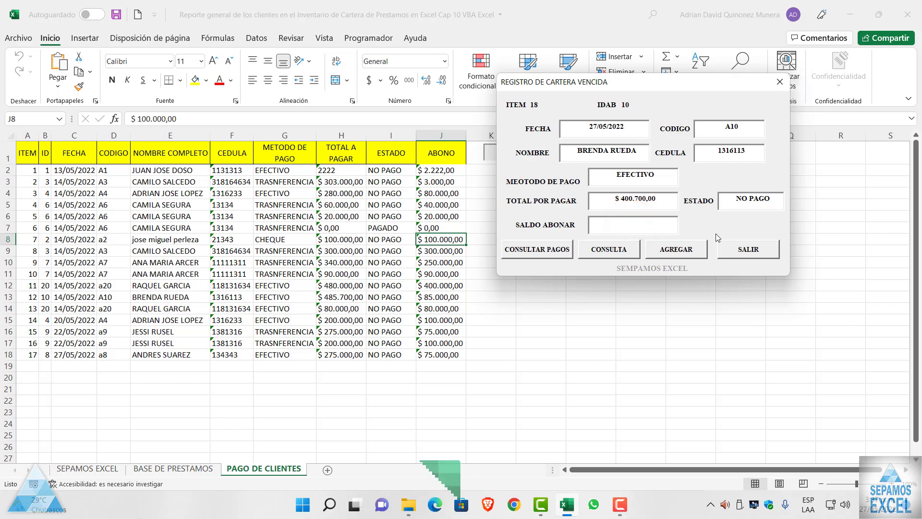
pyautogui.write('150')
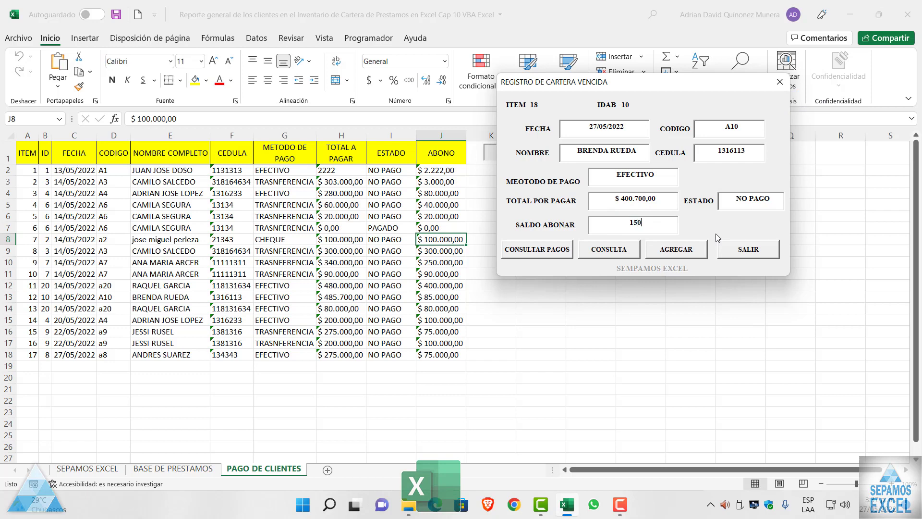
pyautogui.write('000')
pyautogui.click(676, 249)
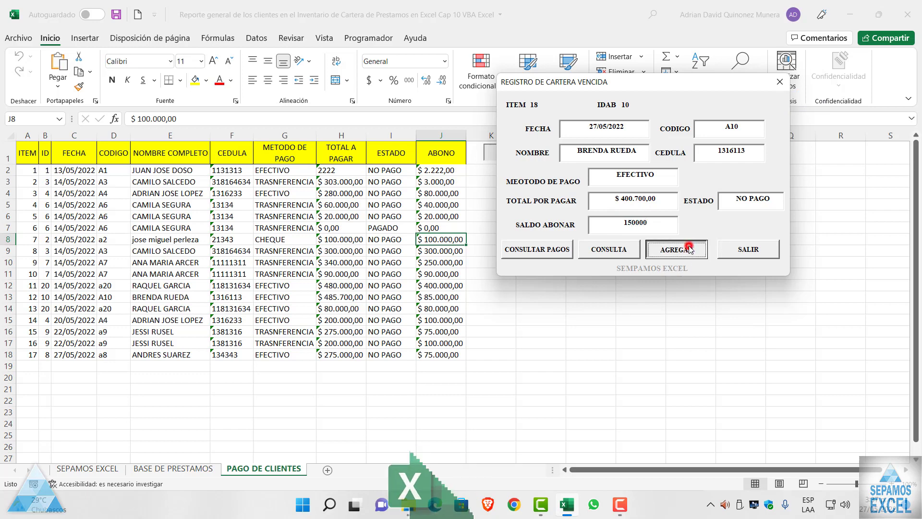
pyautogui.click(564, 295)
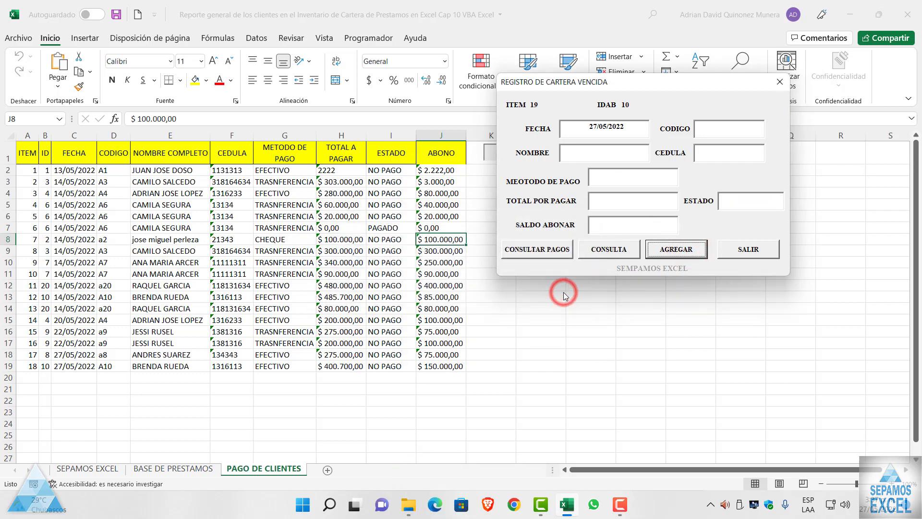
# Close the payment form and turn on AutoFilter for the PAGO DE CLIENTES headers
pyautogui.click(778, 80)
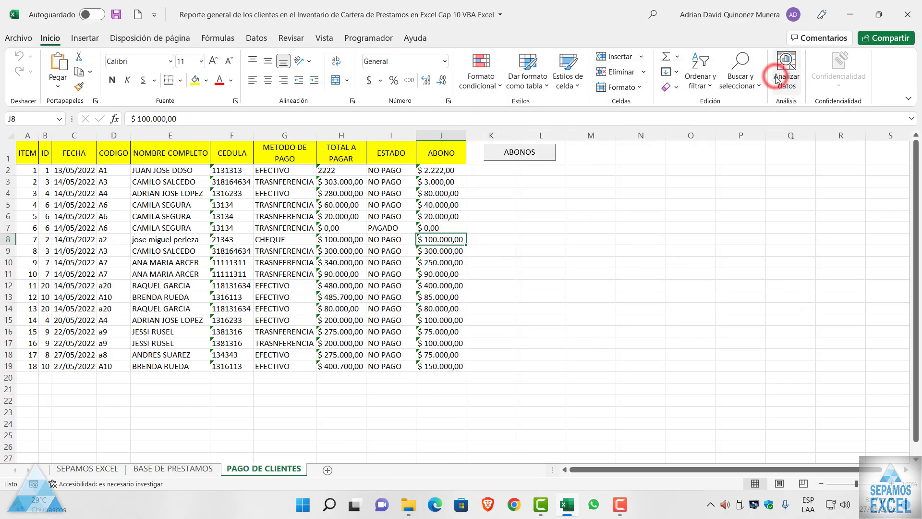
pyautogui.click(668, 198)
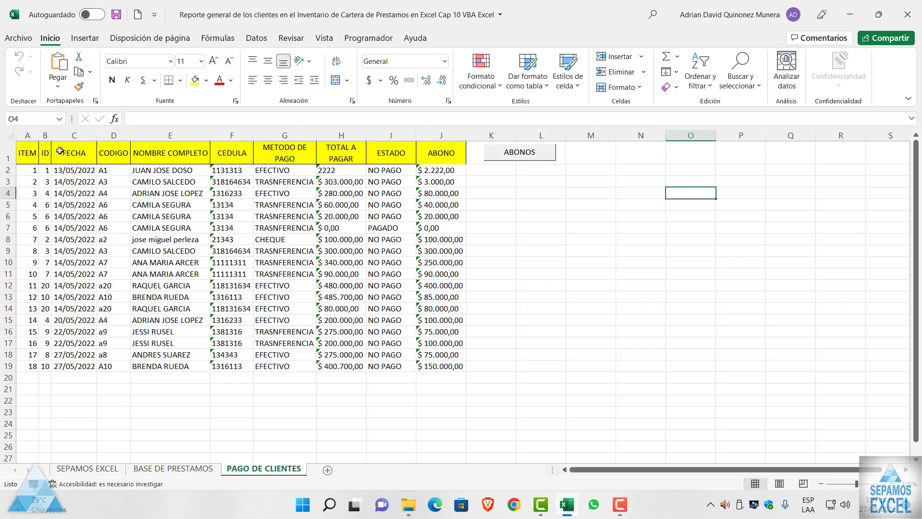
pyautogui.click(33, 152)
pyautogui.click(256, 38)
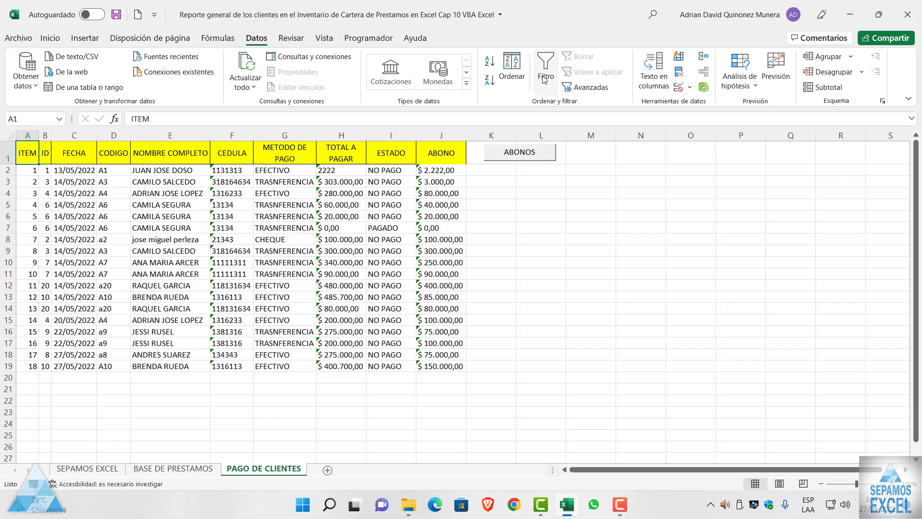
pyautogui.click(544, 72)
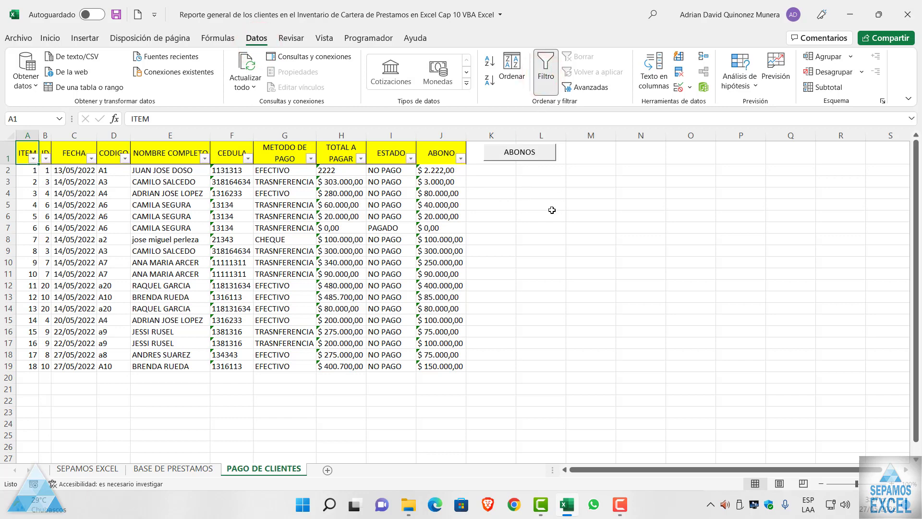
# Autofit the widths of columns I back through A to their contents
pyautogui.click(459, 135)
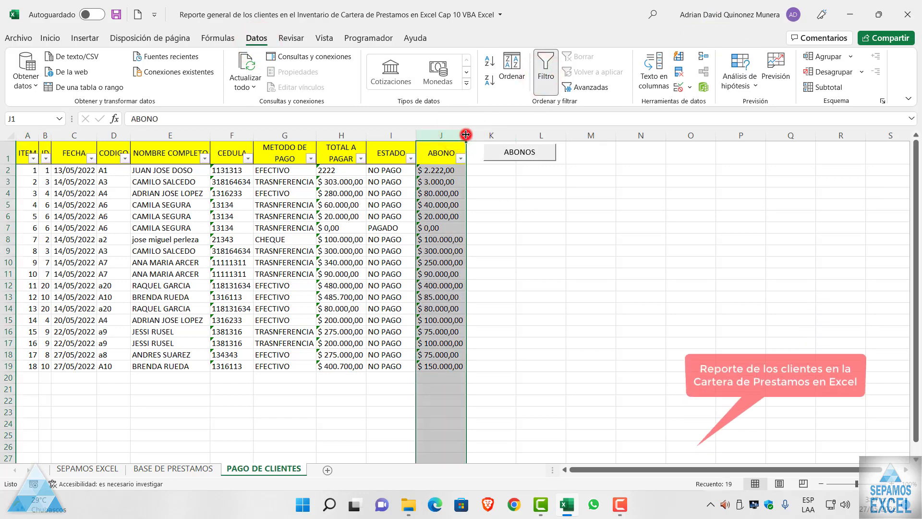
pyautogui.click(477, 222)
pyautogui.click(422, 135)
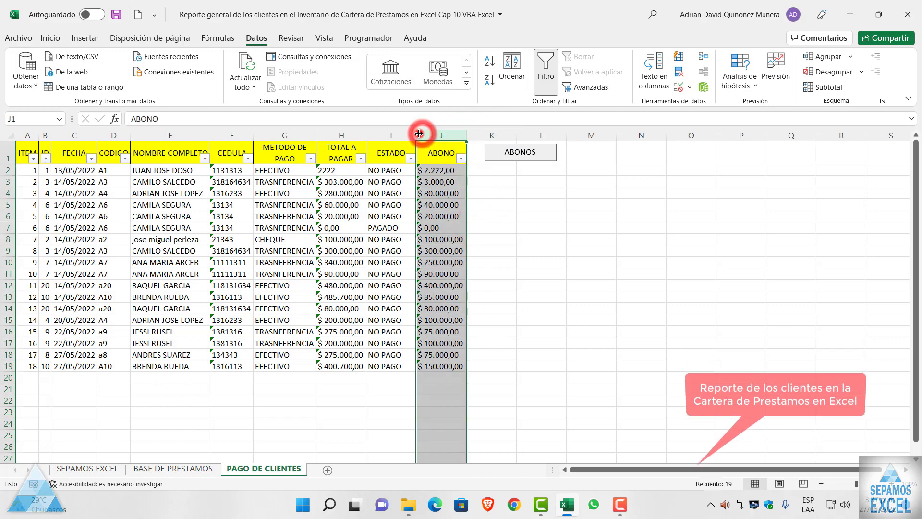
pyautogui.doubleClick(416, 134)
pyautogui.doubleClick(366, 134)
pyautogui.doubleClick(316, 134)
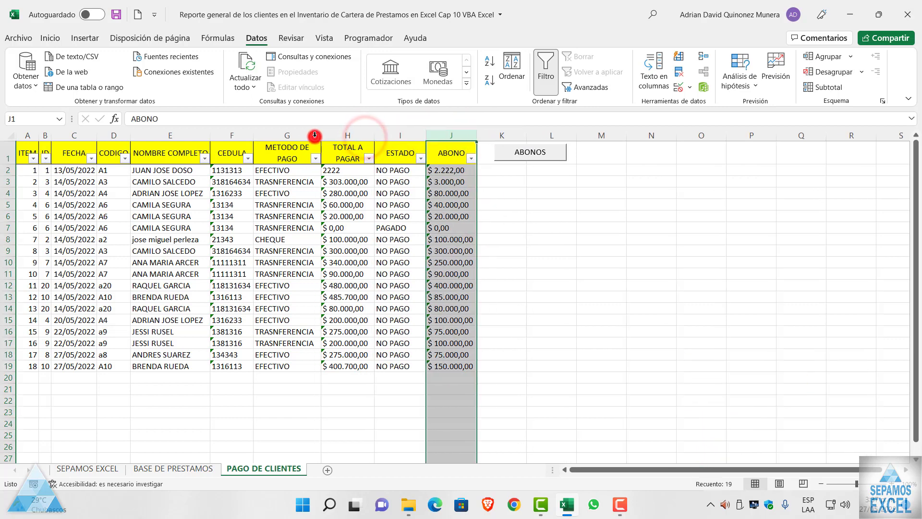
pyautogui.doubleClick(253, 135)
pyautogui.doubleClick(210, 135)
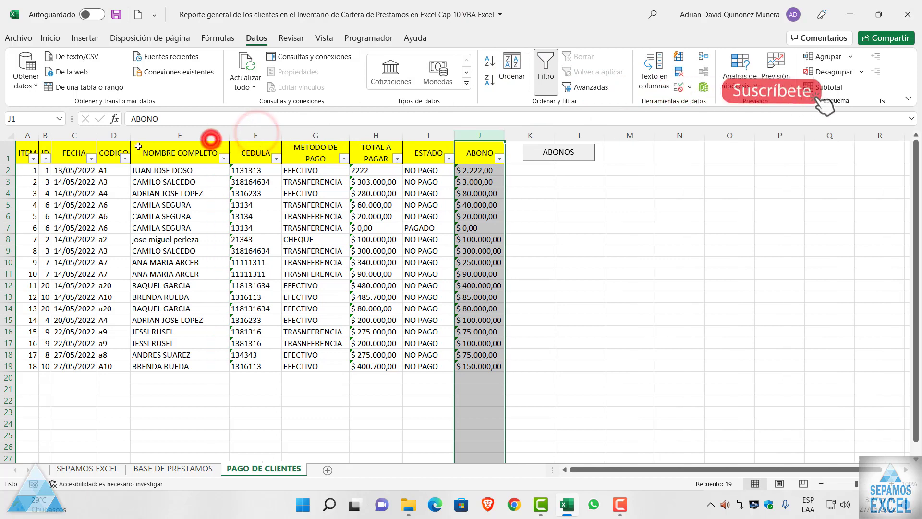
pyautogui.doubleClick(130, 135)
pyautogui.doubleClick(98, 134)
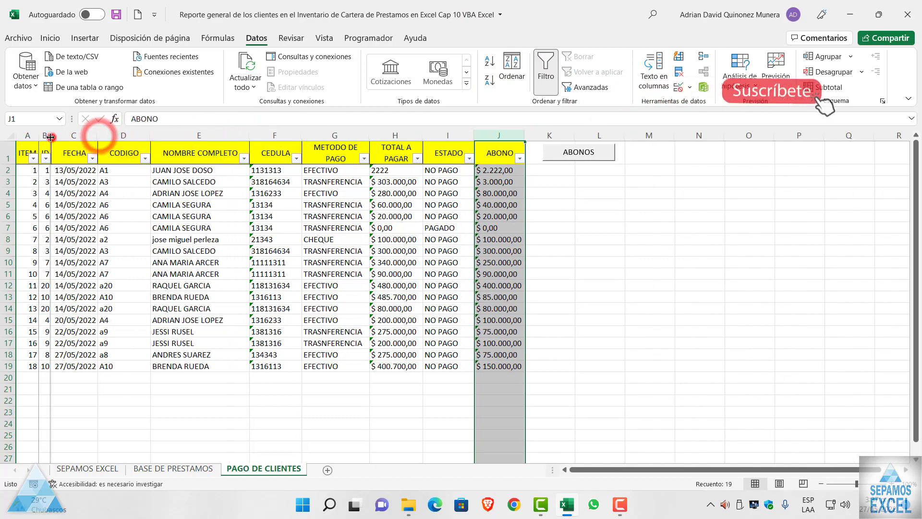
pyautogui.doubleClick(50, 135)
pyautogui.doubleClick(38, 135)
pyautogui.click(162, 206)
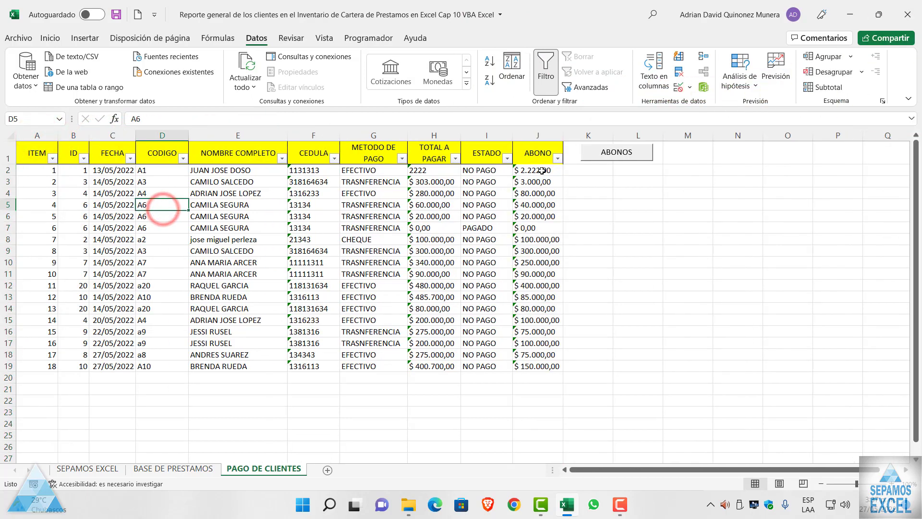
# Filter the ESTADO column to show only NO PAGO rows
pyautogui.click(507, 159)
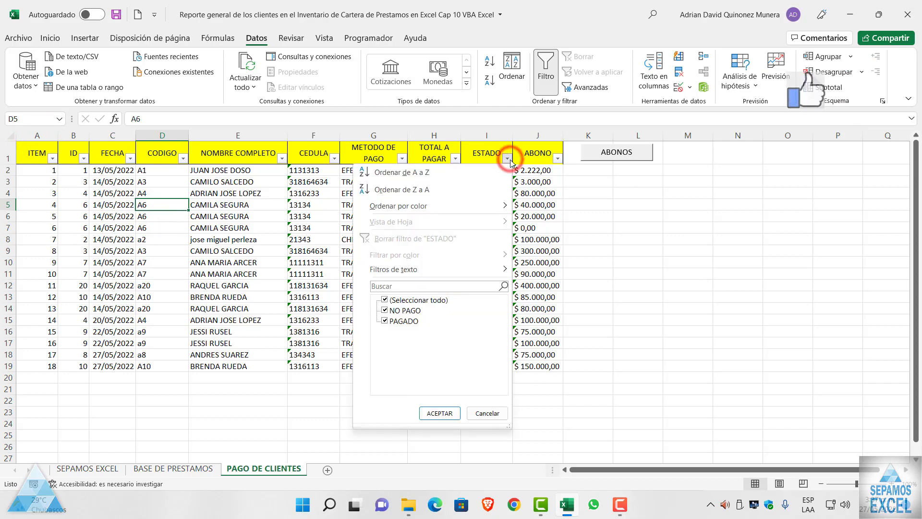
pyautogui.click(385, 299)
pyautogui.click(385, 310)
pyautogui.click(441, 411)
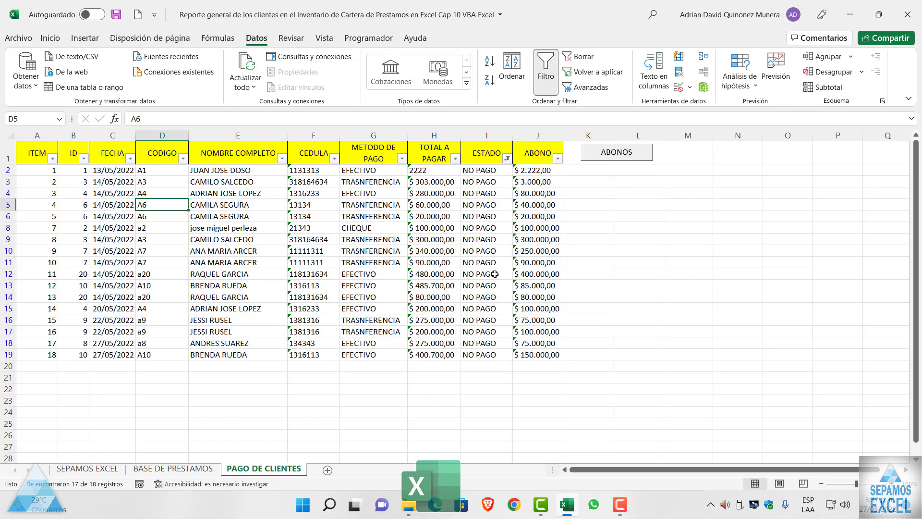
# Change the ESTADO filter to show only the single PAGADO payment
pyautogui.click(508, 160)
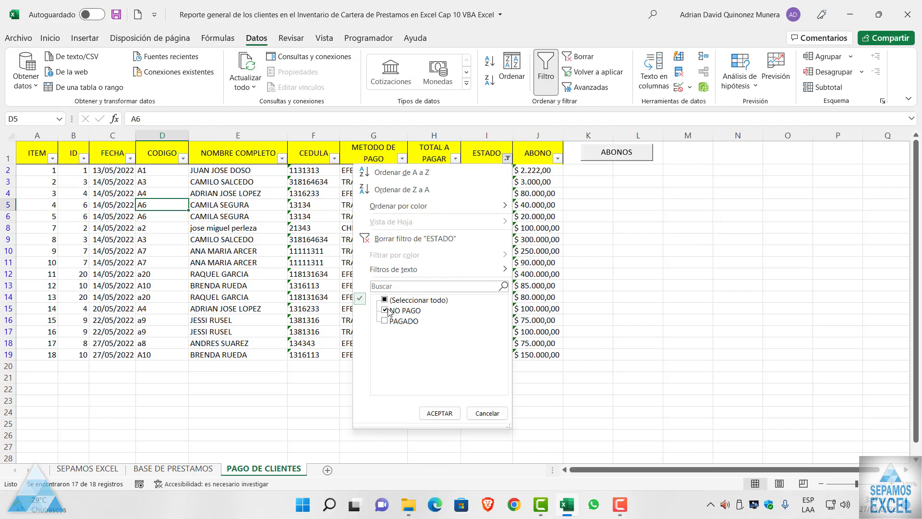
pyautogui.click(385, 310)
pyautogui.click(385, 321)
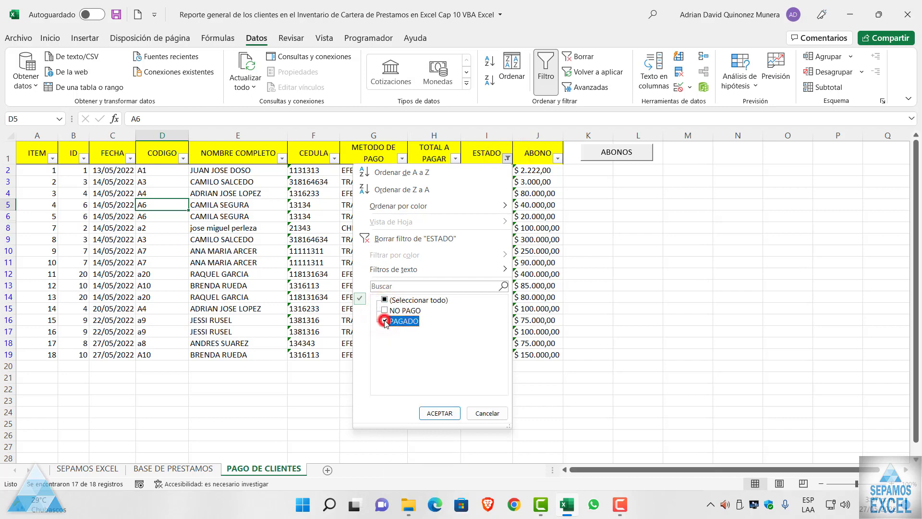
pyautogui.click(439, 413)
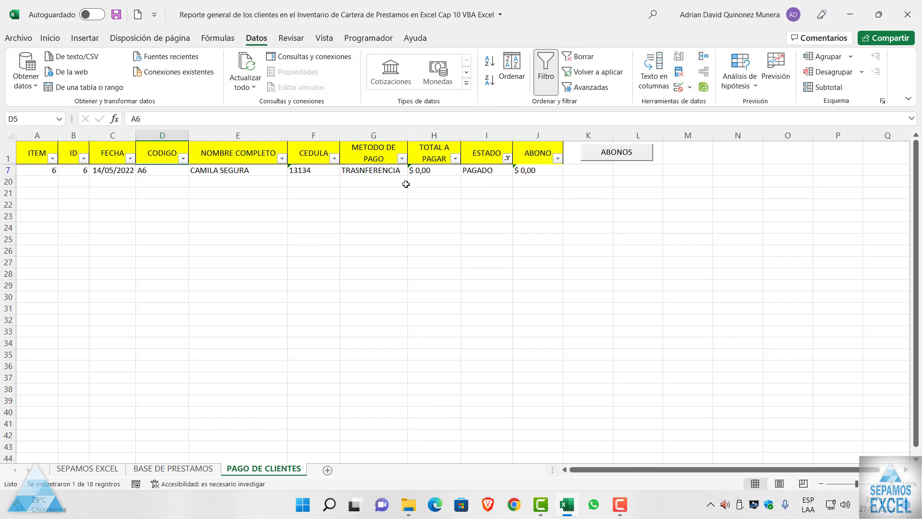
# Clear the ESTADO filter so all 18 payment rows show again
pyautogui.click(508, 159)
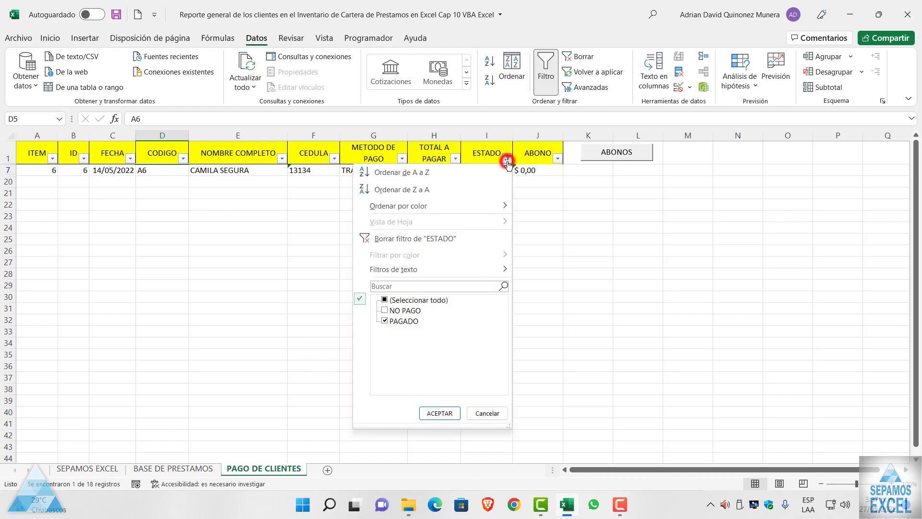
pyautogui.click(370, 240)
pyautogui.click(625, 240)
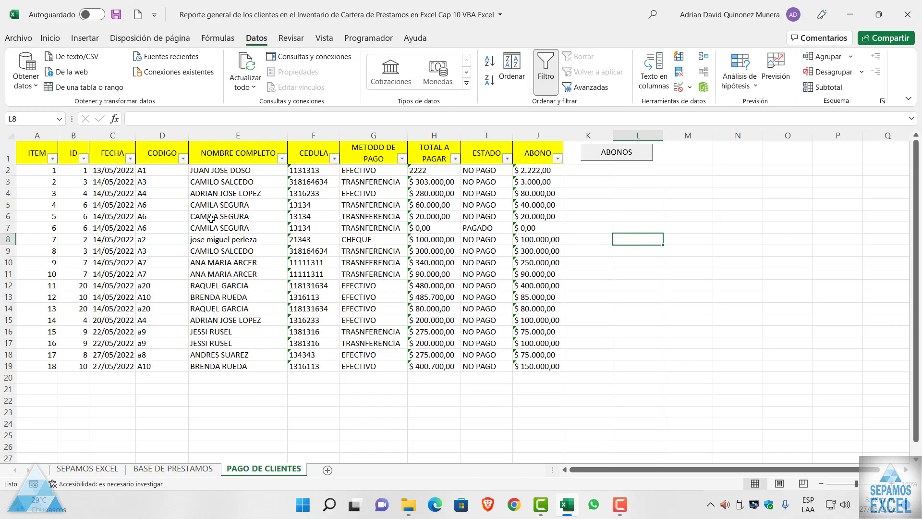
pyautogui.click(184, 159)
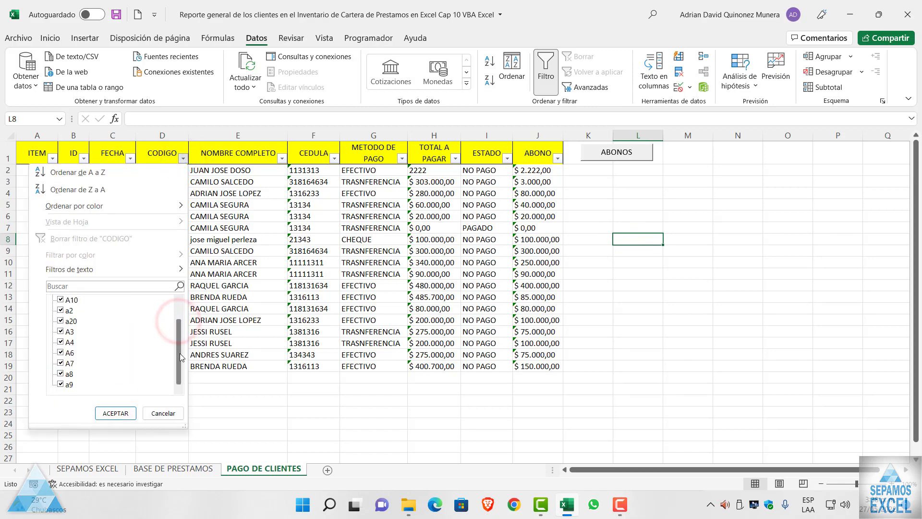
pyautogui.scroll(-1, 174, 355)
pyautogui.scroll(1, 174, 347)
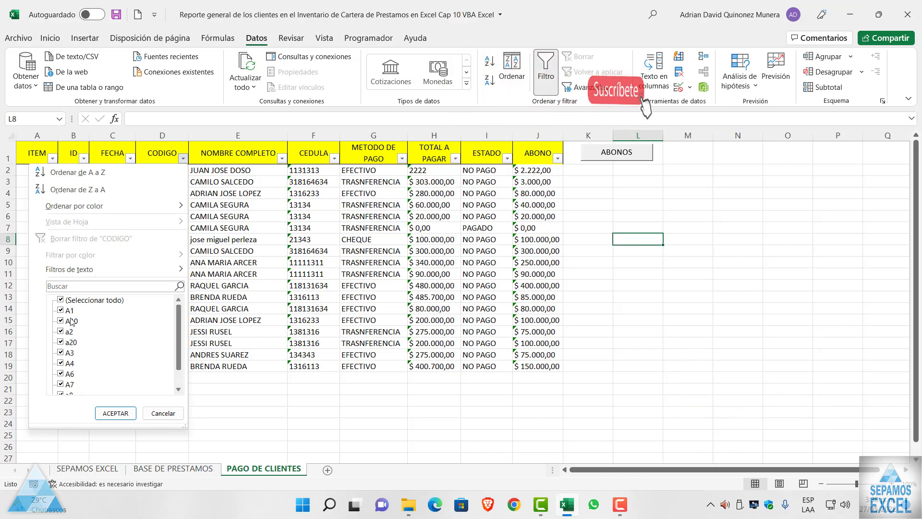
pyautogui.click(156, 414)
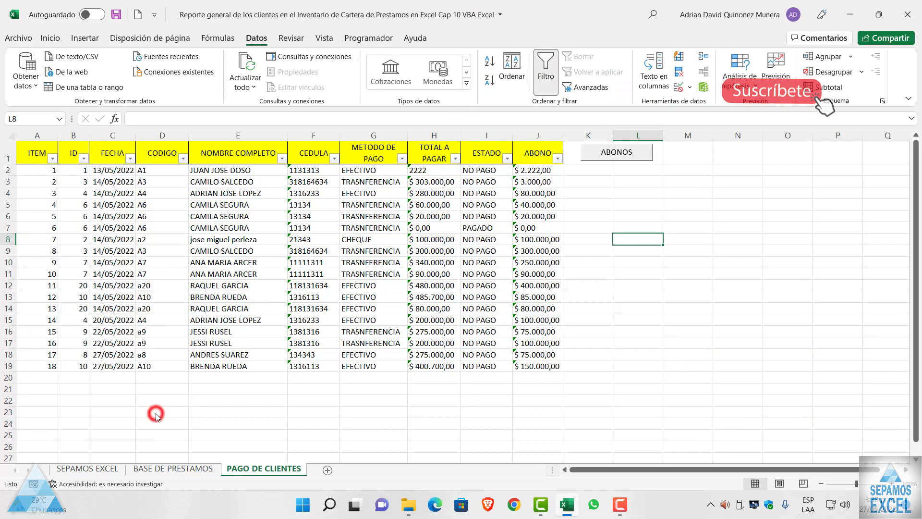
# On BASE DE PRESTAMOS, correct the lowercase codes in C3 and C9 to A2 and A8
pyautogui.click(185, 469)
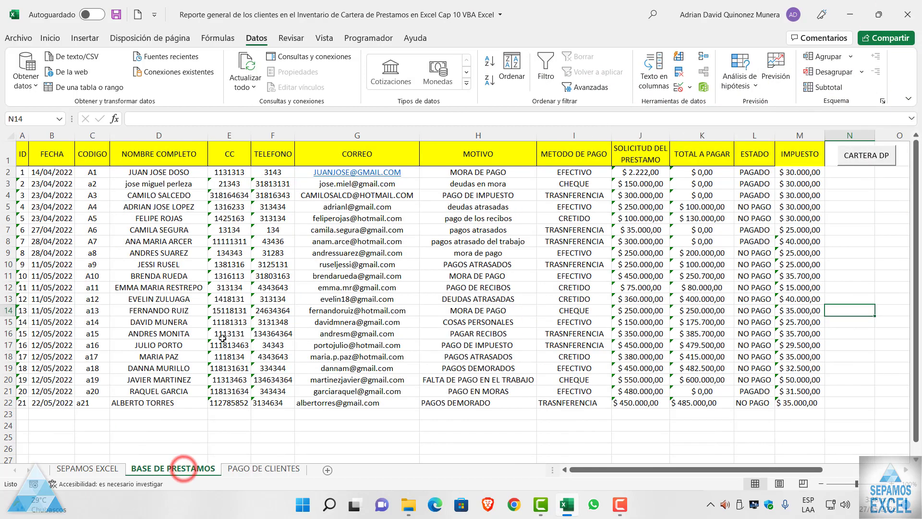
pyautogui.click(93, 183)
pyautogui.click(137, 121)
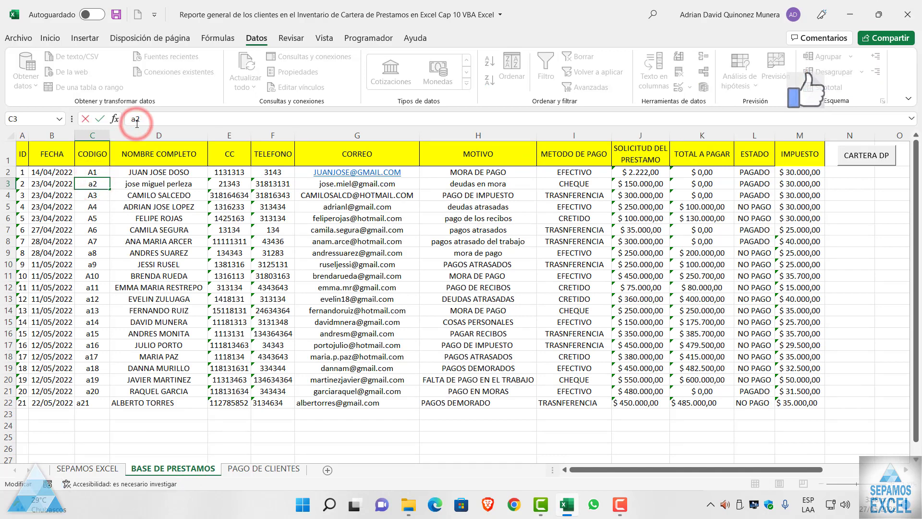
pyautogui.press('BackSpace')
pyautogui.write('A')
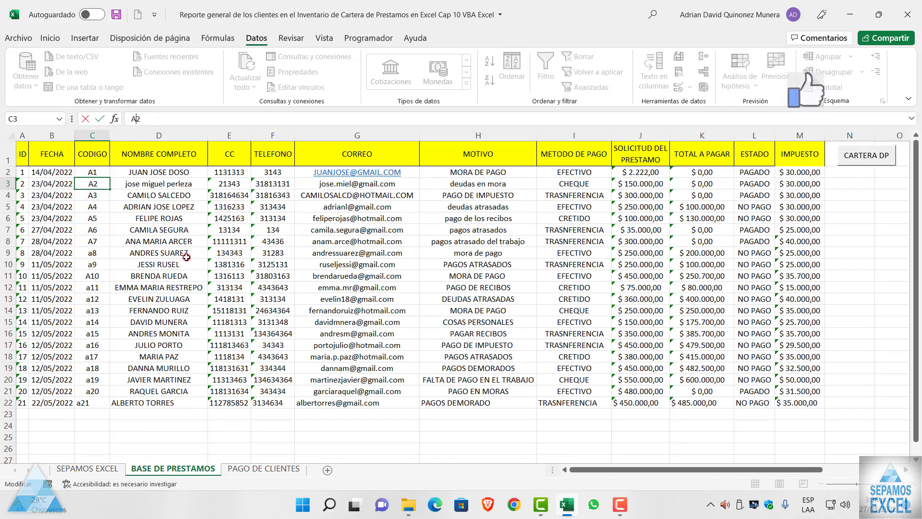
pyautogui.click(186, 257)
pyautogui.click(93, 252)
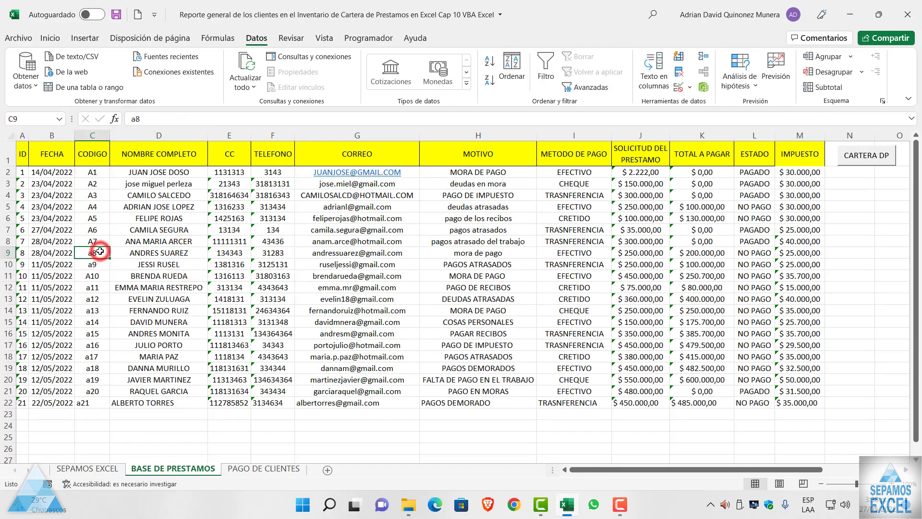
pyautogui.click(135, 120)
pyautogui.press('BackSpace')
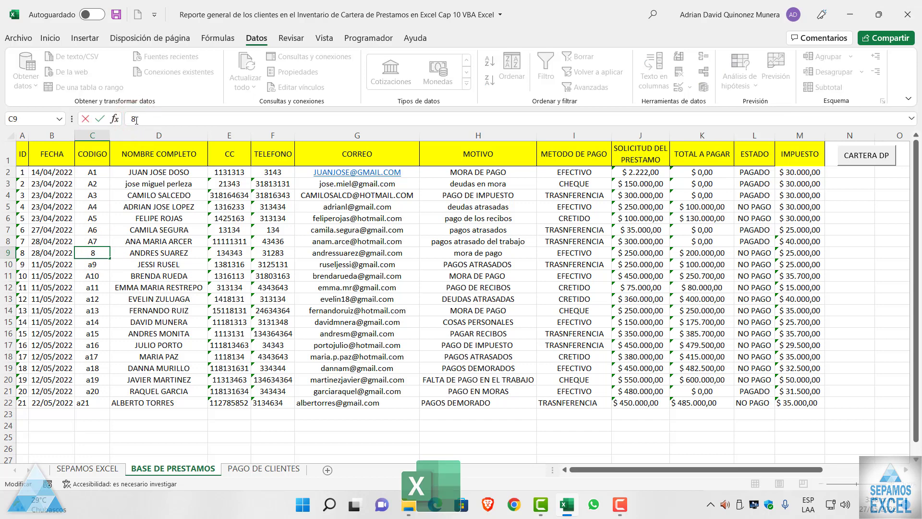
pyautogui.write('A')
pyautogui.click(136, 208)
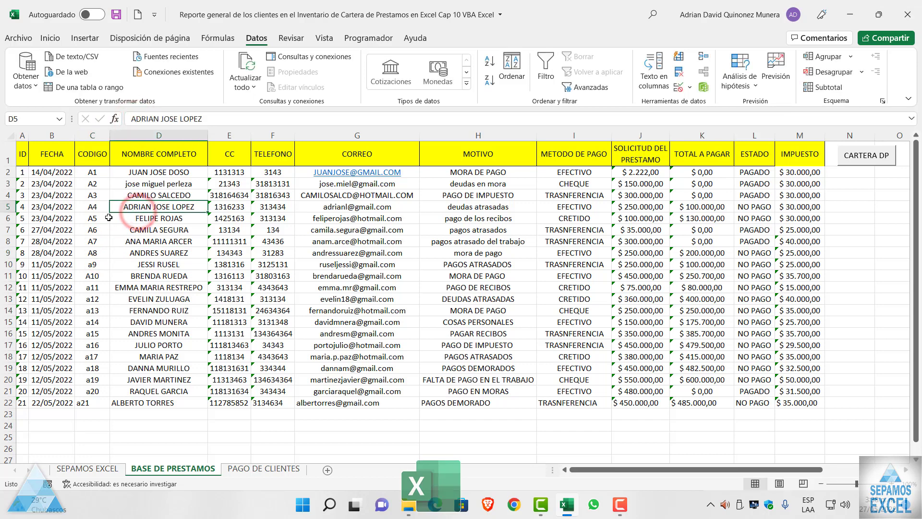
# Fill the CODIGO column from C2 down to C22 as A1 through A21
pyautogui.click(91, 172)
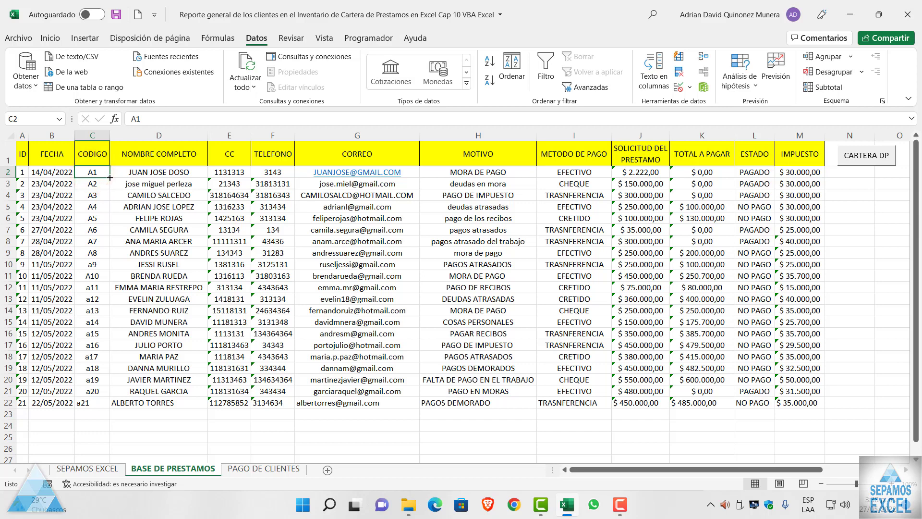
pyautogui.moveTo(110, 177); pyautogui.dragTo(107, 407)
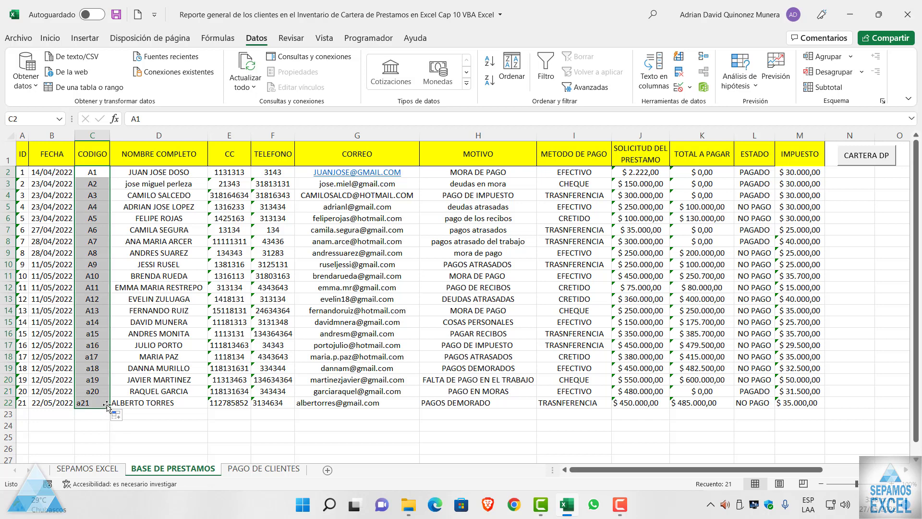
pyautogui.click(242, 292)
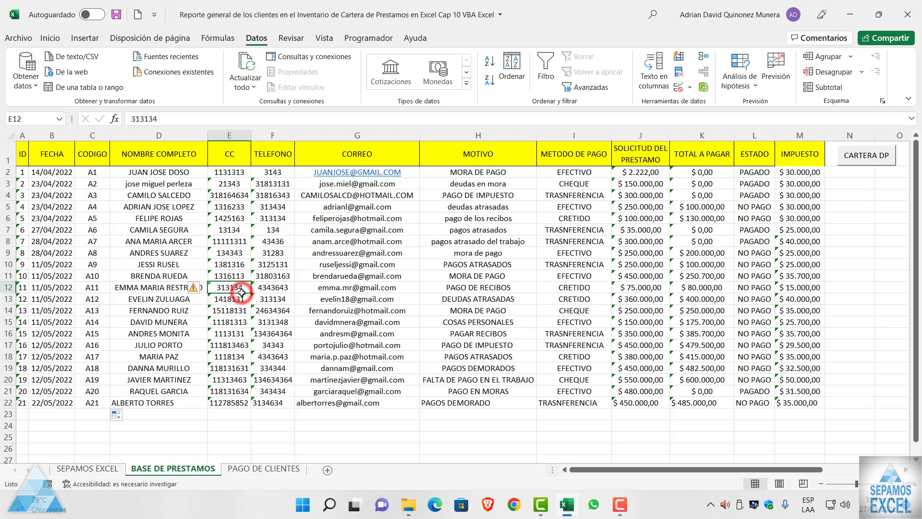
pyautogui.click(287, 470)
# Open and close the ABONOS payment form, then try extending the CODIGO series down from D2
pyautogui.click(606, 156)
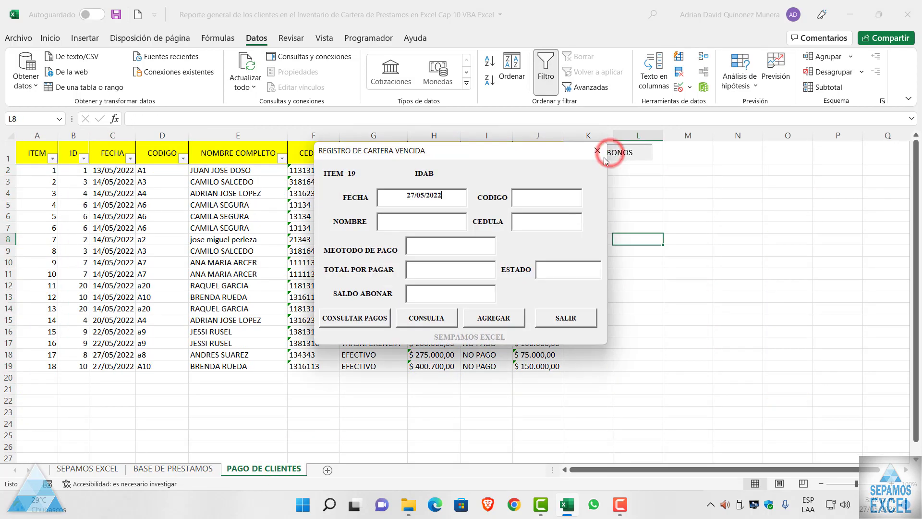
pyautogui.click(598, 151)
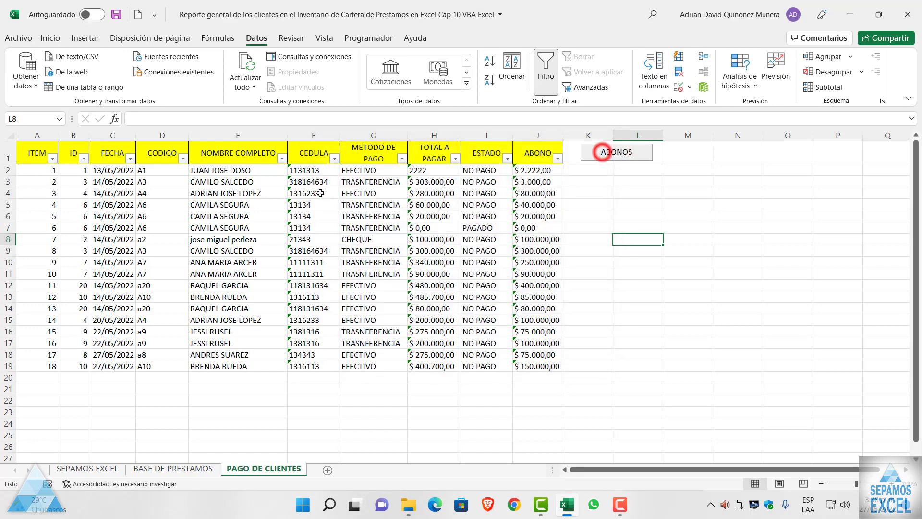
pyautogui.click(156, 171)
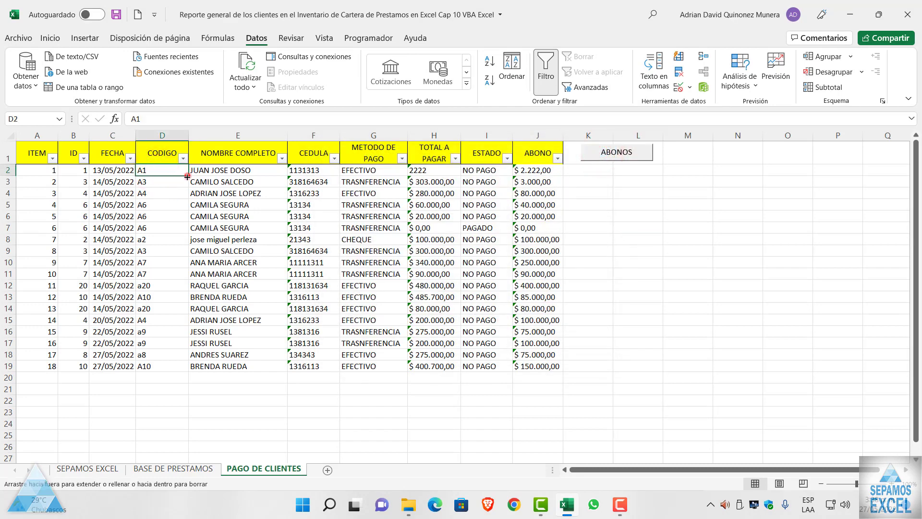
pyautogui.moveTo(187, 176)
pyautogui.mouseDown()
pyautogui.moveTo(181, 217)
pyautogui.moveTo(185, 174)
pyautogui.mouseUp()
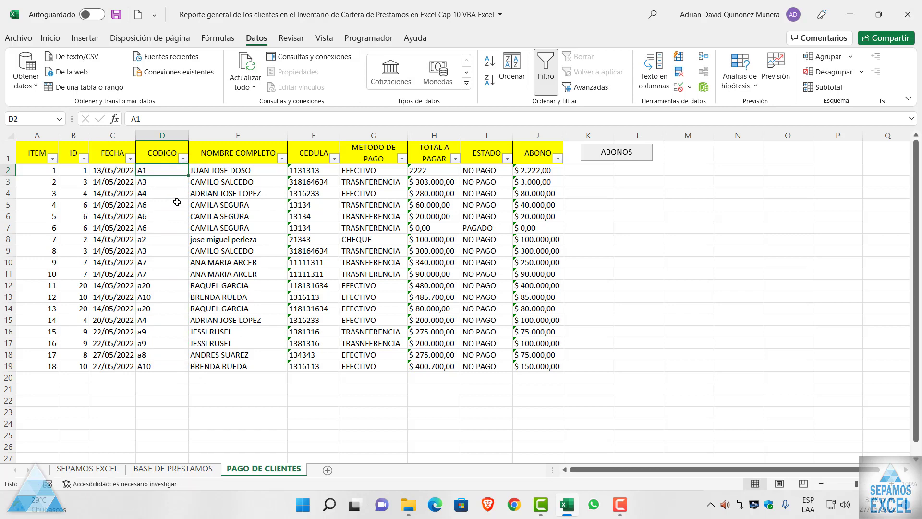
# Turn on AutoFilter for the BASE DE PRESTAMOS loan table headers
pyautogui.click(179, 468)
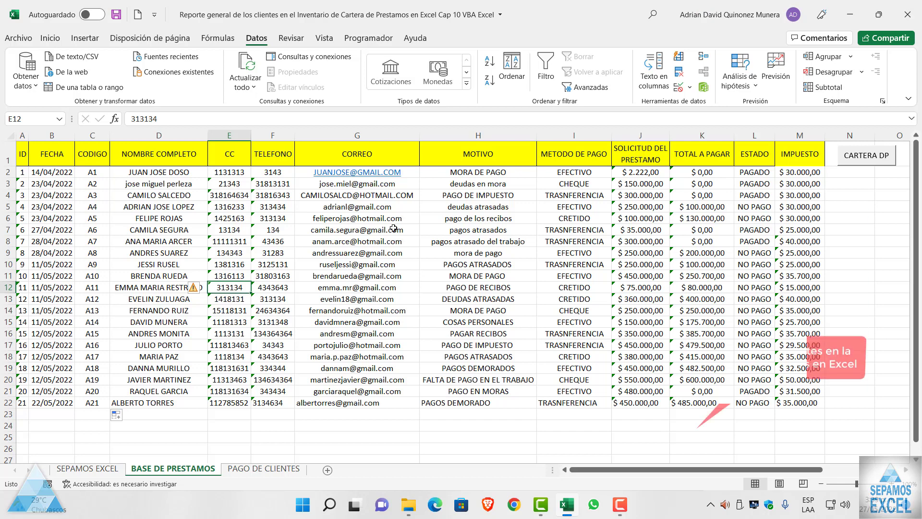
pyautogui.click(405, 158)
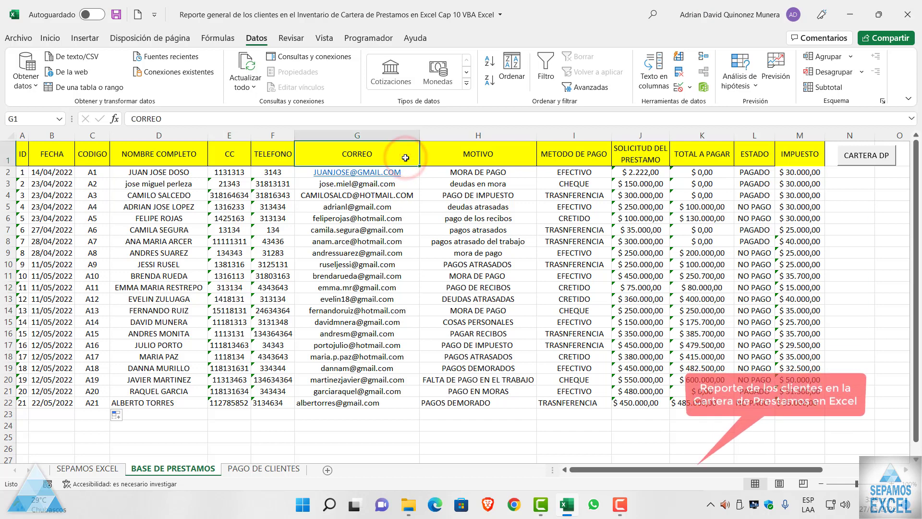
pyautogui.click(544, 71)
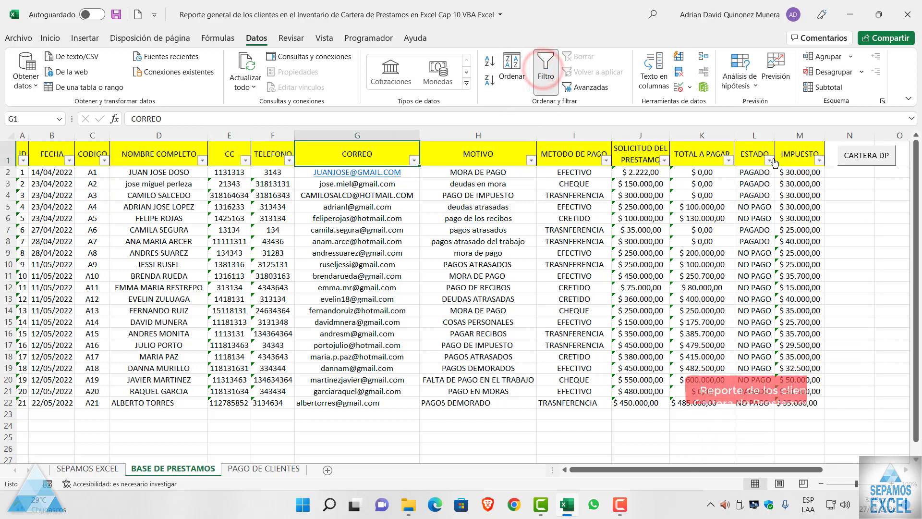
# Auto-fit the IMPUESTO, ESTADO, TOTAL A PAGAR, SOLICITUD DEL PRESTAMO, METODO DE PAGO and MOTIVO column widths
pyautogui.doubleClick(825, 135)
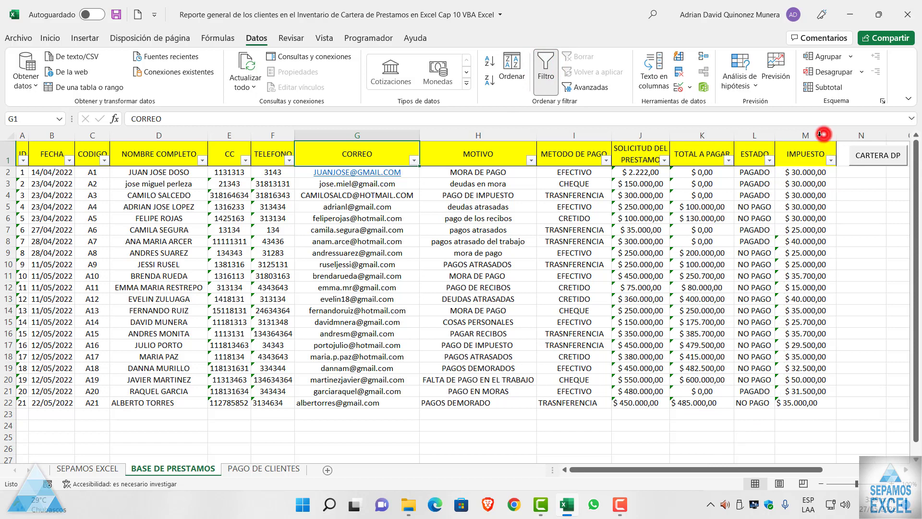
pyautogui.doubleClick(775, 135)
pyautogui.doubleClick(734, 135)
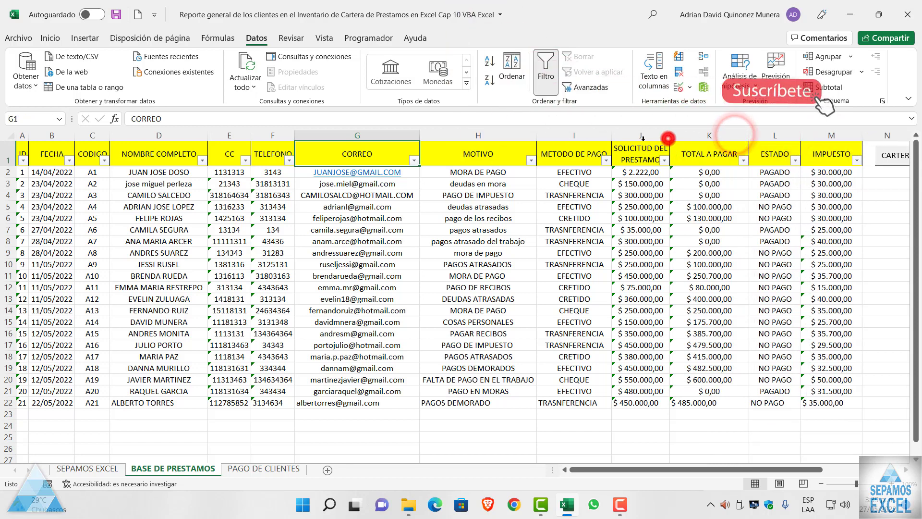
pyautogui.doubleClick(670, 139)
pyautogui.doubleClick(611, 139)
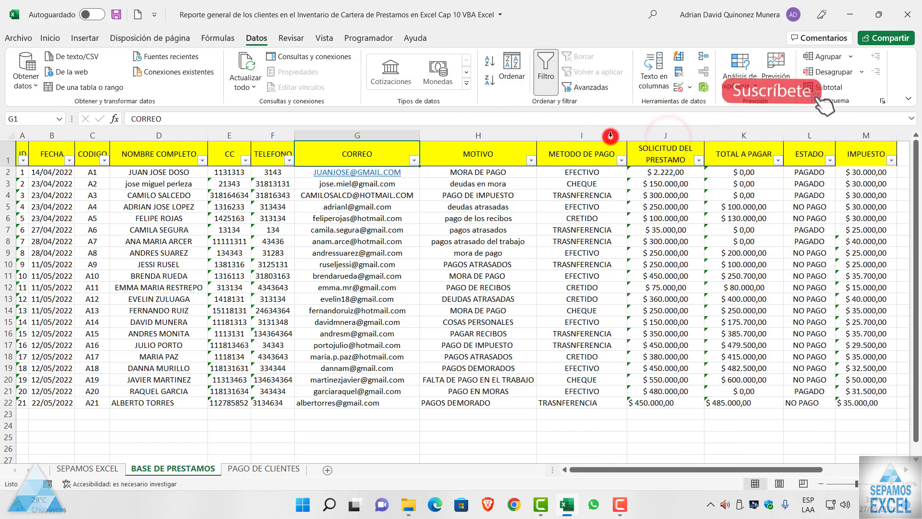
pyautogui.doubleClick(536, 138)
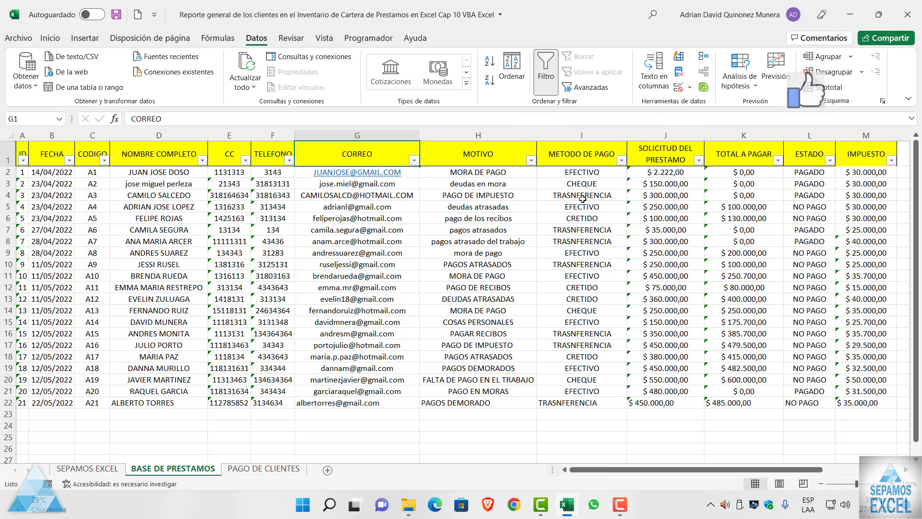
# Filter the loans to show only those paid by CHEQUE
pyautogui.click(622, 160)
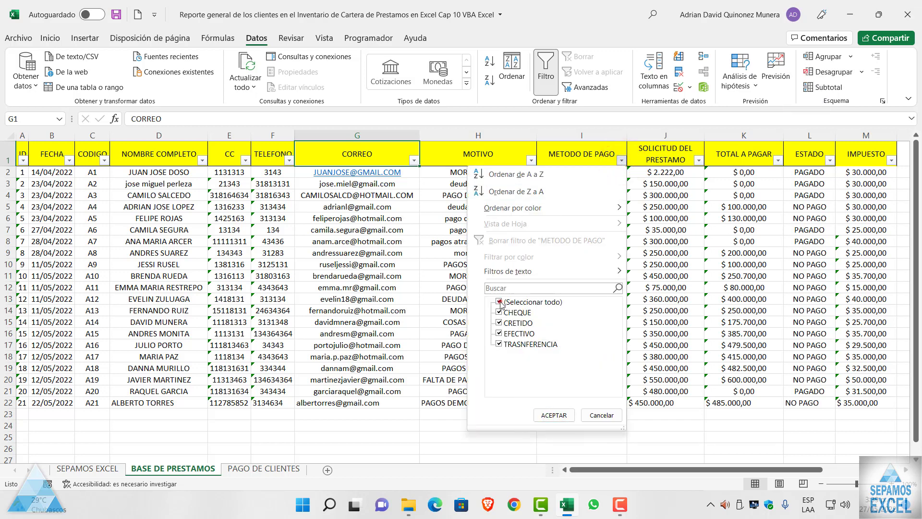
pyautogui.click(499, 303)
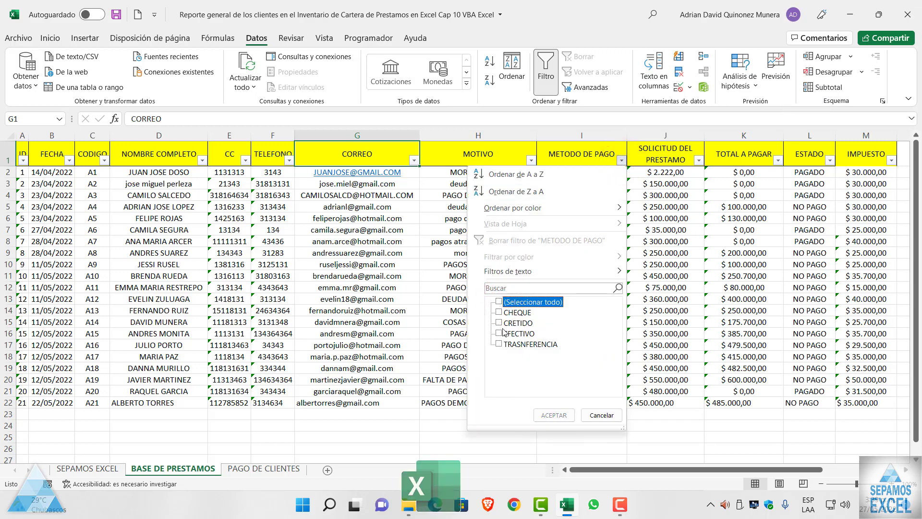
pyautogui.click(500, 312)
pyautogui.click(545, 414)
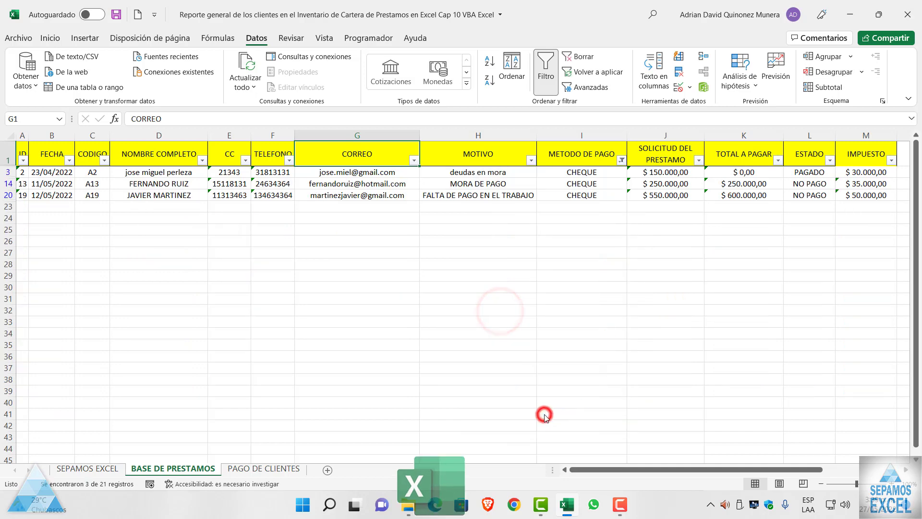
# Change the METODO DE PAGO filter to show only the 7 EFECTIVO loans
pyautogui.click(621, 160)
pyautogui.click(500, 332)
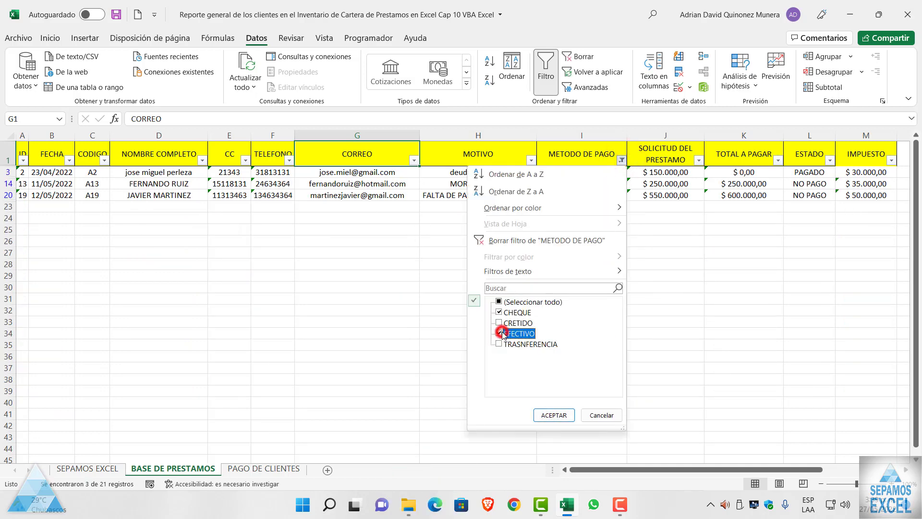
pyautogui.click(499, 312)
pyautogui.click(546, 414)
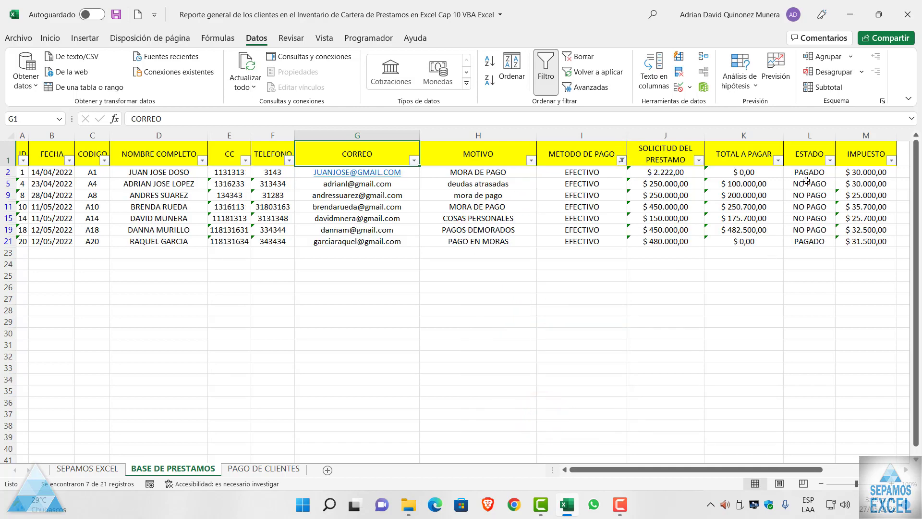
# Clear the payment method filter so all 21 loans show again
pyautogui.click(622, 161)
pyautogui.click(499, 302)
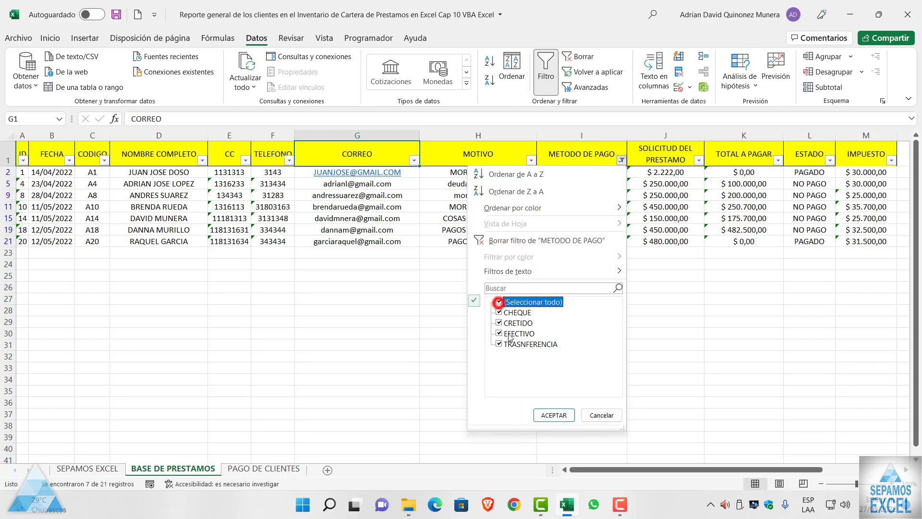
pyautogui.click(536, 415)
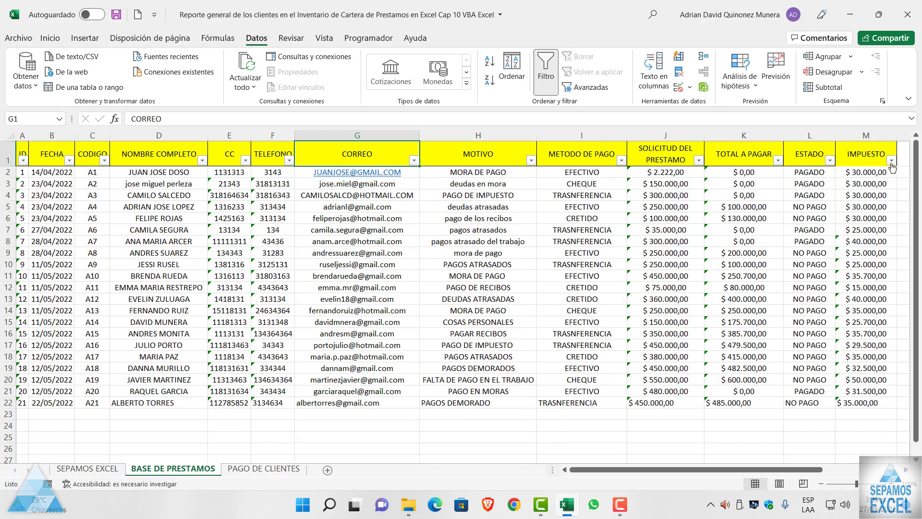
# Go to PAGO DE CLIENTES and add a new blank sheet after it
pyautogui.moveTo(727, 469); pyautogui.dragTo(649, 451)
pyautogui.click(278, 470)
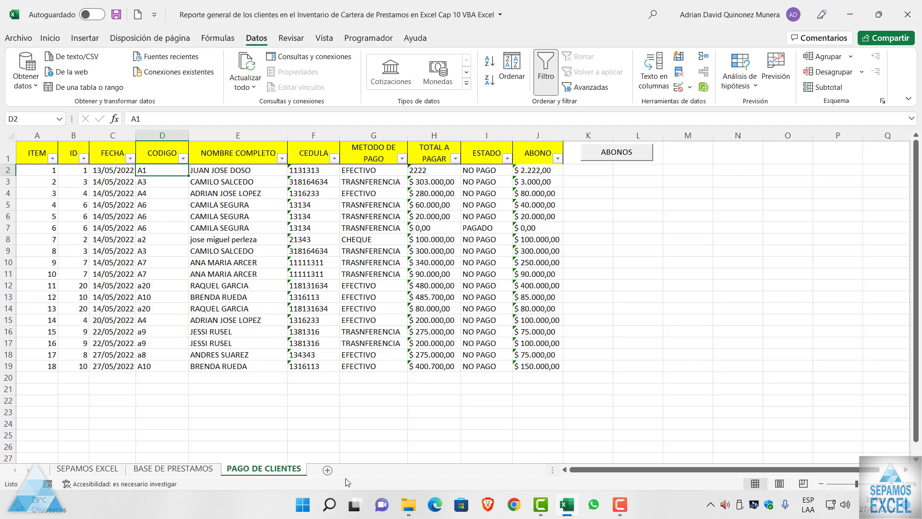
pyautogui.click(326, 471)
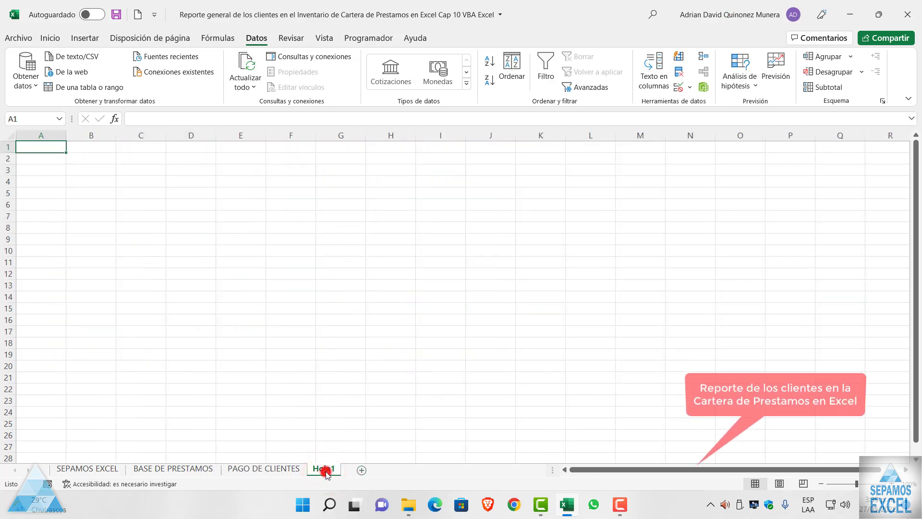
# Rename the new sheet to REPORTE
pyautogui.doubleClick(325, 470)
pyautogui.write('re')
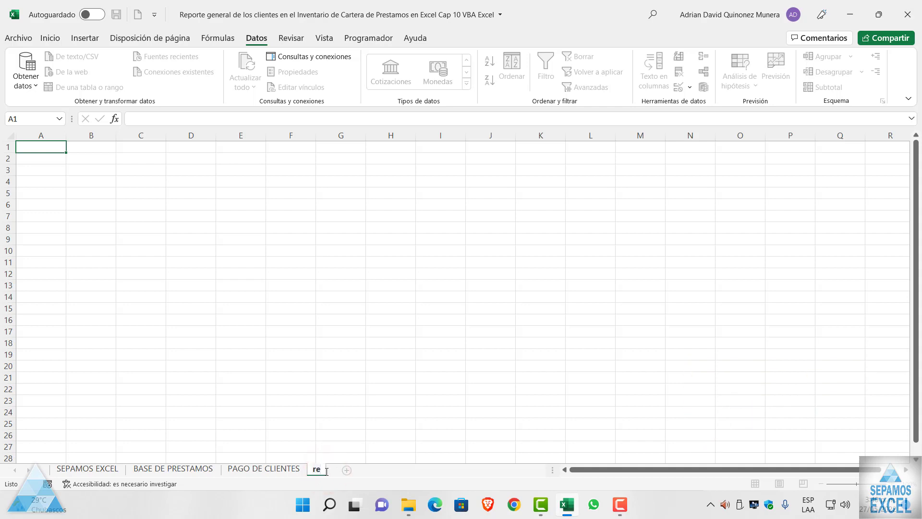
pyautogui.press('BackSpace')
pyautogui.press('BackSpace')
pyautogui.write('REPORTE')
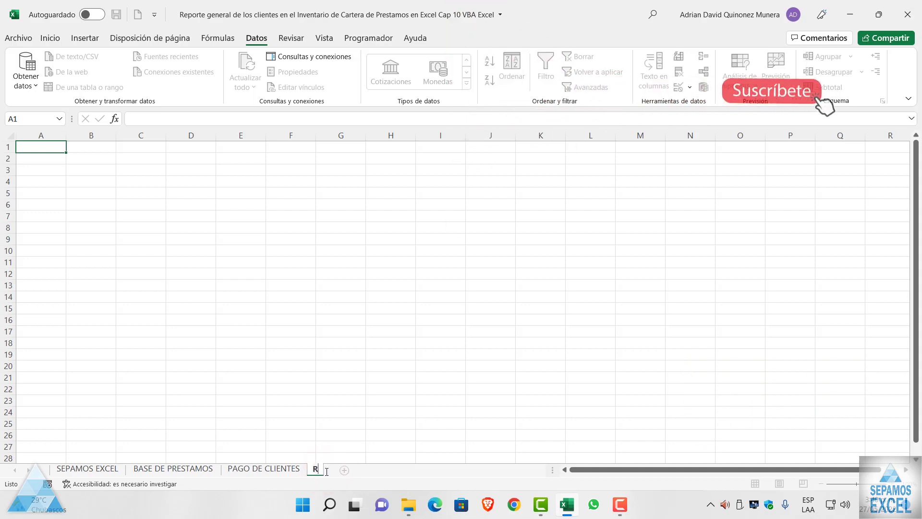
pyautogui.click(178, 360)
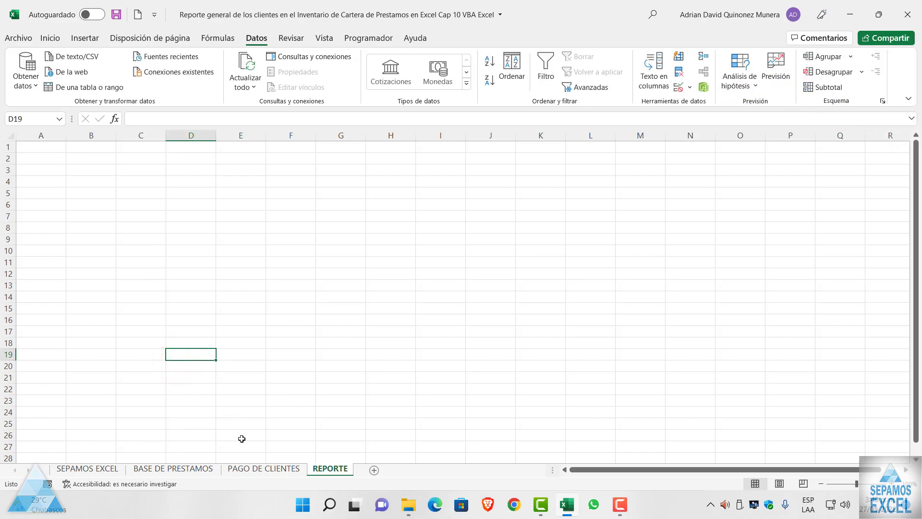
# Check the empty REPORTE sheet and return to the PAGO DE CLIENTES table
pyautogui.click(250, 469)
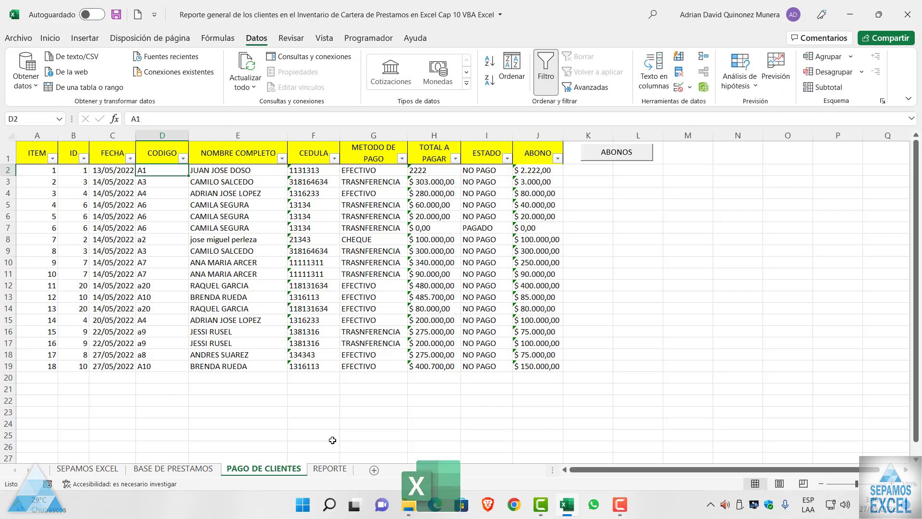
pyautogui.click(330, 469)
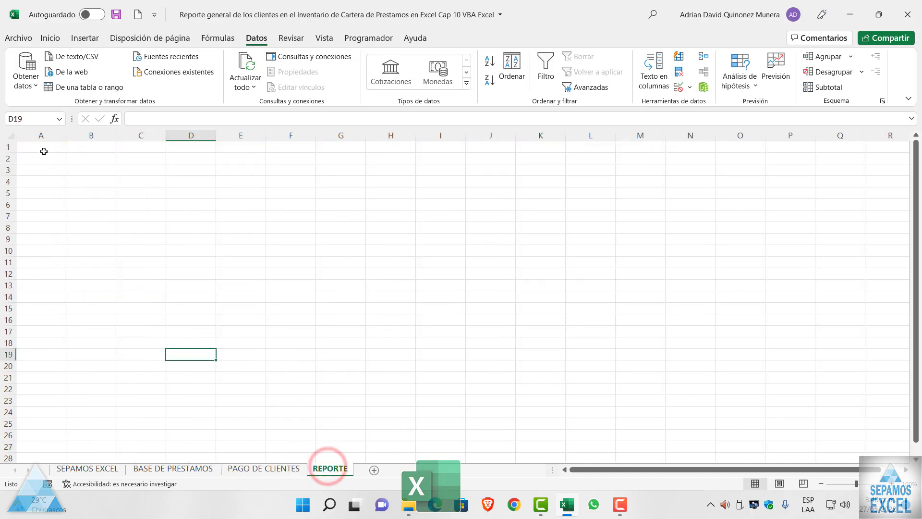
pyautogui.click(250, 468)
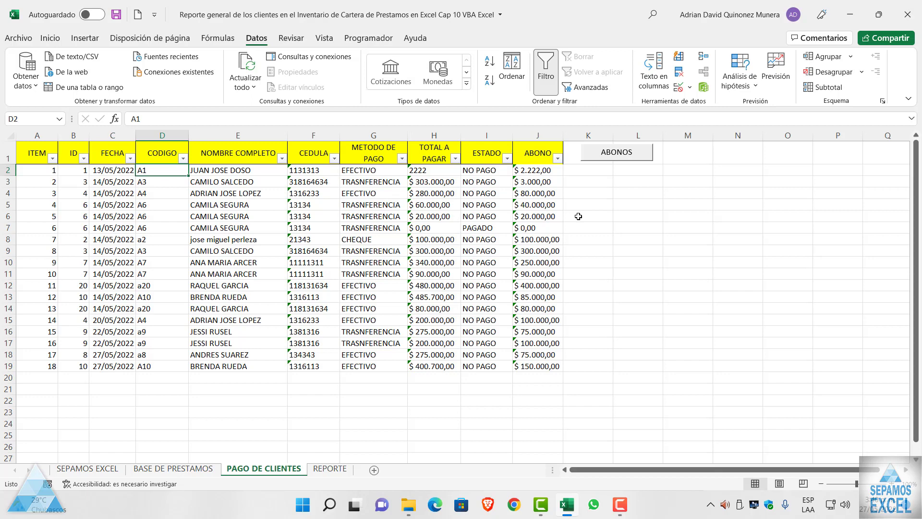
# Open the VBA editor on the ABONOS form's AGREGAR_Click code, with the cursor after the Val(ID) line
pyautogui.click(375, 43)
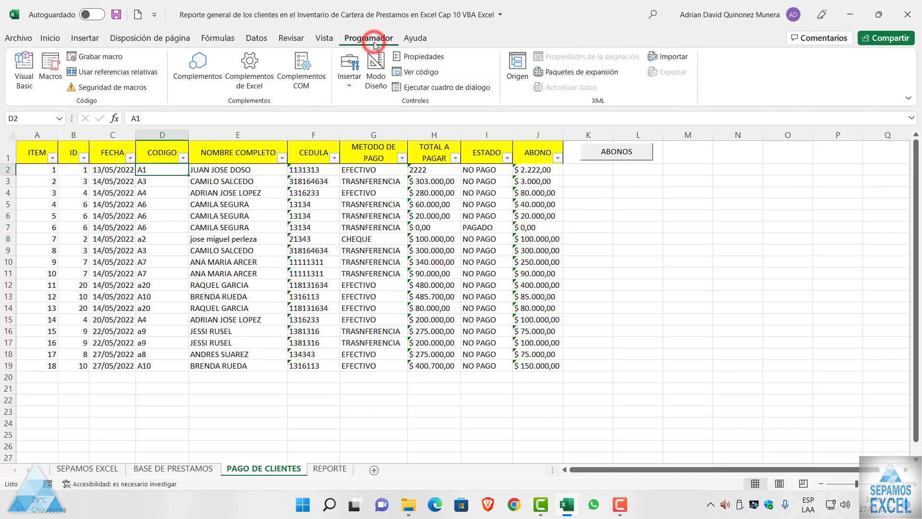
pyautogui.click(23, 91)
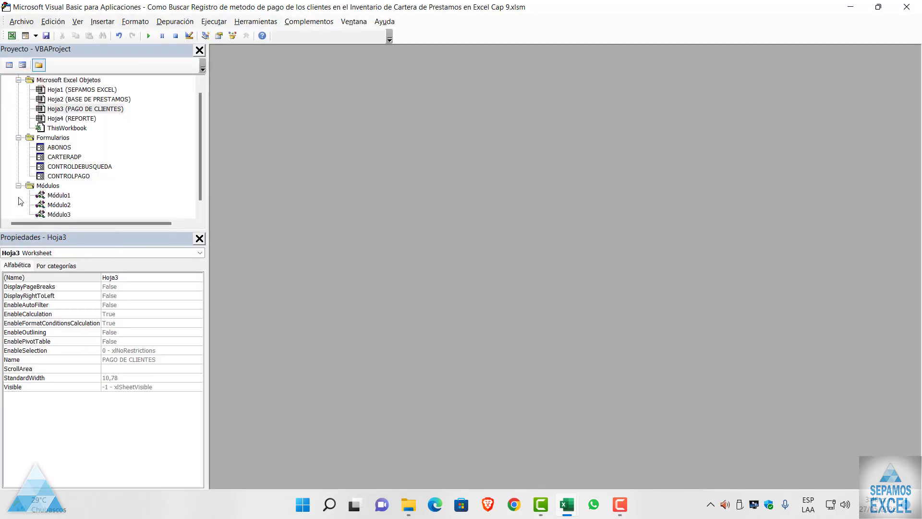
pyautogui.click(18, 186)
pyautogui.doubleClick(59, 156)
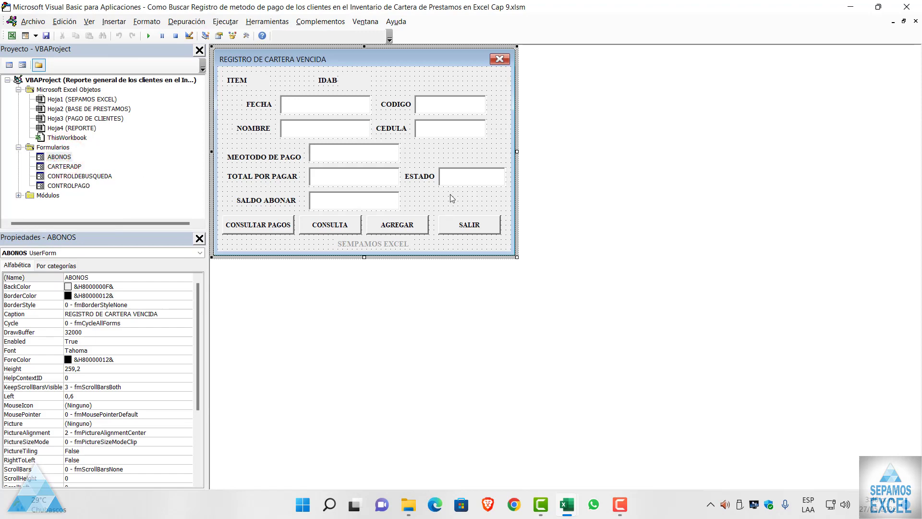
pyautogui.doubleClick(411, 225)
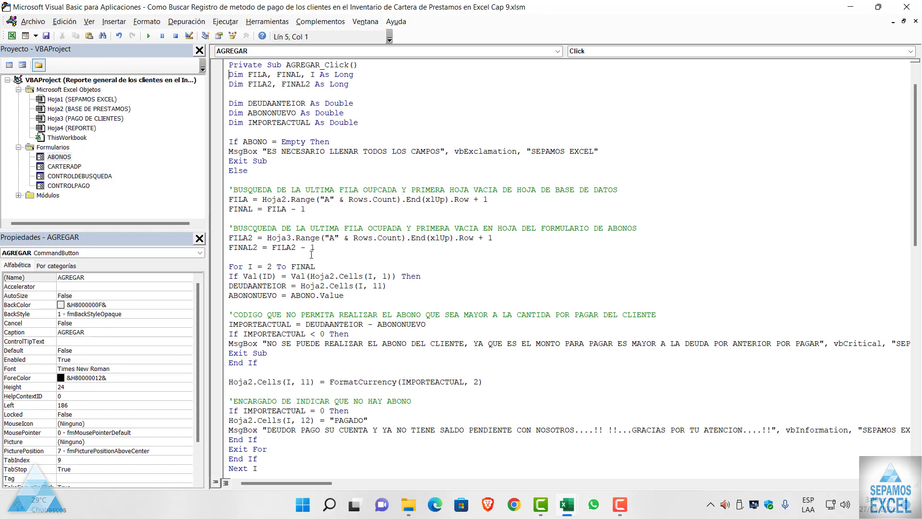
pyautogui.scroll(-4, 311, 255)
pyautogui.scroll(-3, 311, 254)
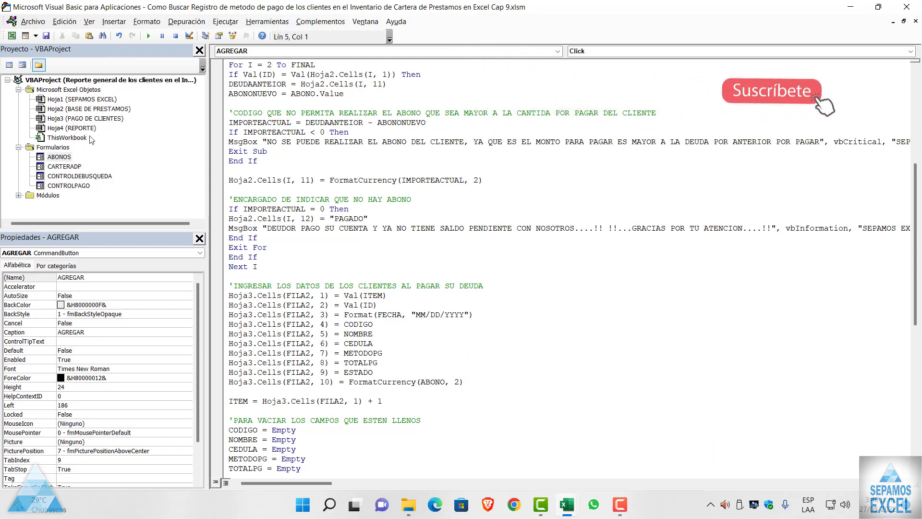
pyautogui.click(383, 305)
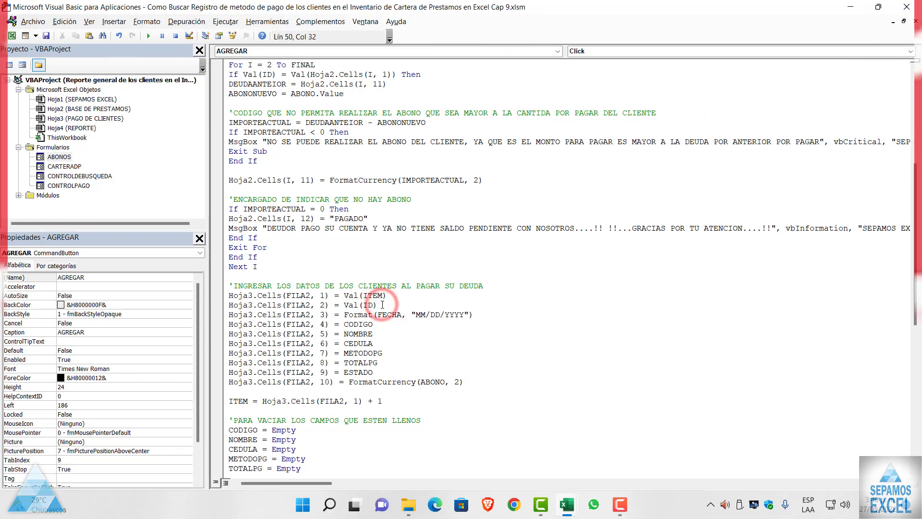
# Copy the Val(ID) line as Hoja4.Cells(FILA2, 1) so the ID also goes to REPORTE
pyautogui.press('Return')
pyautogui.moveTo(380, 305); pyautogui.dragTo(228, 308)
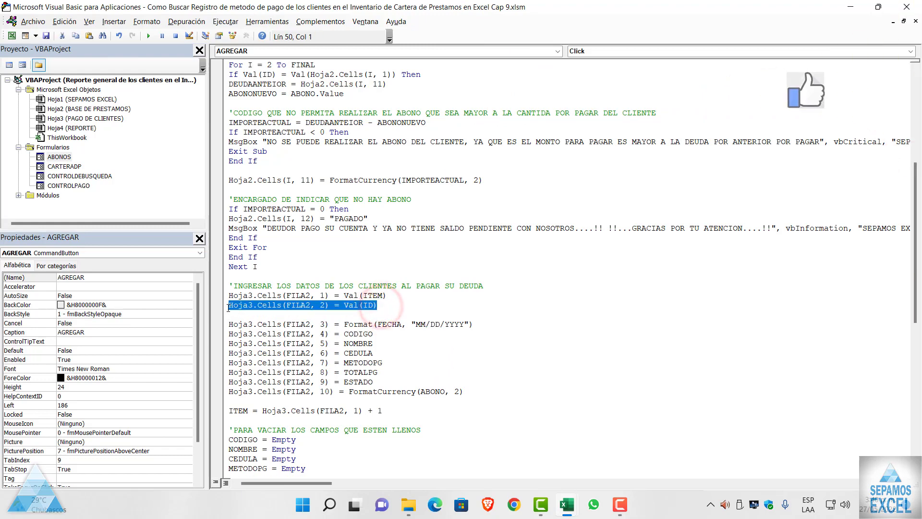
pyautogui.hotkey('ctrl', 'c')
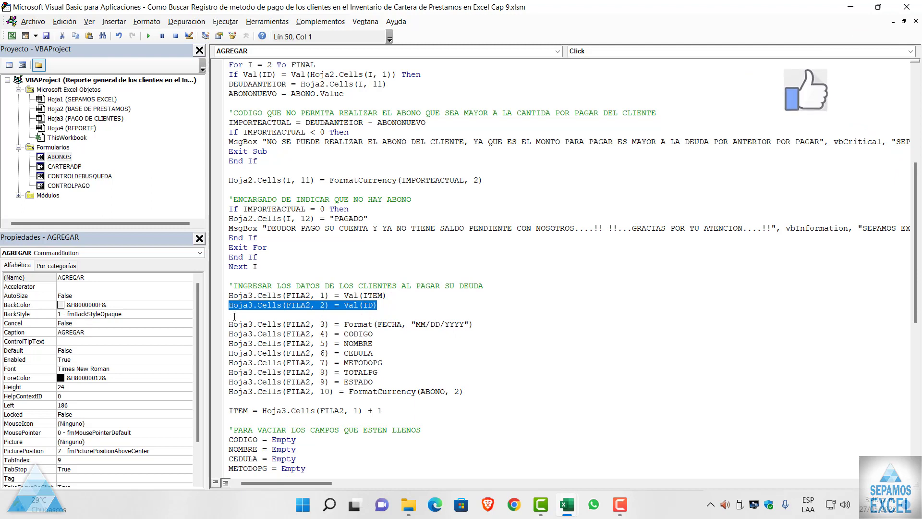
pyautogui.click(230, 314)
pyautogui.hotkey('ctrl', 'v')
pyautogui.press('Return')
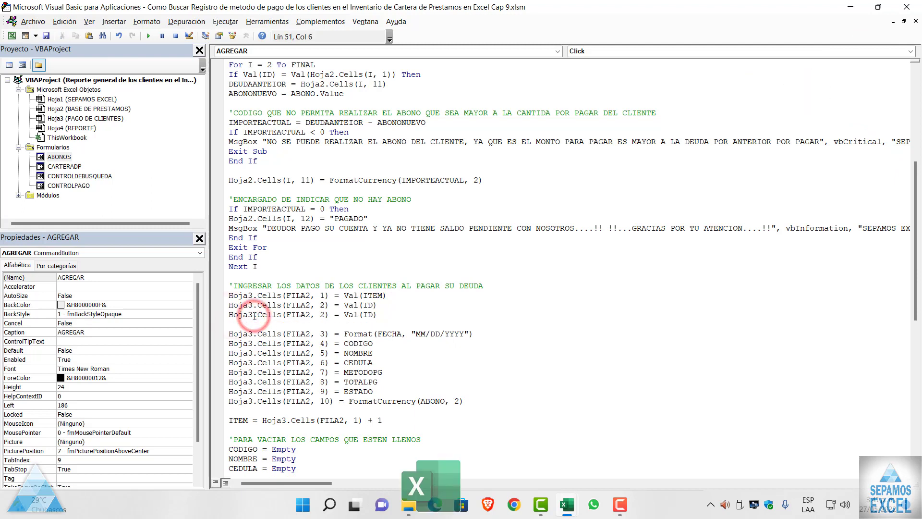
pyautogui.press('BackSpace')
pyautogui.write('4')
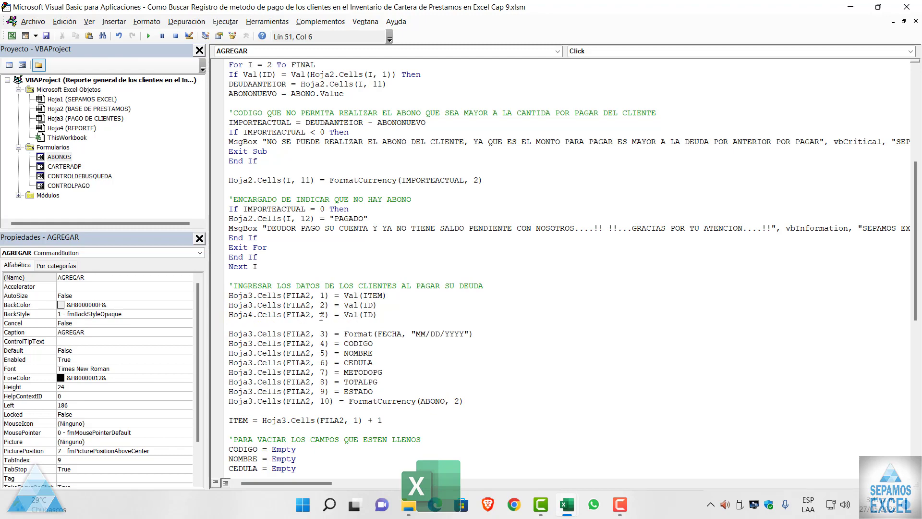
pyautogui.click(326, 314)
pyautogui.press('BackSpace')
pyautogui.write('1')
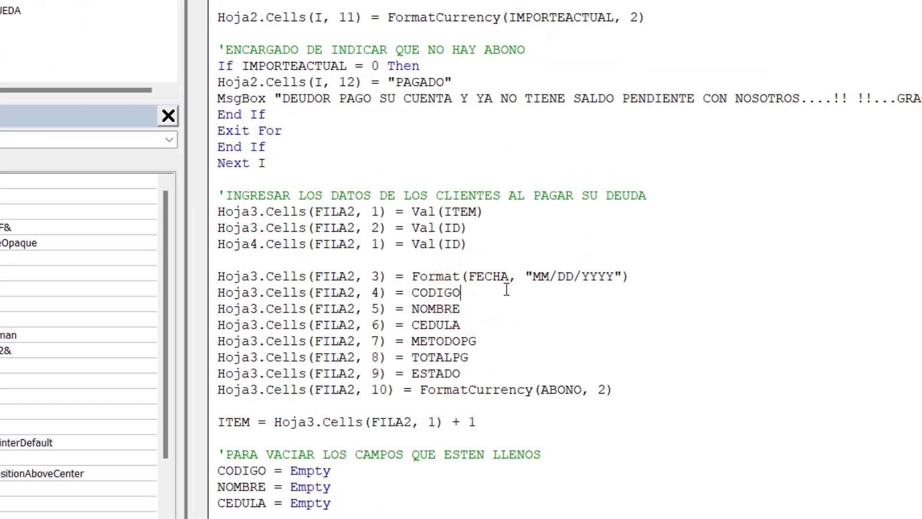
# Add a Hoja4.Cells(FILA2, 2) = CODIGO line copied from the Hoja3 CODIGO line
pyautogui.press('Return')
pyautogui.press('Return')
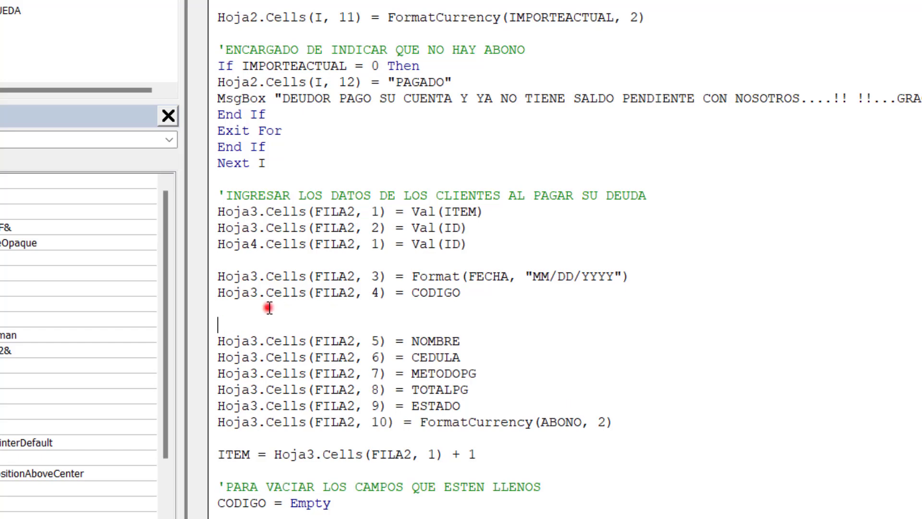
pyautogui.click(269, 307)
pyautogui.hotkey('ctrl', 'v')
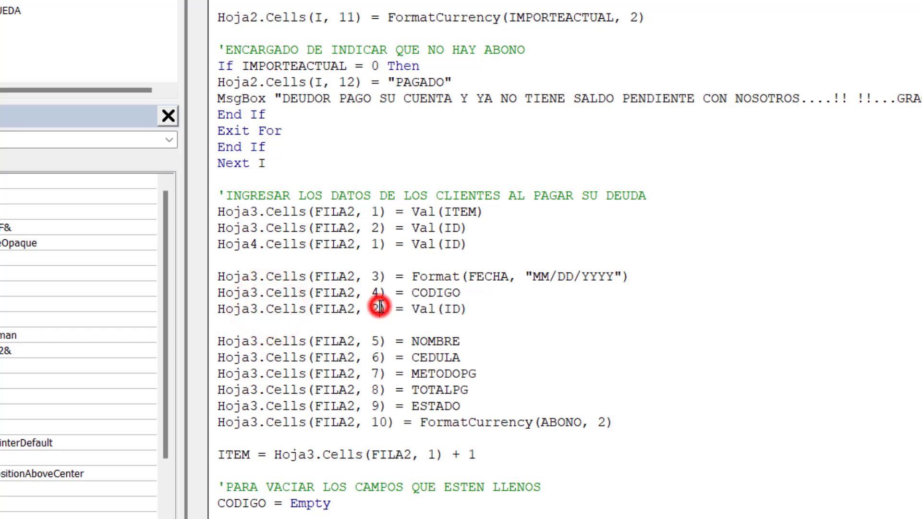
pyautogui.click(489, 306)
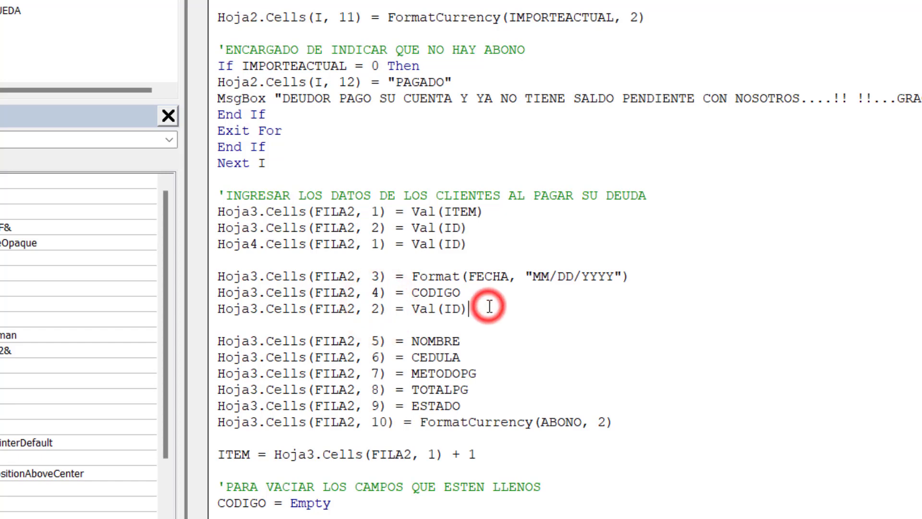
pyautogui.press('BackSpace')
pyautogui.press('BackSpace')
pyautogui.press('BackSpace')
pyautogui.press('BackSpace')
pyautogui.press('BackSpace')
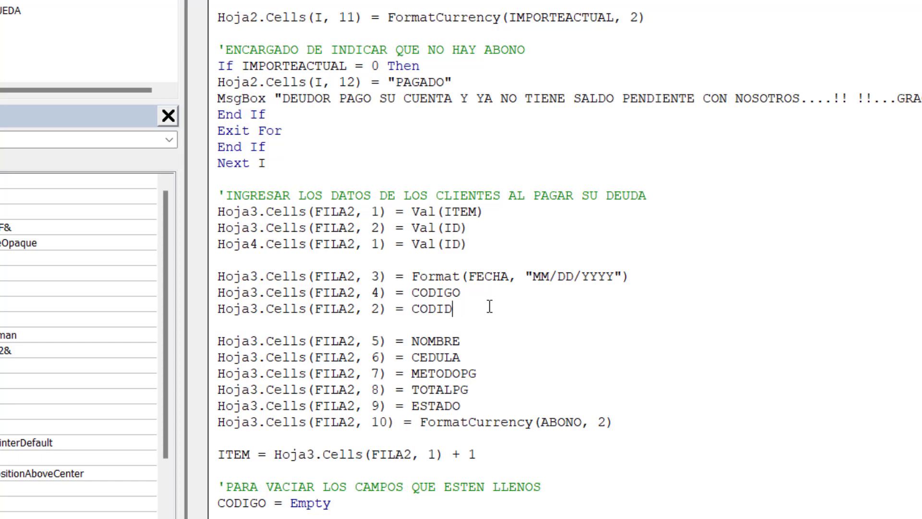
pyautogui.click(533, 321)
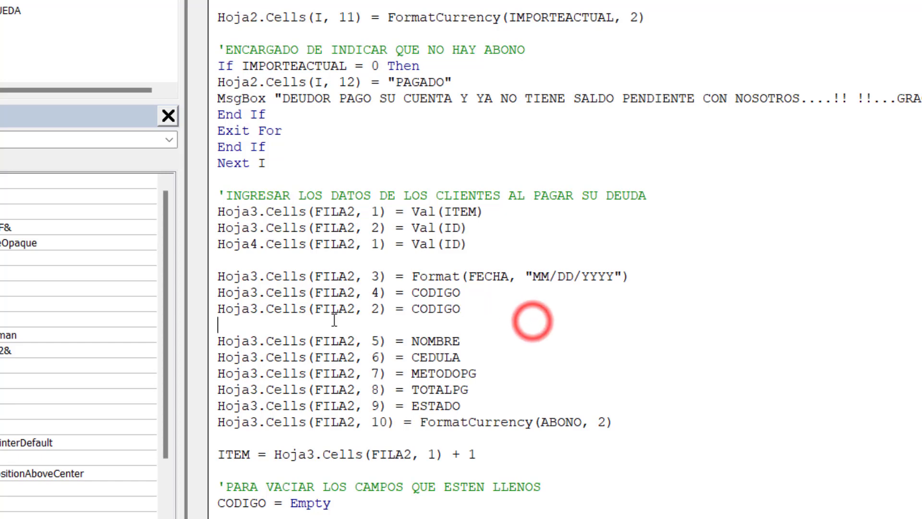
pyautogui.click(259, 309)
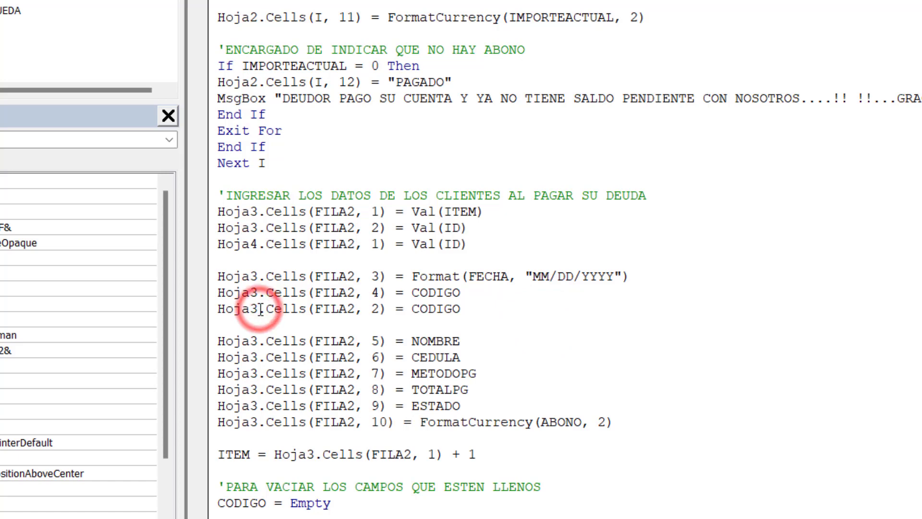
pyautogui.press('BackSpace')
pyautogui.write('4')
pyautogui.scroll(-1, 263, 310)
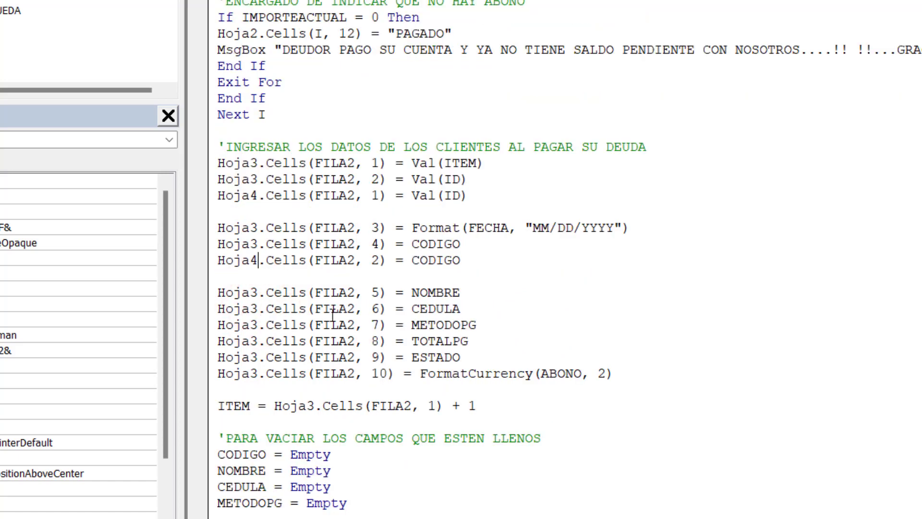
pyautogui.press('Return')
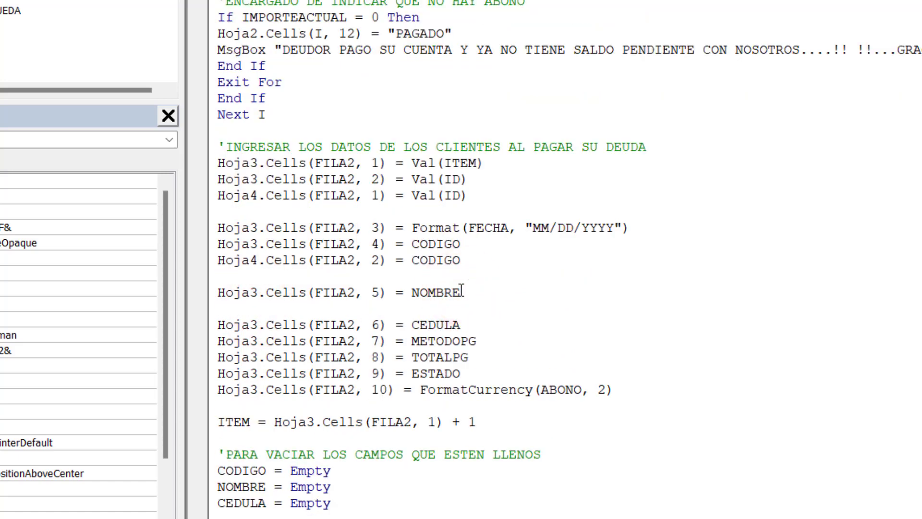
# Add a copy of the NOMBRE line writing to Hoja4.Cells(FILA2, 3)
pyautogui.moveTo(460, 293); pyautogui.dragTo(220, 292)
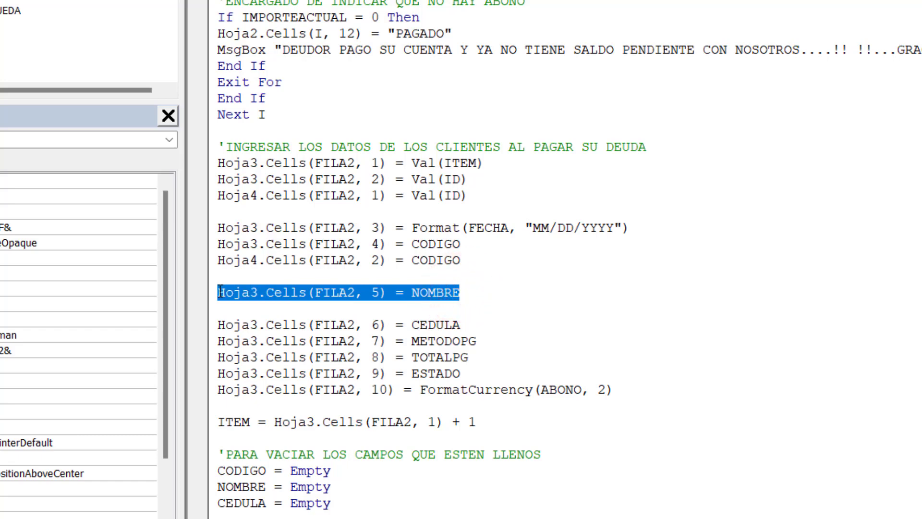
pyautogui.click(467, 292)
pyautogui.press('Return')
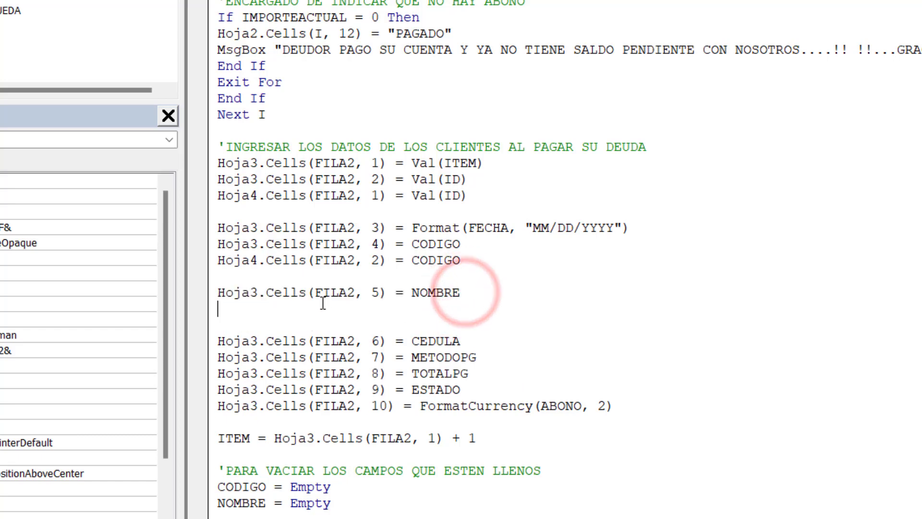
pyautogui.hotkey('ctrl', 'v')
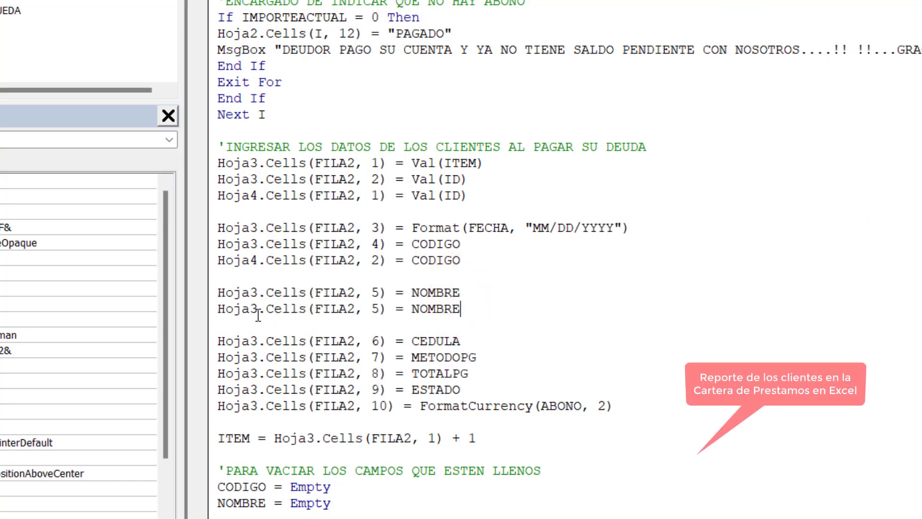
pyautogui.click(256, 313)
pyautogui.press('BackSpace')
pyautogui.write('4')
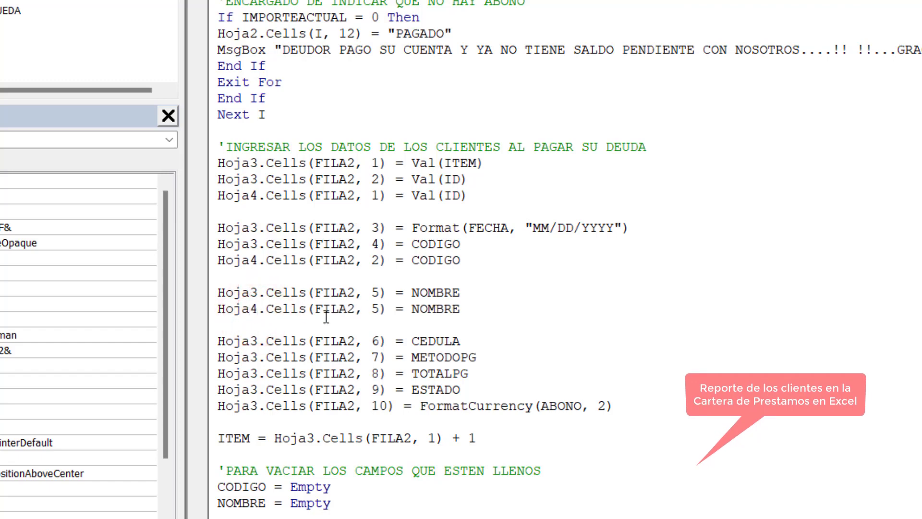
pyautogui.click(377, 310)
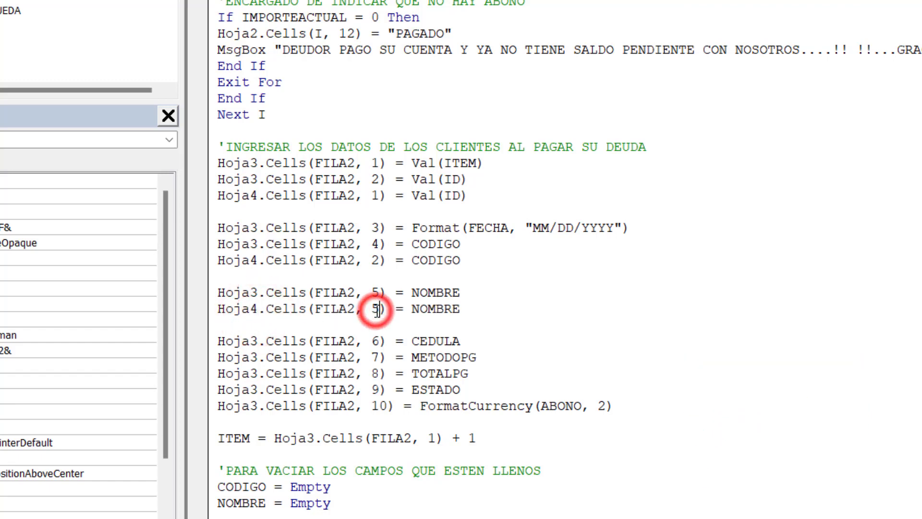
pyautogui.press('BackSpace')
pyautogui.write('3')
pyautogui.scroll(-1, 430, 311)
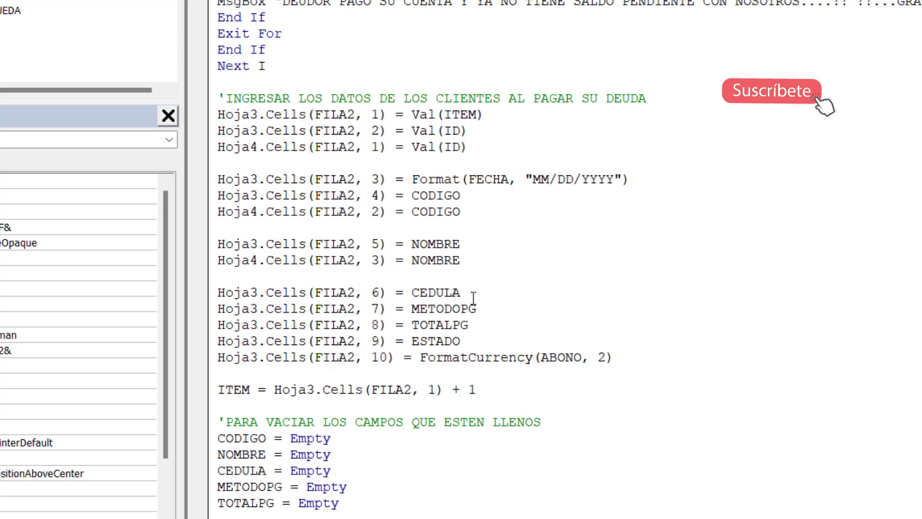
# Add a copy of the METODOPG line targeting Hoja4 column 4 instead of Hoja3 column 7
pyautogui.click(483, 309)
pyautogui.press('Return')
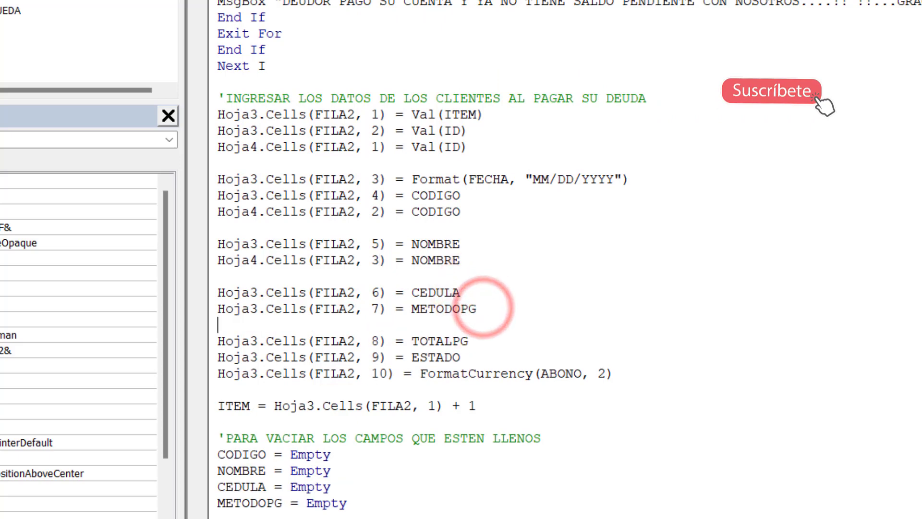
pyautogui.click(463, 294)
pyautogui.press('Return')
pyautogui.moveTo(478, 325); pyautogui.dragTo(204, 327)
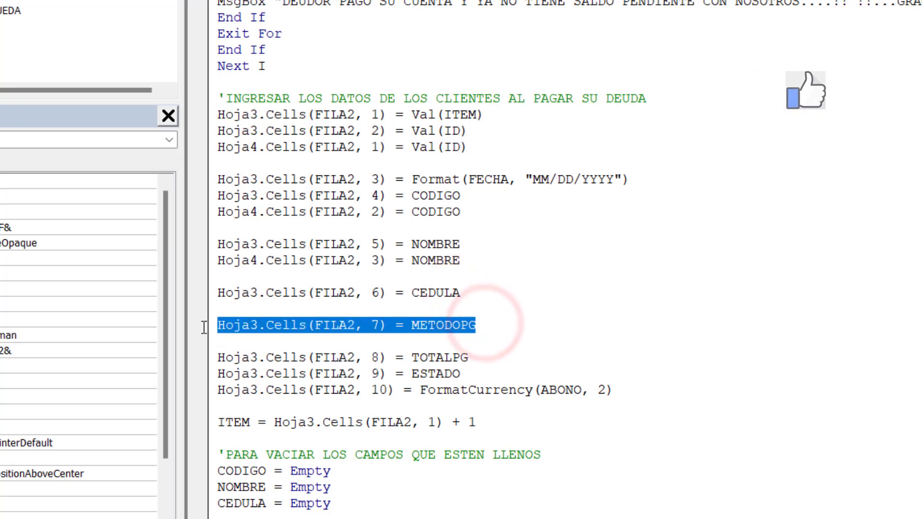
pyautogui.click(479, 319)
pyautogui.press('Return')
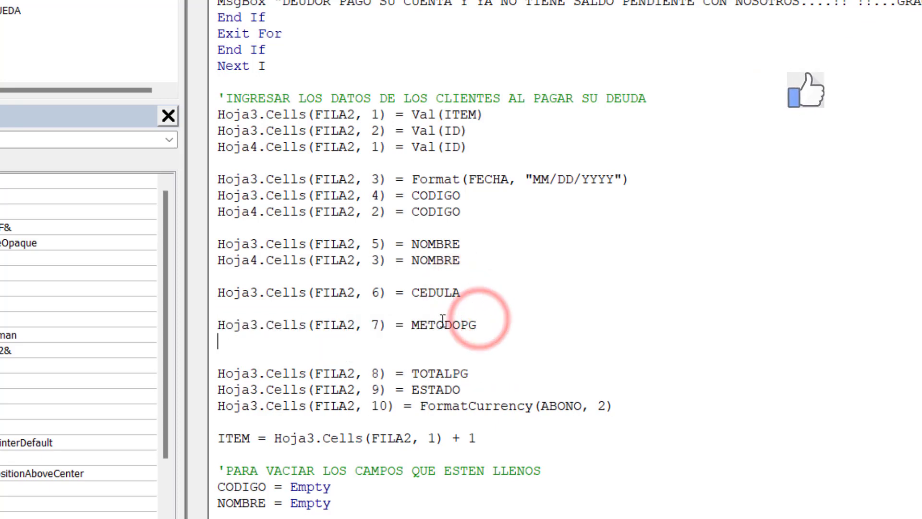
pyautogui.hotkey('ctrl', 'v')
pyautogui.scroll(-1, 281, 334)
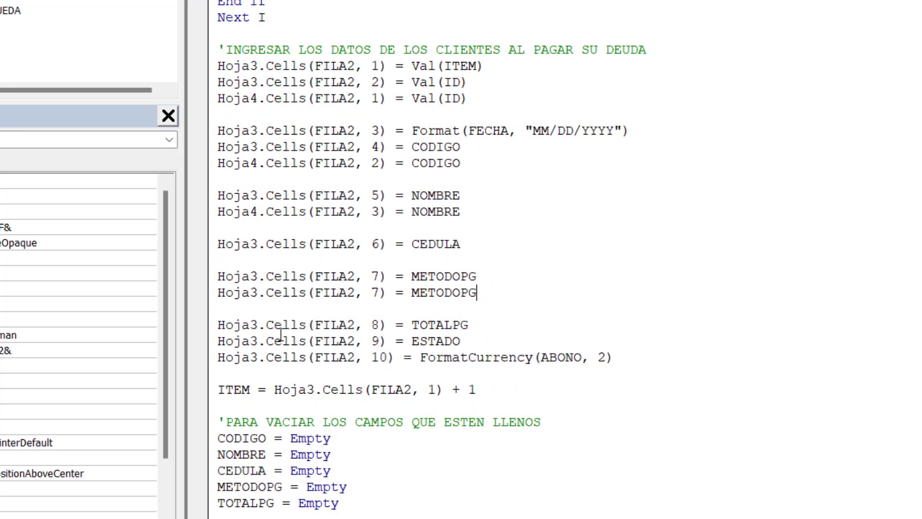
pyautogui.press('BackSpace')
pyautogui.write('4')
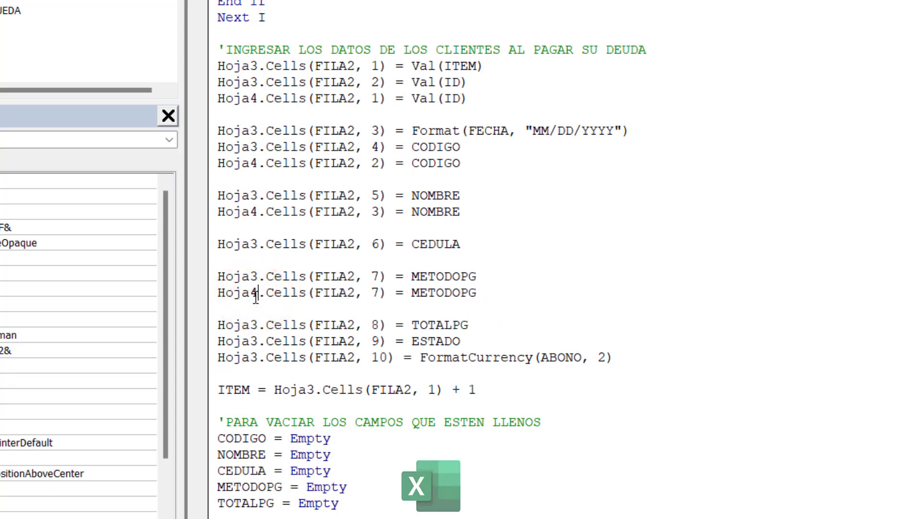
pyautogui.click(380, 294)
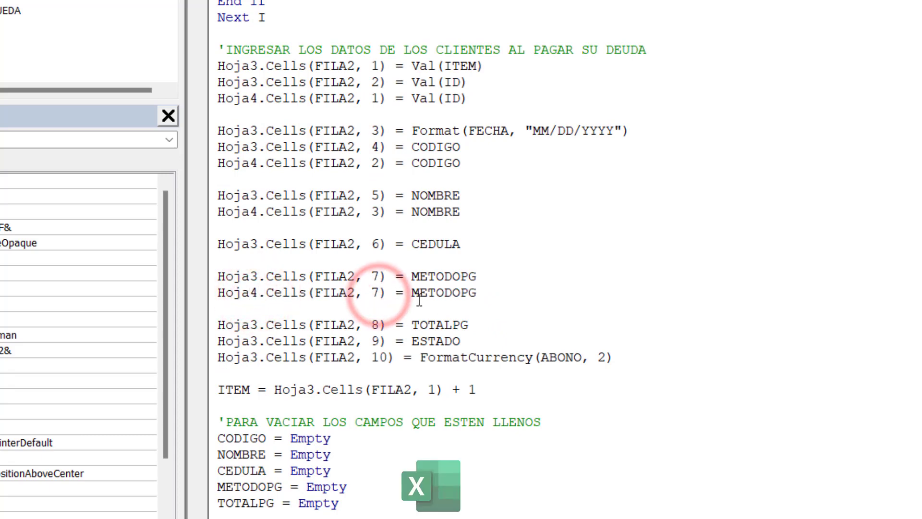
pyautogui.press('BackSpace')
pyautogui.scroll(-1, 418, 299)
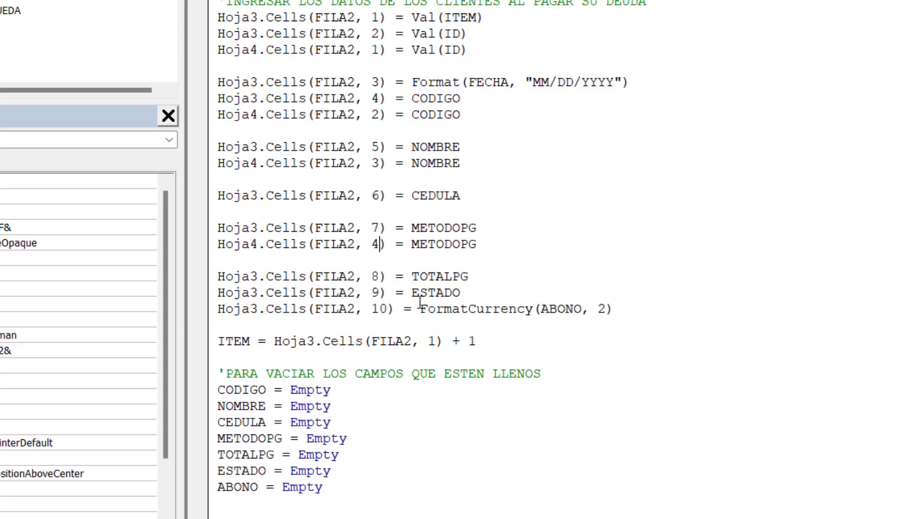
pyautogui.scroll(-1, 419, 302)
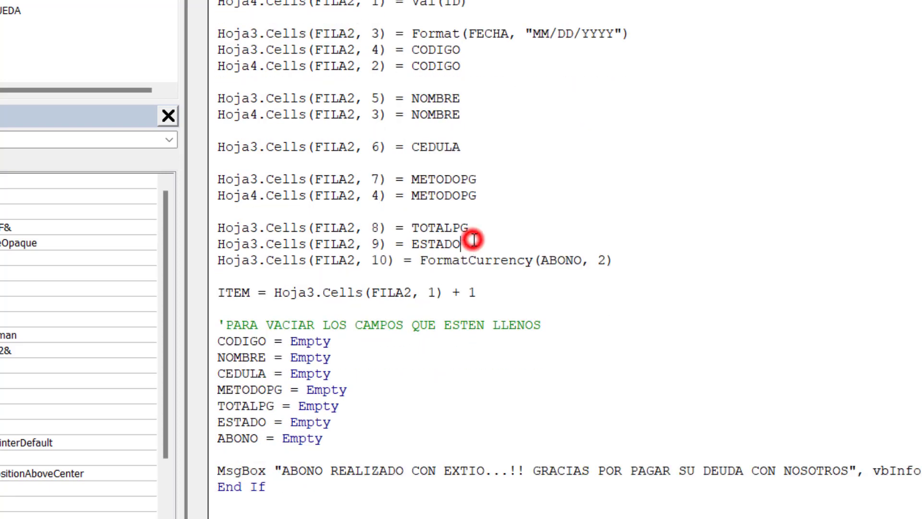
# Add a copy of the ESTADO line writing to Hoja4.Cells(FILA2, 5)
pyautogui.press('Return')
pyautogui.press('Return')
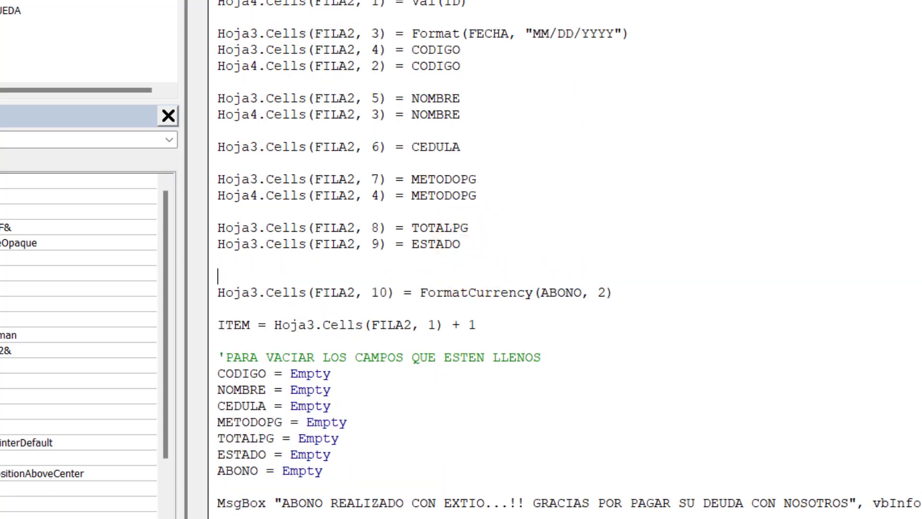
pyautogui.click(470, 228)
pyautogui.press('Return')
pyautogui.moveTo(461, 259); pyautogui.dragTo(212, 267)
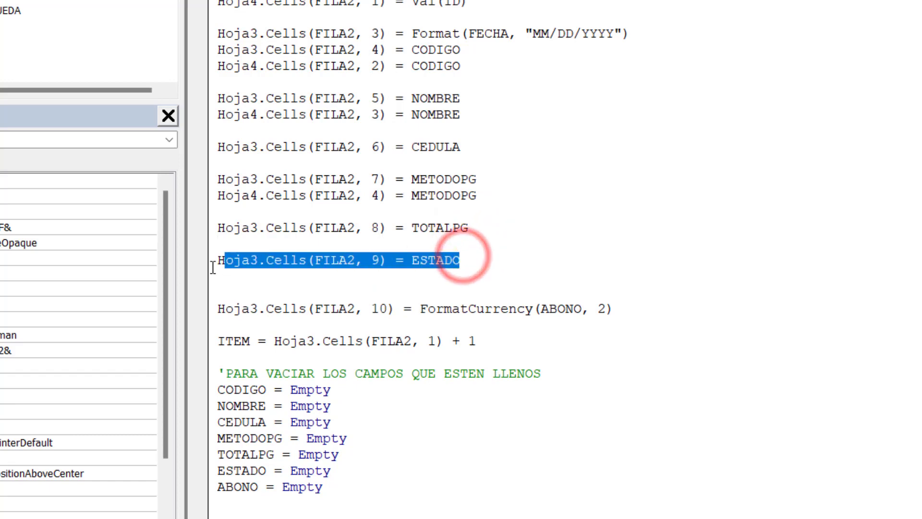
pyautogui.click(229, 279)
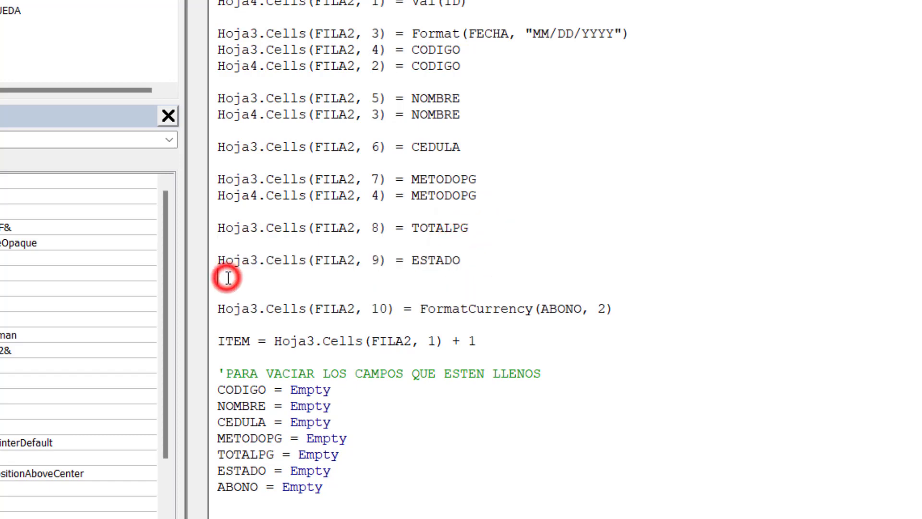
pyautogui.write('Hoja3.Cells(FILA2, 9) = ESTADO')
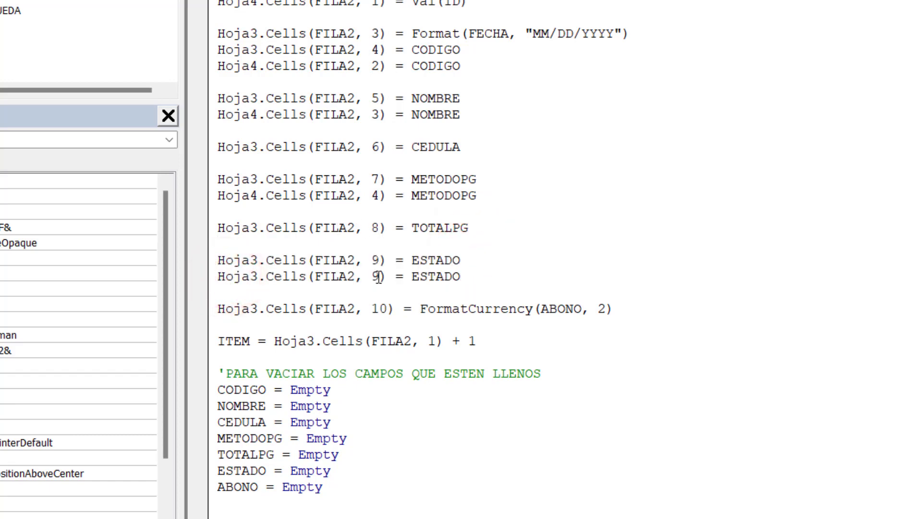
pyautogui.press('BackSpace')
pyautogui.write('5')
pyautogui.click(259, 280)
pyautogui.press('BackSpace')
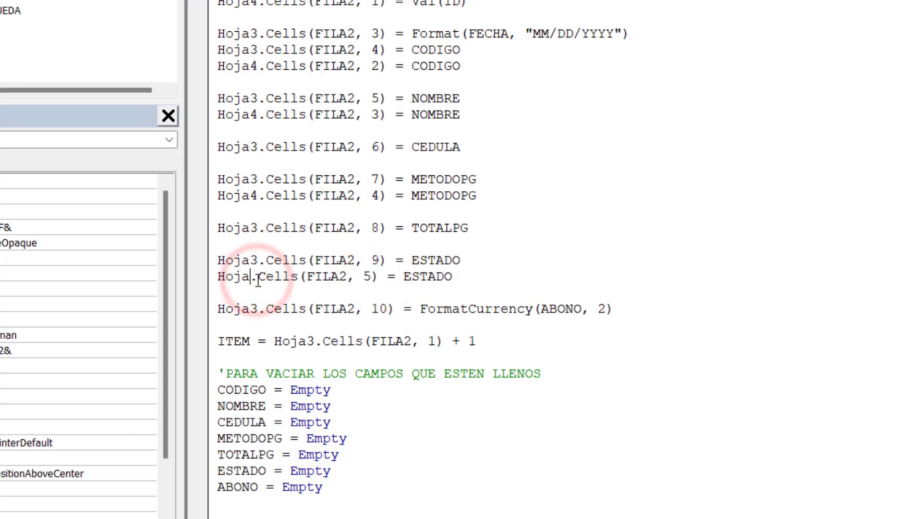
pyautogui.write('4')
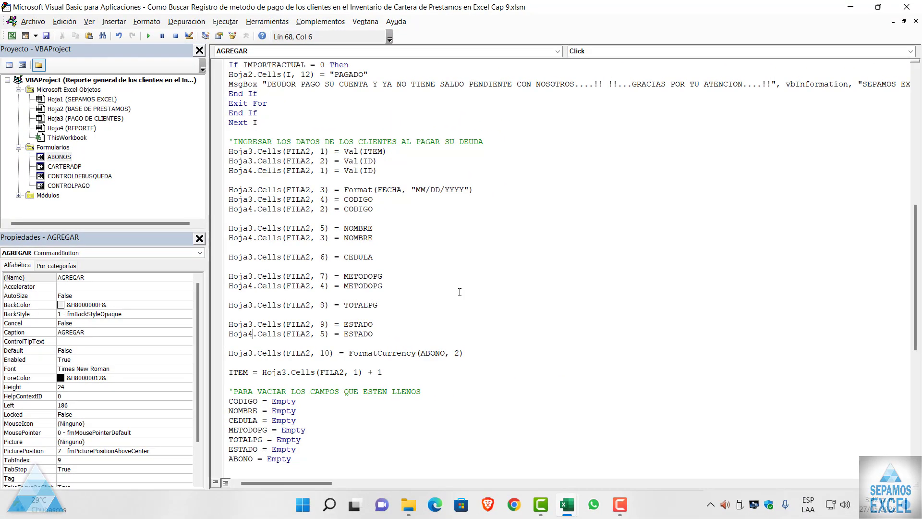
# Review the AGREGAR_Click code once more, then minimize the VBA editor back to Excel
pyautogui.scroll(9, 459, 292)
pyautogui.scroll(4, 460, 292)
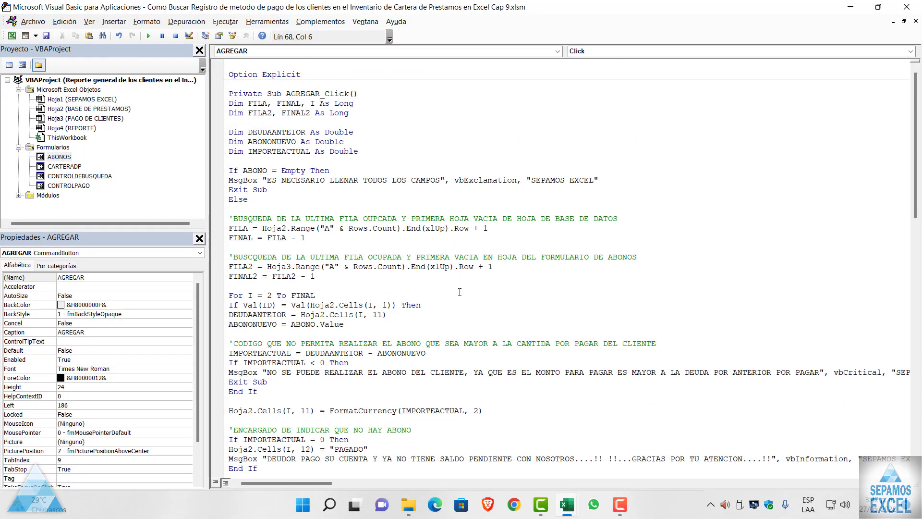
pyautogui.click(8, 39)
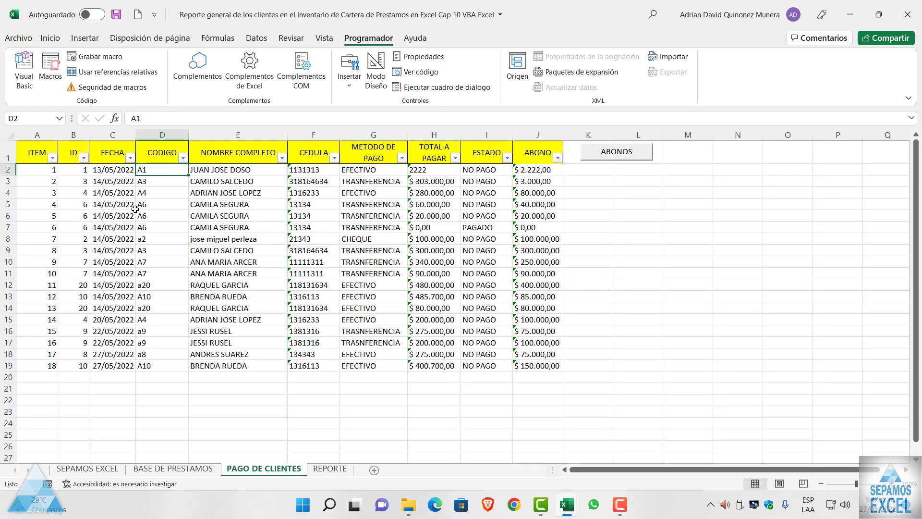
pyautogui.click(25, 76)
pyautogui.scroll(-5, 293, 311)
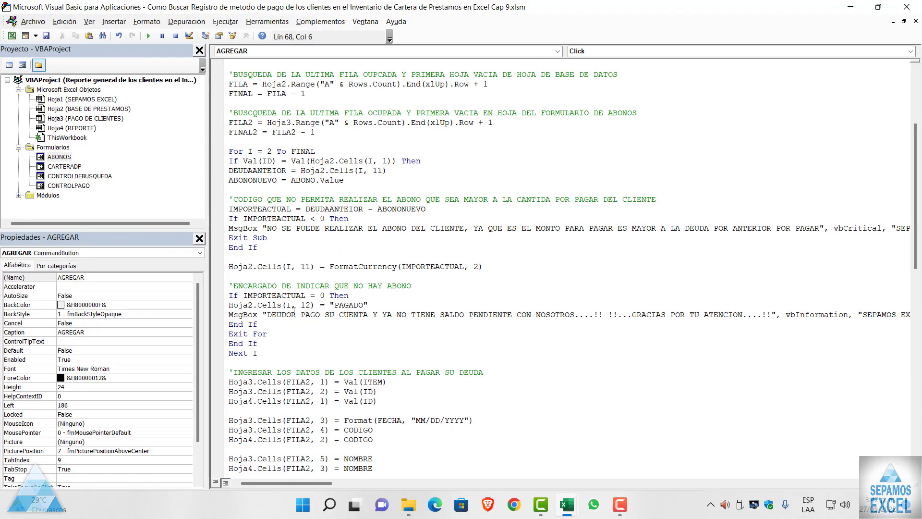
pyautogui.scroll(-2, 293, 312)
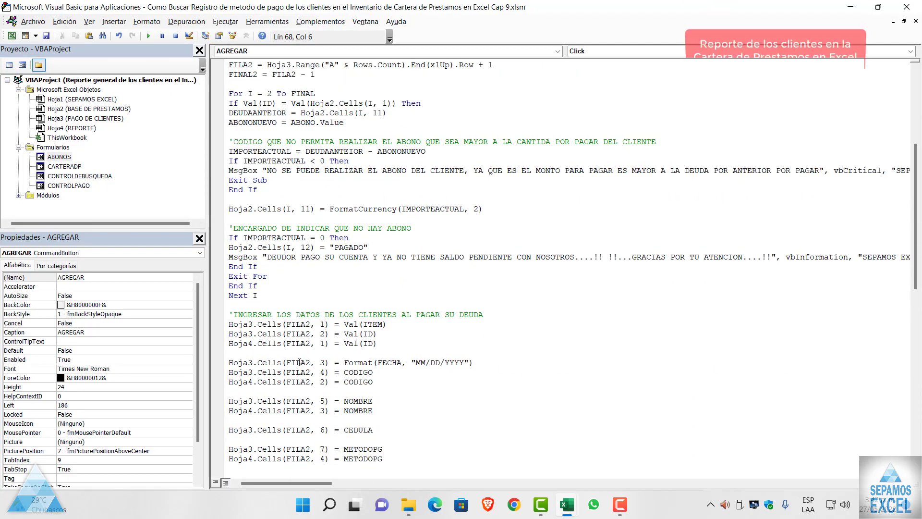
pyautogui.scroll(-2, 297, 339)
pyautogui.scroll(-1, 300, 372)
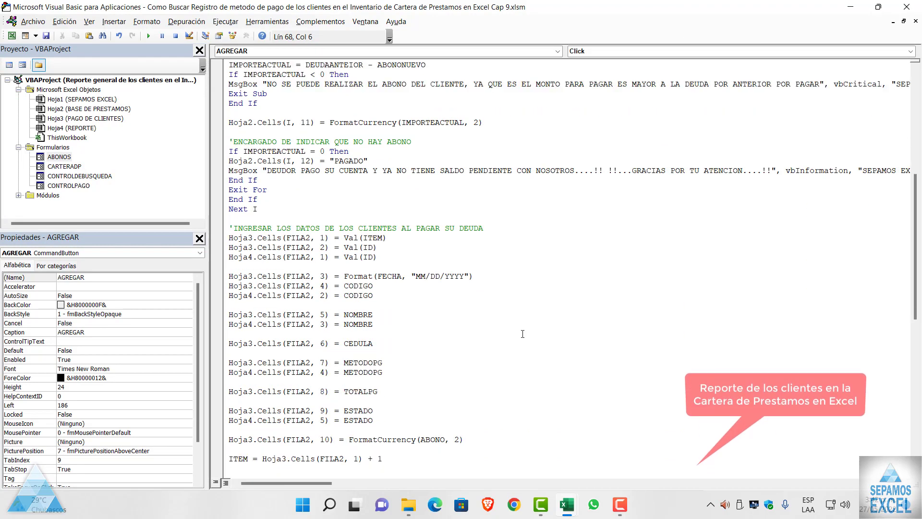
pyautogui.click(852, 11)
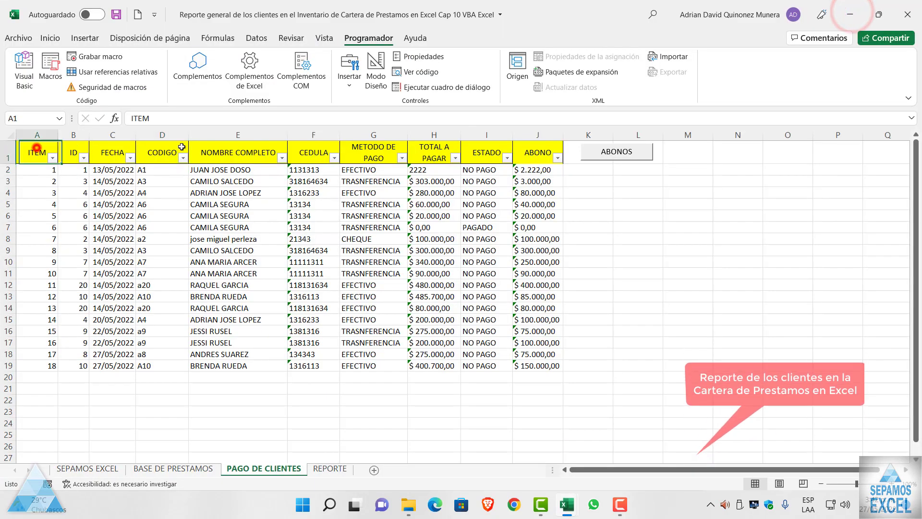
# Copy the PAGO DE CLIENTES header row A1:J1 into cell A1 of REPORTE
pyautogui.moveTo(37, 152); pyautogui.dragTo(544, 148)
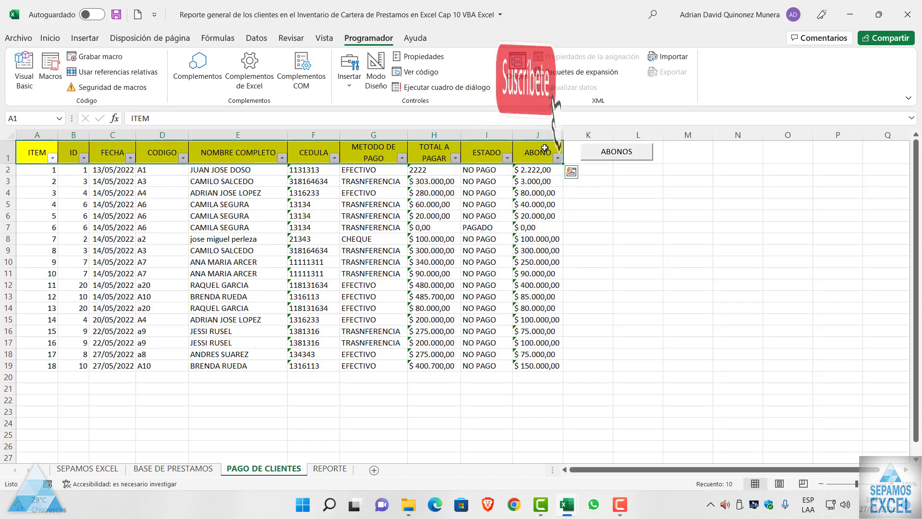
pyautogui.hotkey('ctrl', 'c')
pyautogui.click(329, 469)
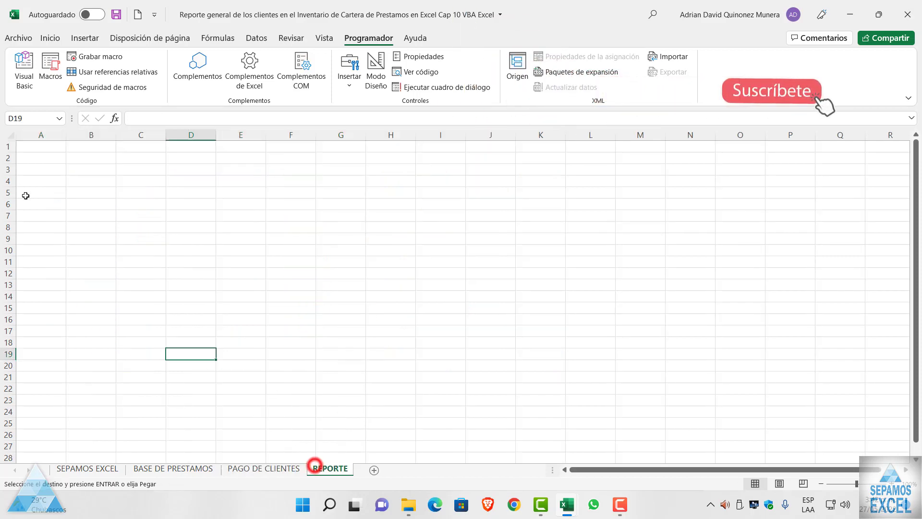
pyautogui.click(26, 146)
pyautogui.hotkey('ctrl', 'v')
pyautogui.click(122, 218)
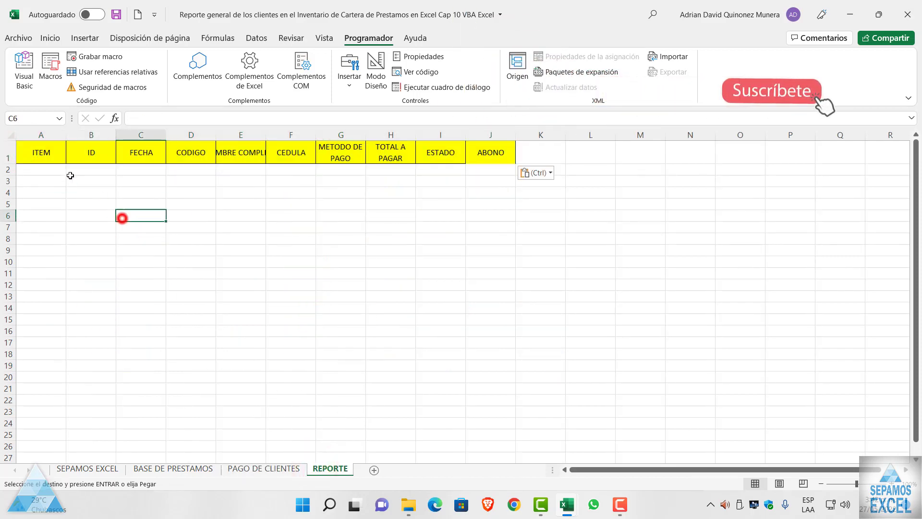
# Delete the ITEM and FECHA columns and widen column C to fit NOMBRE COMPLETO
pyautogui.click(39, 135)
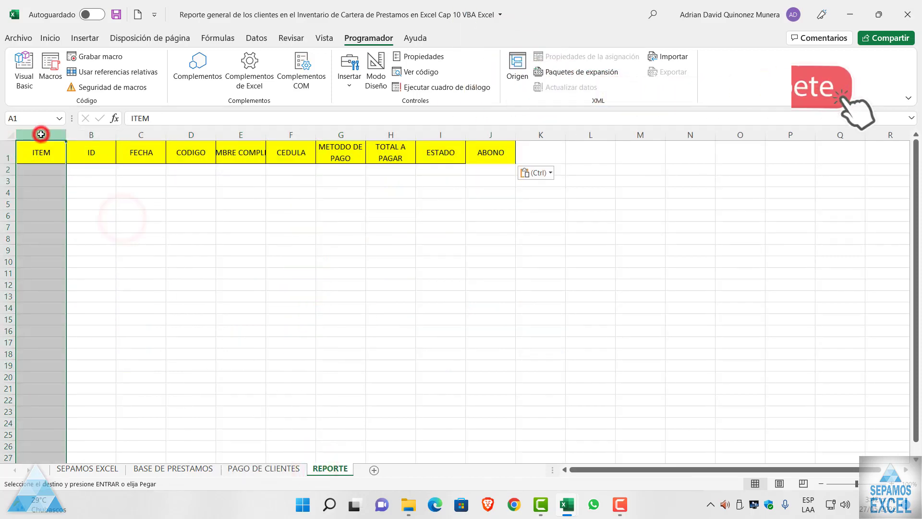
pyautogui.click(56, 38)
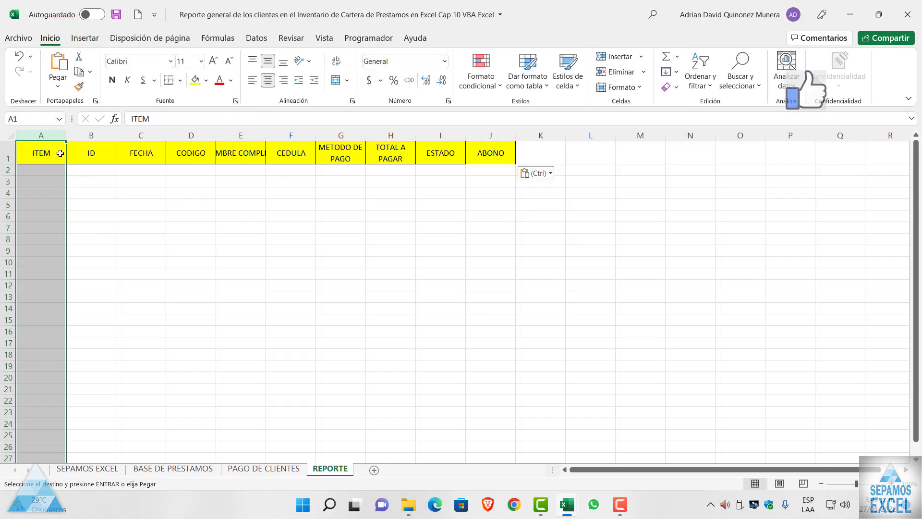
pyautogui.rightClick(42, 134)
pyautogui.click(69, 256)
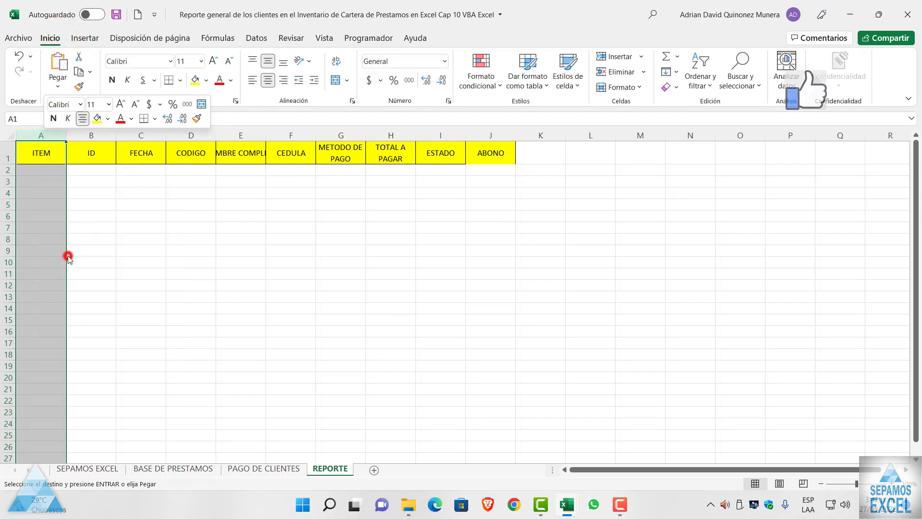
pyautogui.click(137, 236)
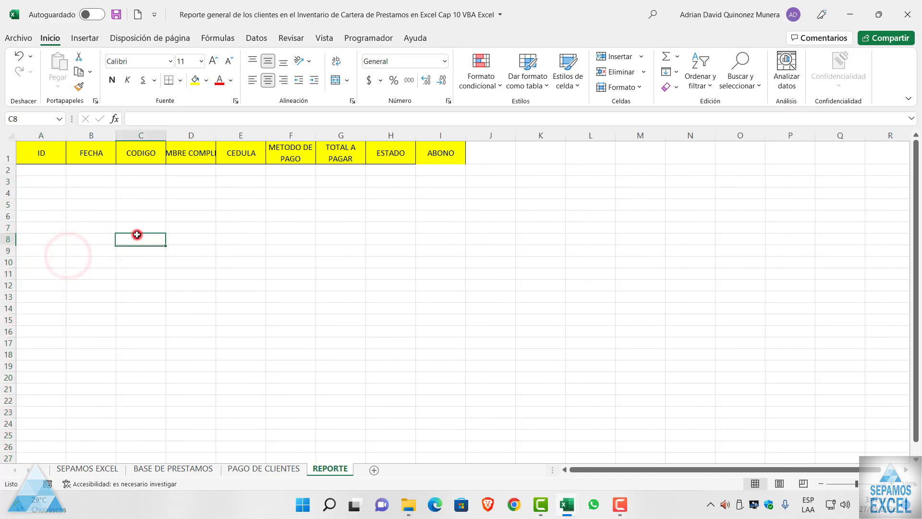
pyautogui.click(85, 136)
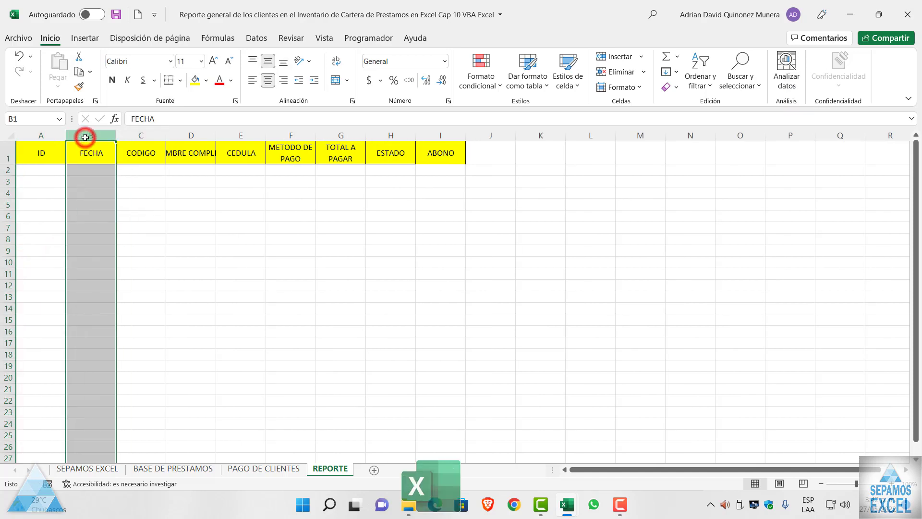
pyautogui.click(604, 76)
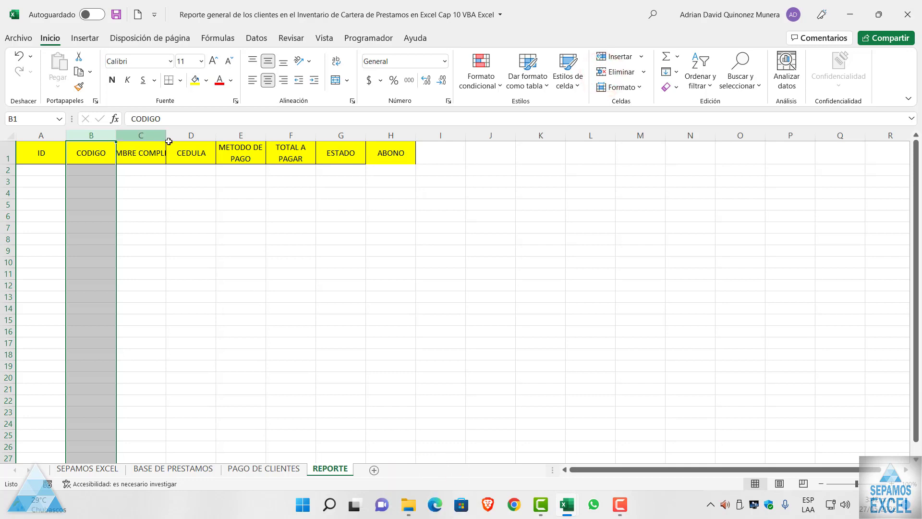
pyautogui.doubleClick(164, 137)
# Delete the CEDULA and ABONO columns, leaving headers ID through ESTADO in A1:F1
pyautogui.click(212, 136)
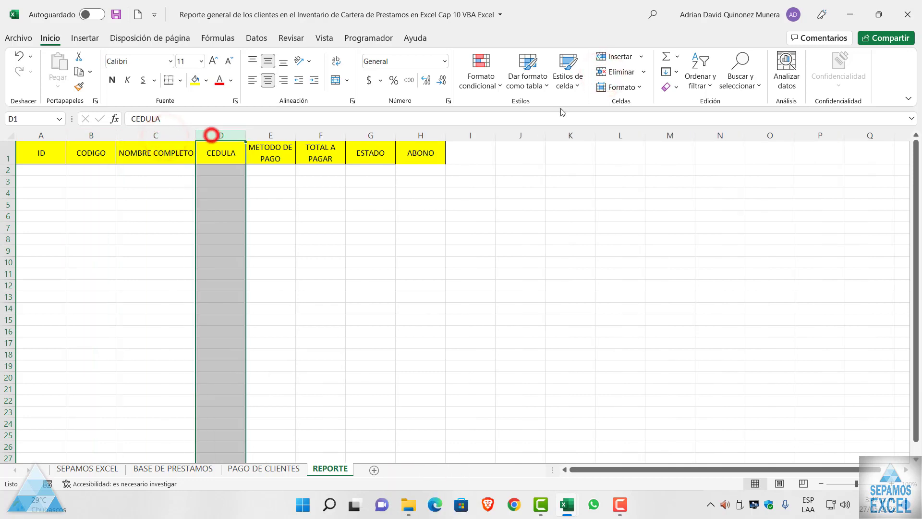
pyautogui.click(610, 72)
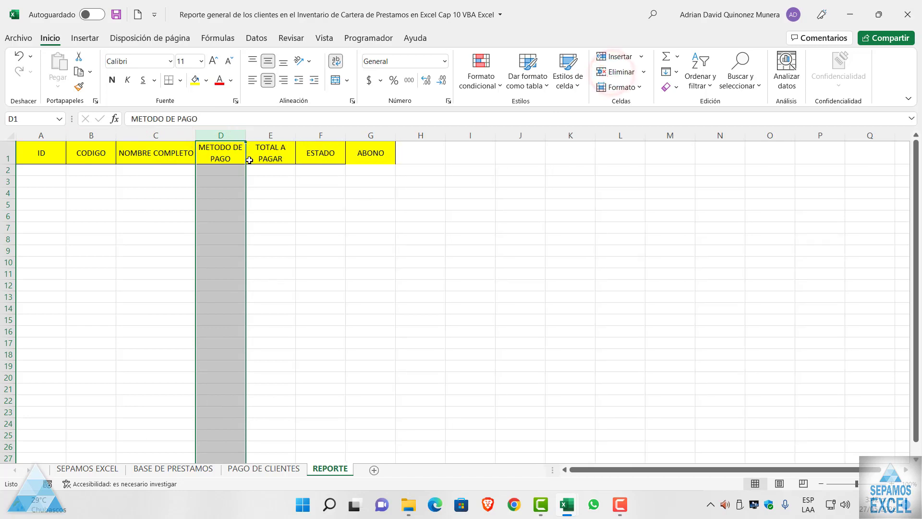
pyautogui.click(295, 190)
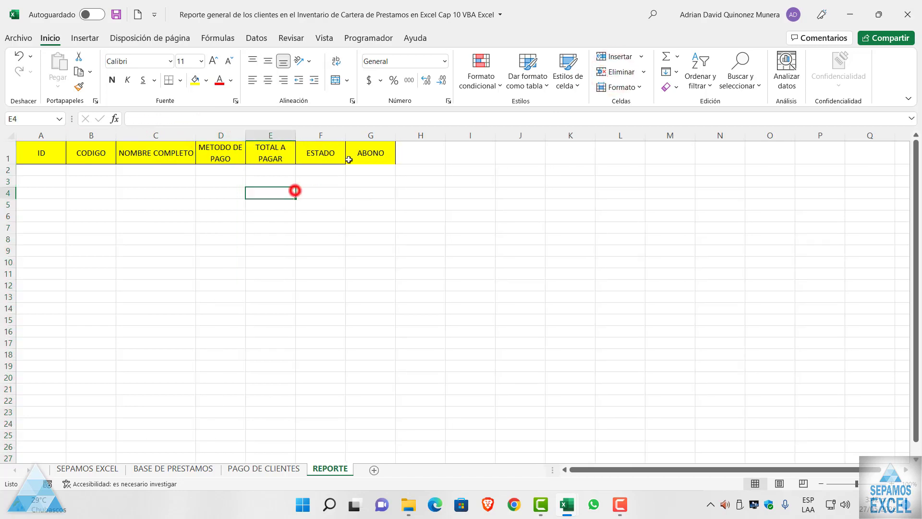
pyautogui.click(364, 135)
pyautogui.click(620, 72)
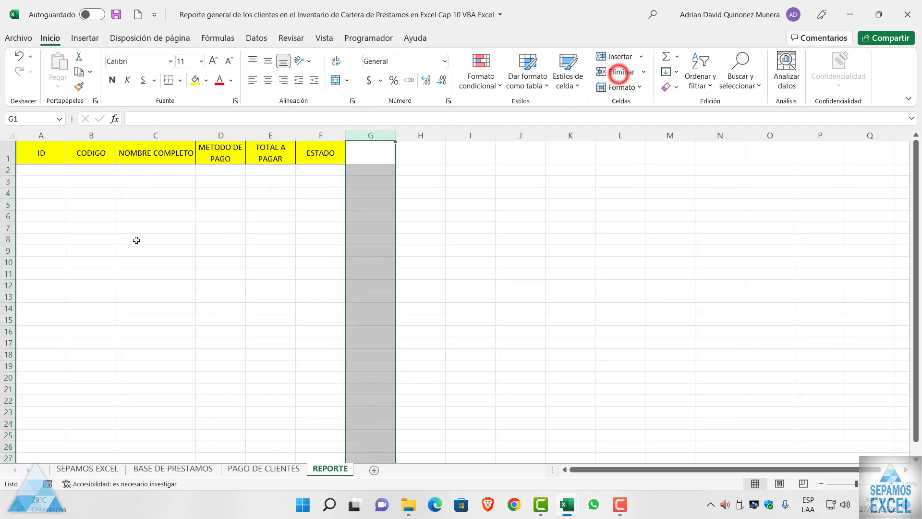
pyautogui.moveTo(40, 153); pyautogui.dragTo(311, 161)
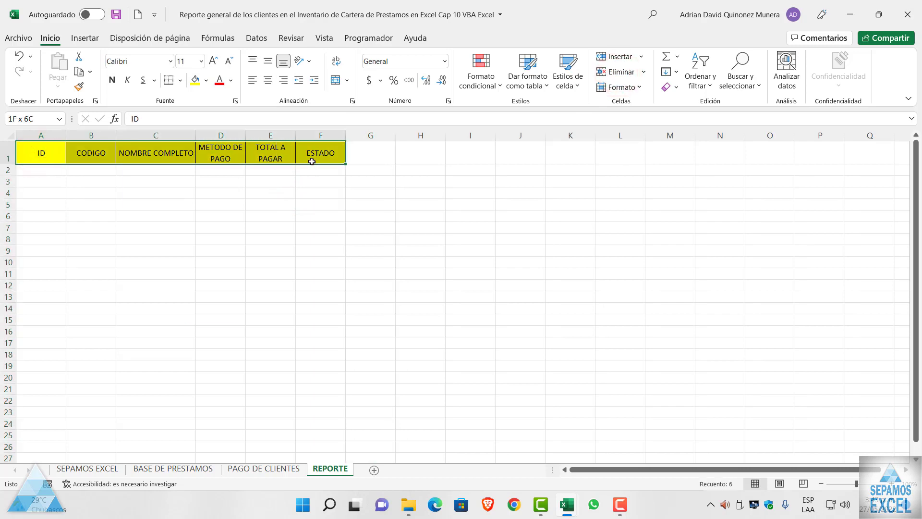
pyautogui.click(224, 228)
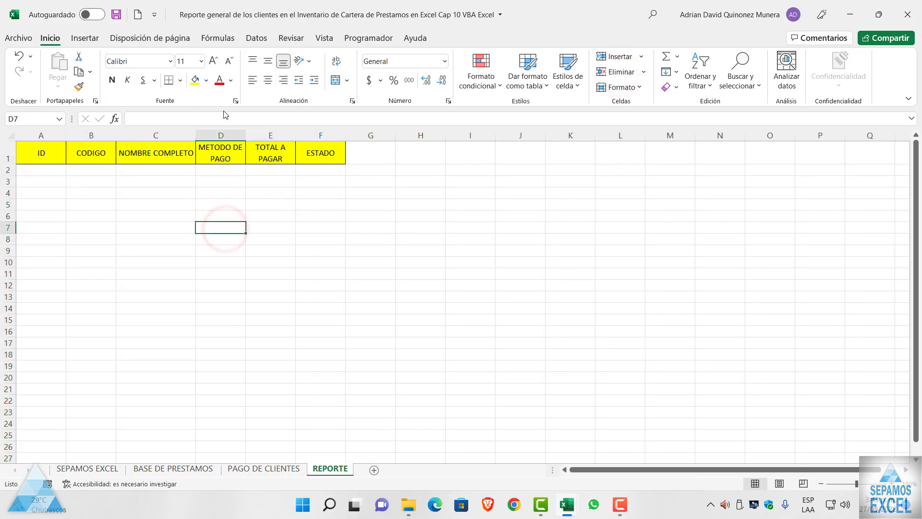
pyautogui.click(354, 38)
# Scroll through the AGREGAR_Click Hoja4 lines in the VBA editor, then minimize it to REPORTE
pyautogui.click(23, 74)
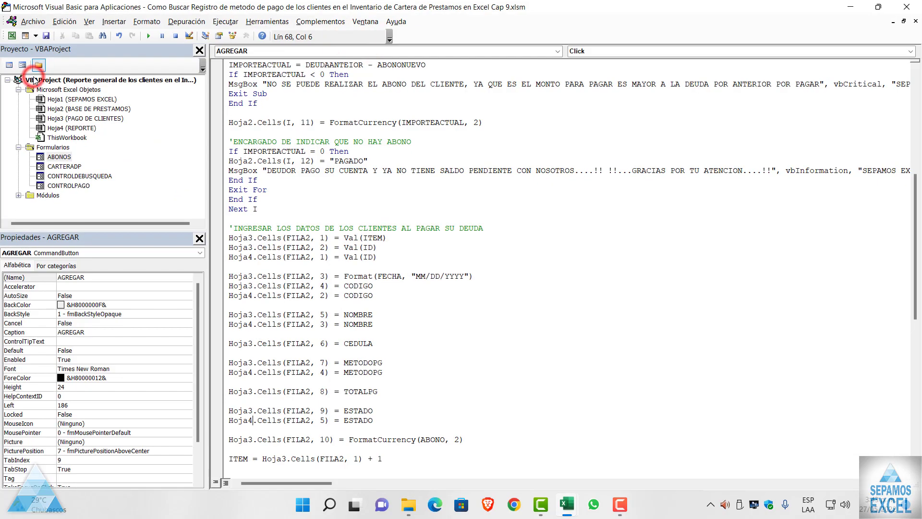
pyautogui.scroll(-2, 298, 355)
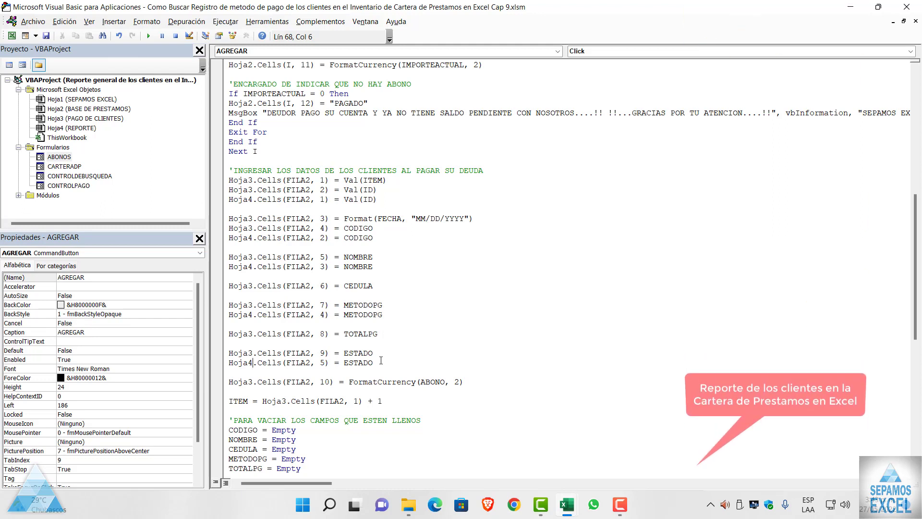
pyautogui.scroll(1, 380, 361)
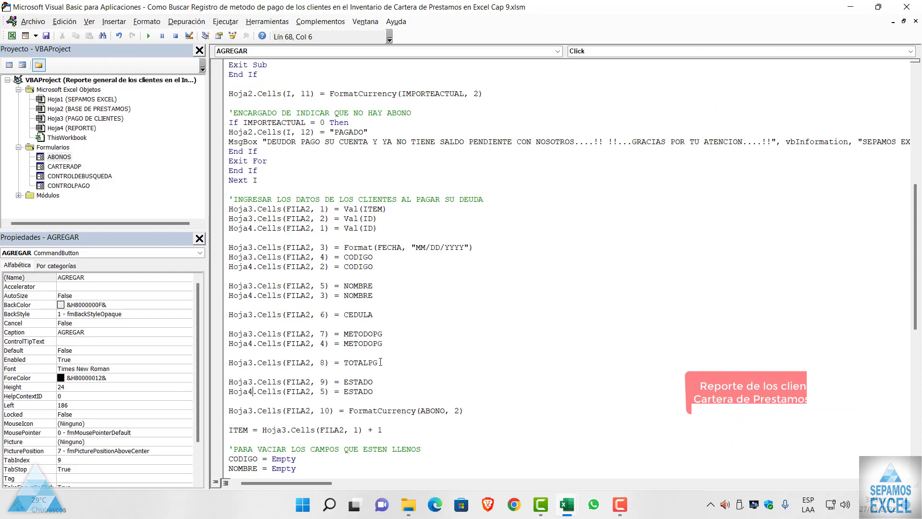
pyautogui.click(850, 7)
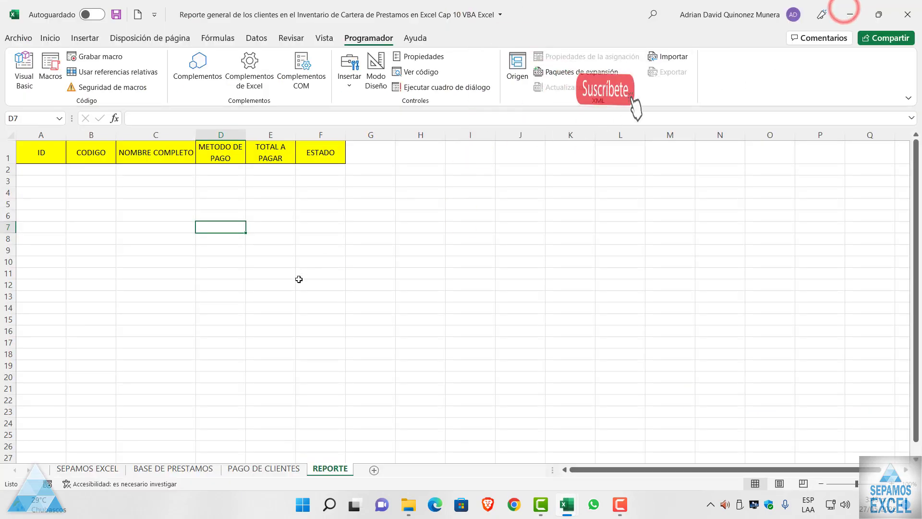
# Open the ABONOS payment form on PAGO DE CLIENTES and move it to the upper right
pyautogui.click(236, 469)
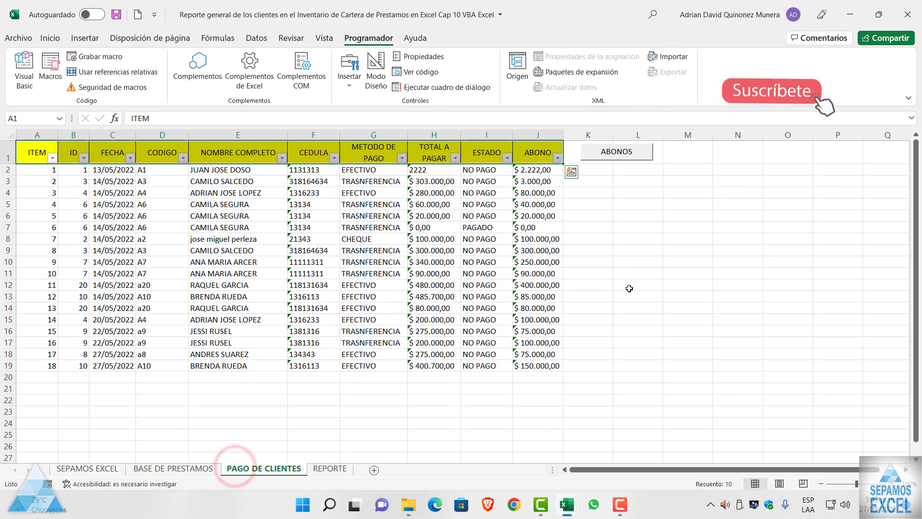
pyautogui.click(647, 256)
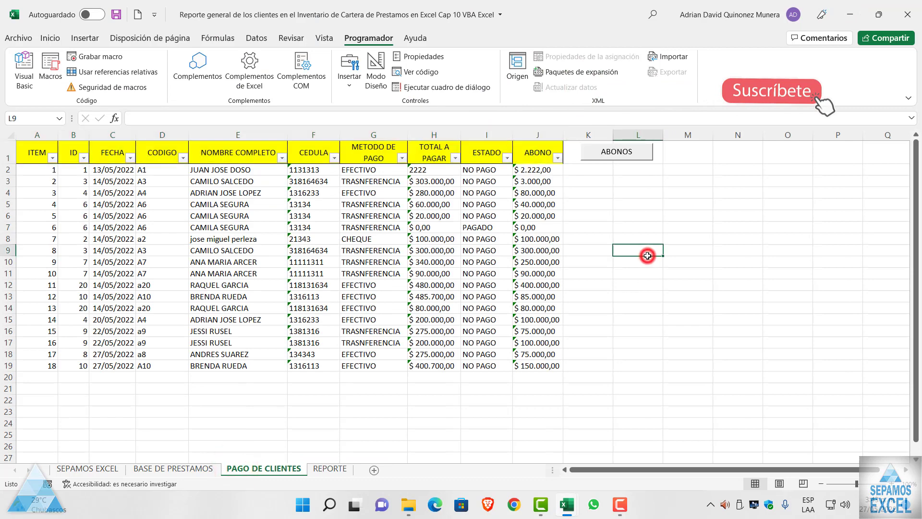
pyautogui.click(635, 158)
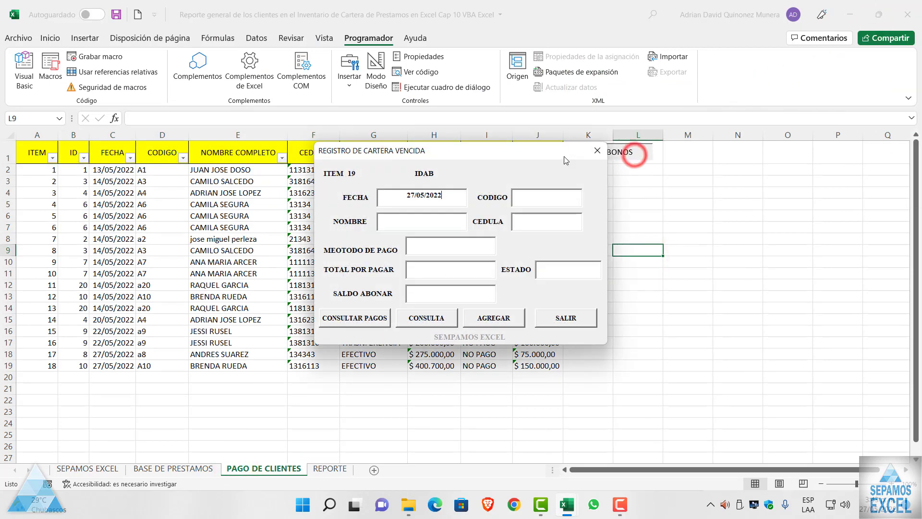
pyautogui.moveTo(552, 146); pyautogui.dragTo(663, 95)
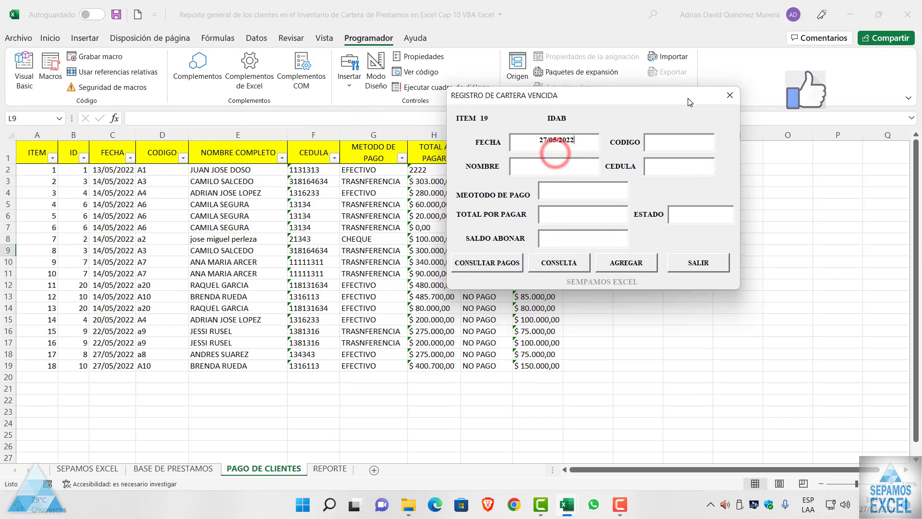
# Search BUSQUEDA for NO PAGO clients and load client A4's record into the payment form
pyautogui.click(569, 262)
pyautogui.click(609, 146)
pyautogui.write('M')
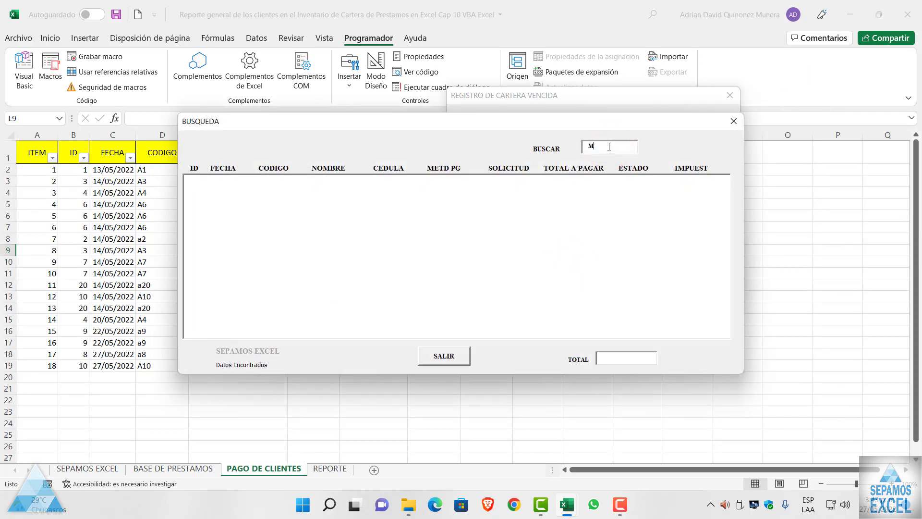
pyautogui.press('BackSpace')
pyautogui.write('NO PAGO')
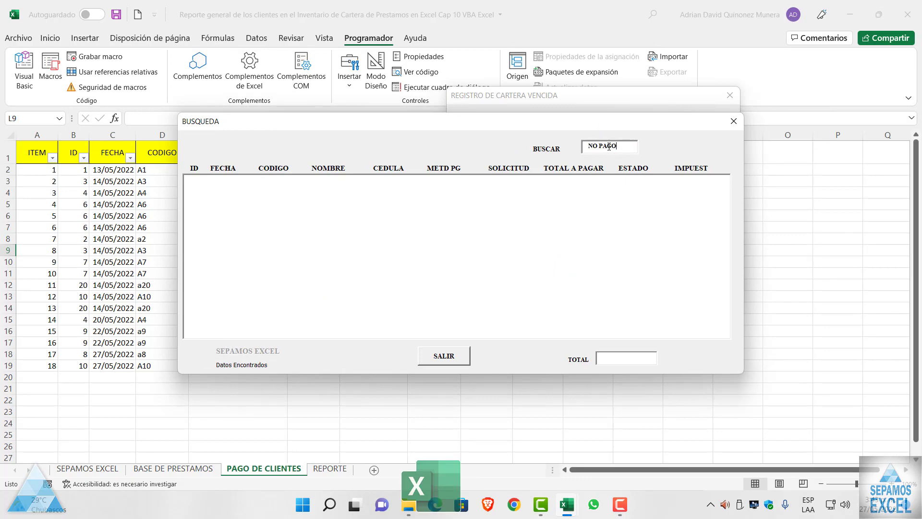
pyautogui.press('Return')
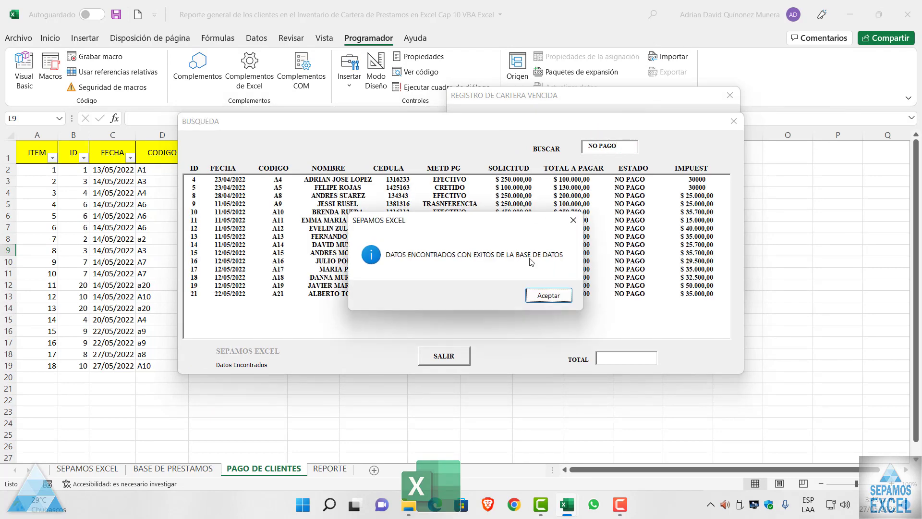
pyautogui.click(546, 295)
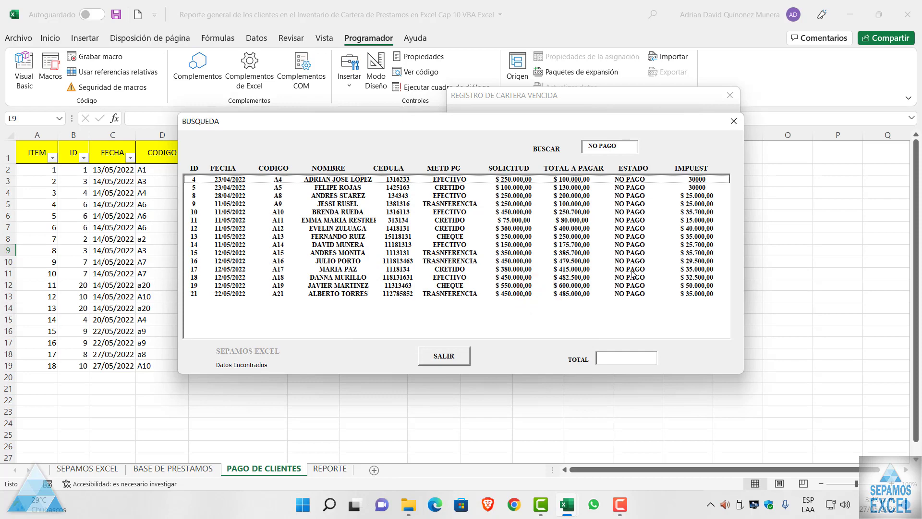
pyautogui.doubleClick(560, 179)
# Register client A4's payment as row 20 with AGREGAR, confirm it, and close the form
pyautogui.click(582, 236)
pyautogui.write('80000')
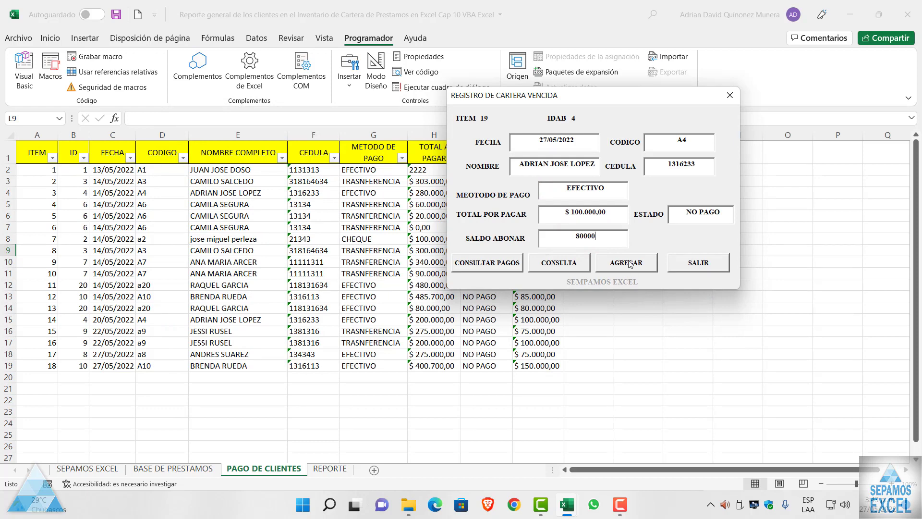
pyautogui.click(627, 263)
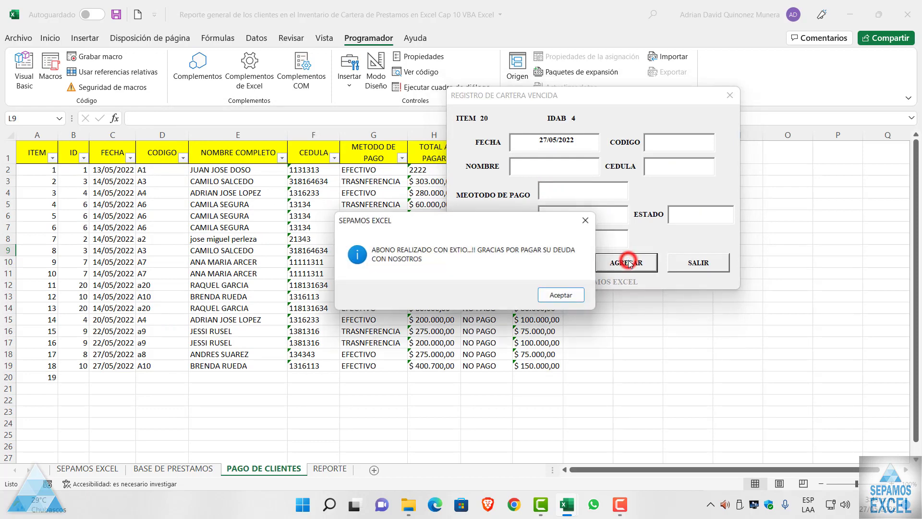
pyautogui.click(565, 296)
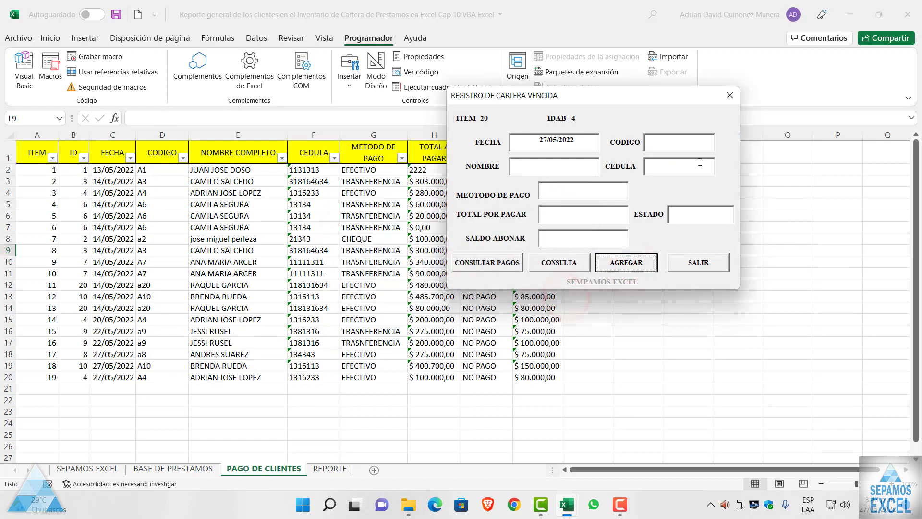
pyautogui.click(729, 96)
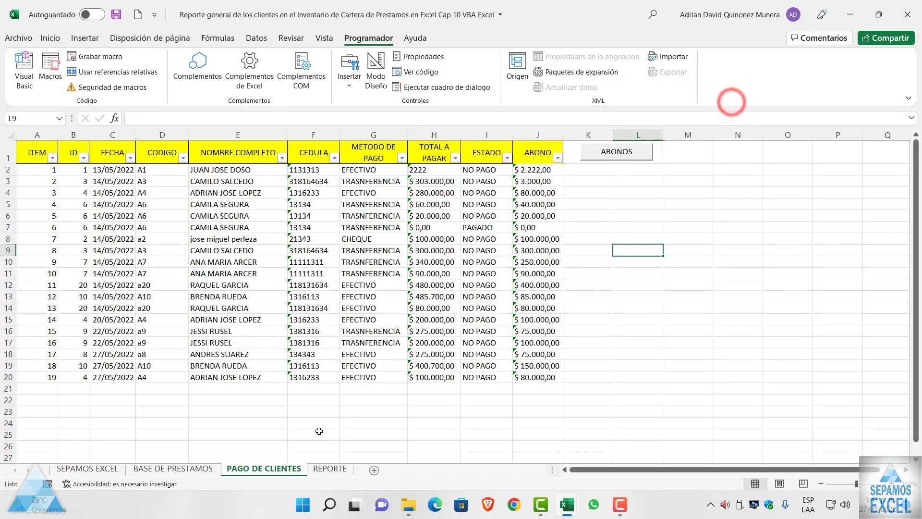
# Inspect client A4's REPORTE row 20, including TOTAL A PAGAR in E20, then reopen the VBA editor
pyautogui.click(330, 468)
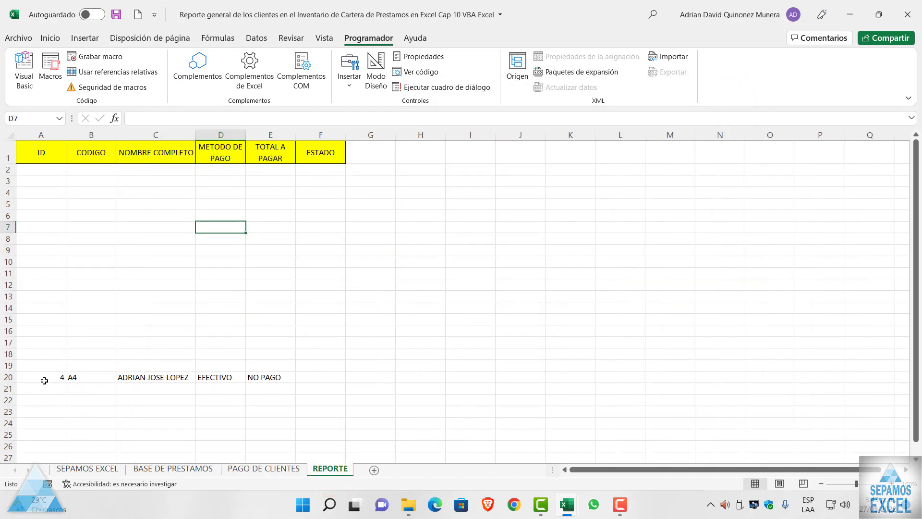
pyautogui.moveTo(45, 381)
pyautogui.mouseDown()
pyautogui.moveTo(317, 377)
pyautogui.moveTo(346, 358)
pyautogui.mouseUp()
pyautogui.click(346, 358)
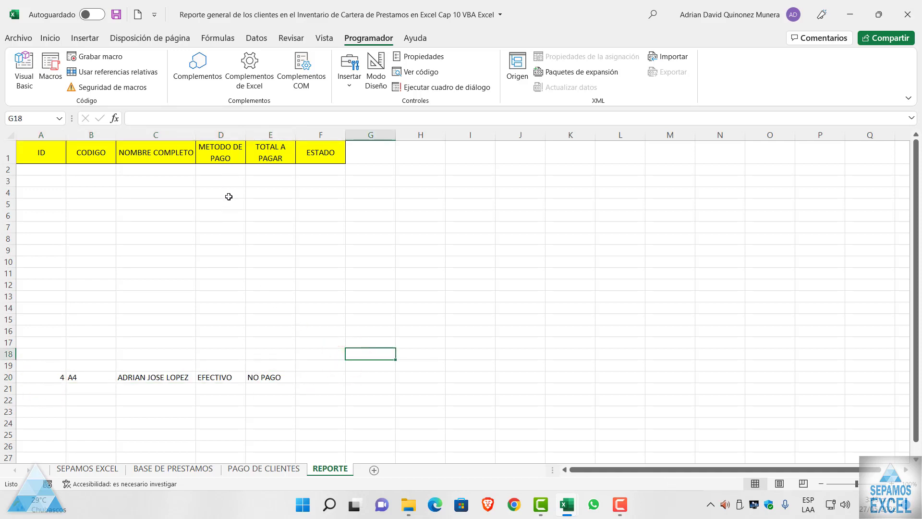
pyautogui.click(270, 375)
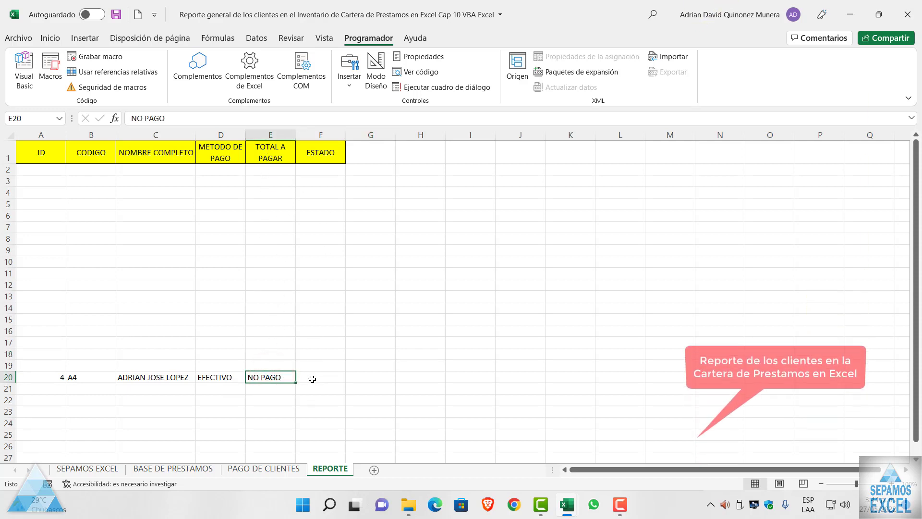
pyautogui.click(25, 89)
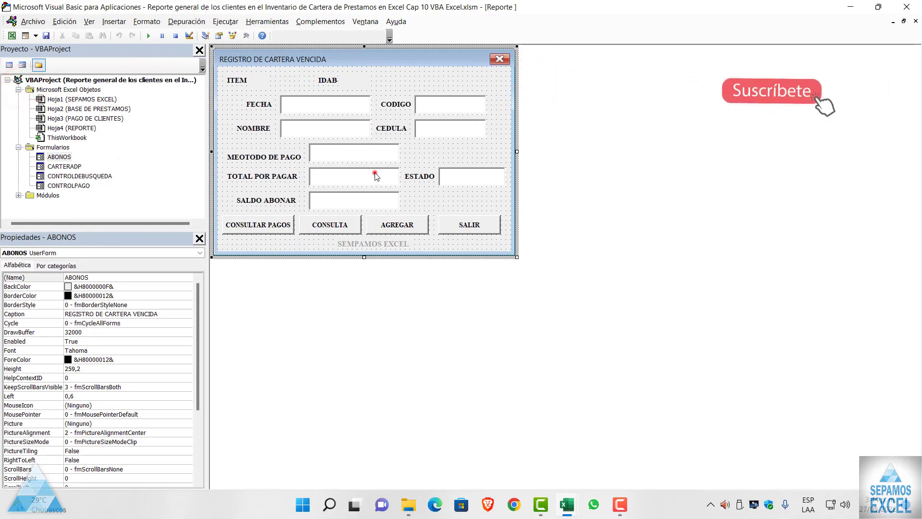
# Inspect the TOTALPG and METODOPG textbox properties in the ABONOS form designer
pyautogui.click(375, 175)
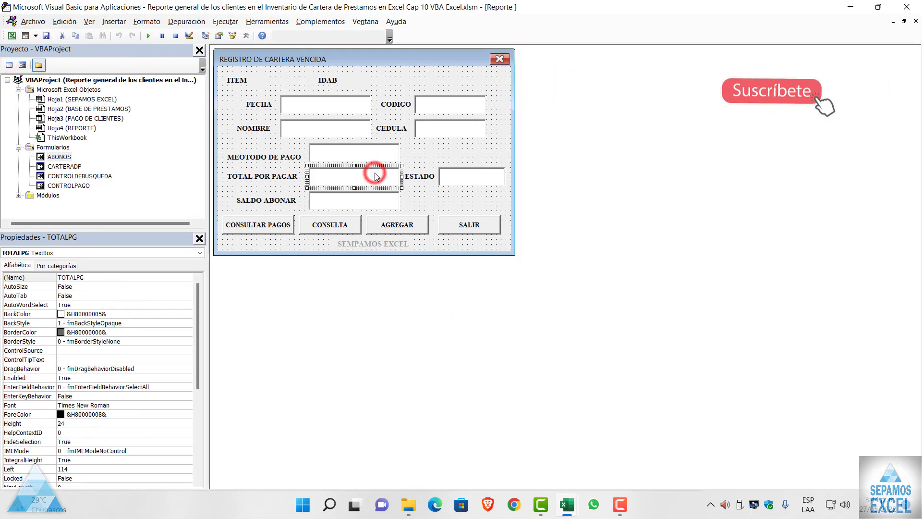
pyautogui.click(347, 154)
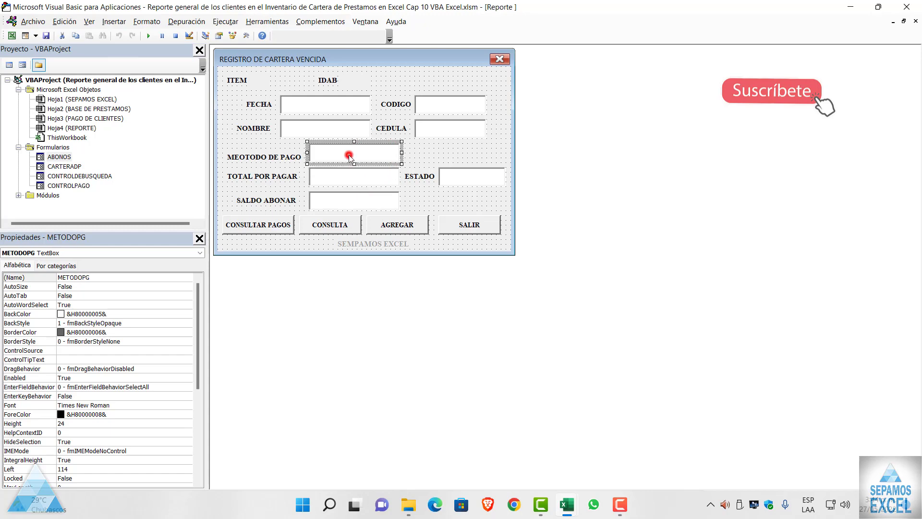
pyautogui.click(11, 35)
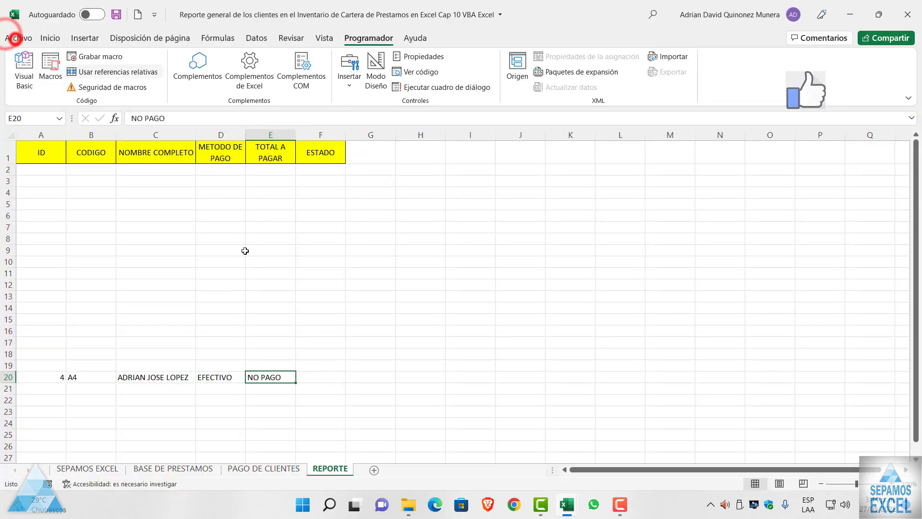
# Open ABONOS on PAGO DE CLIENTES, search 'NO' and load client A11's unpaid CRETIDO loan
pyautogui.click(236, 469)
pyautogui.click(600, 151)
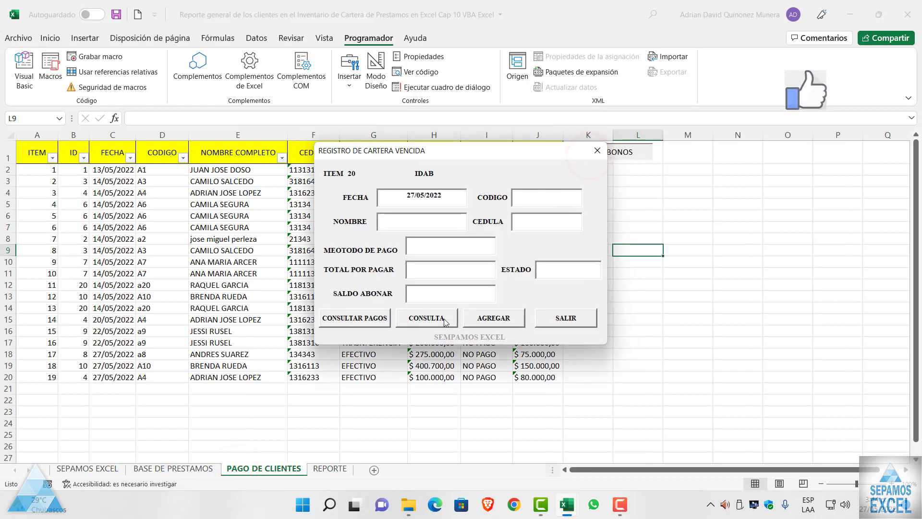
pyautogui.click(439, 318)
pyautogui.click(596, 146)
pyautogui.write('NO')
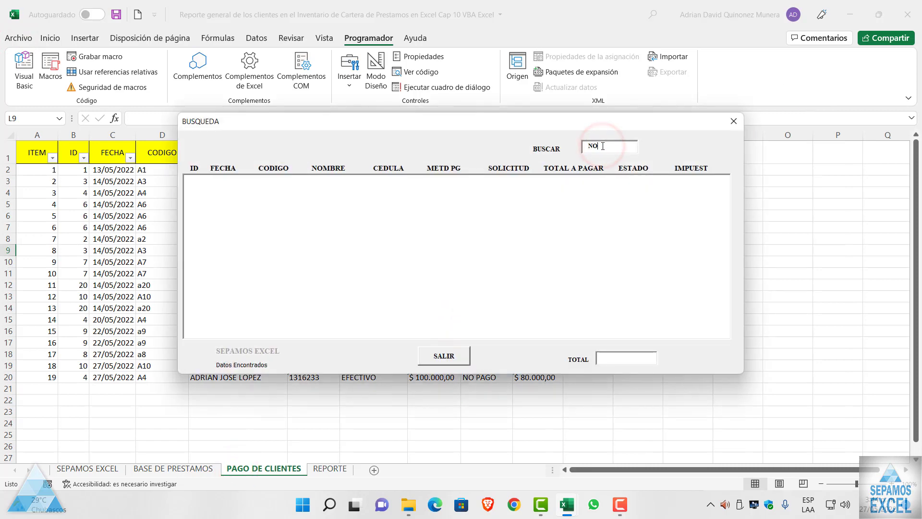
pyautogui.click(549, 296)
pyautogui.doubleClick(561, 220)
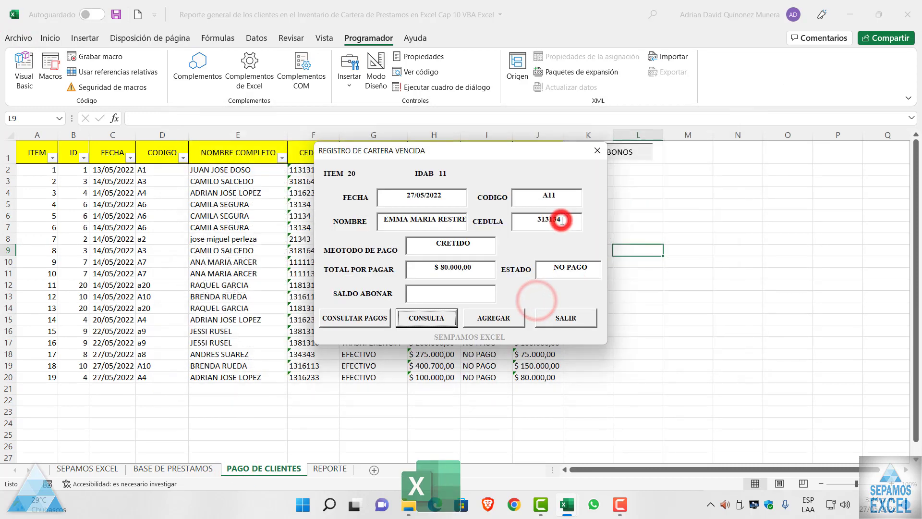
pyautogui.click(480, 269)
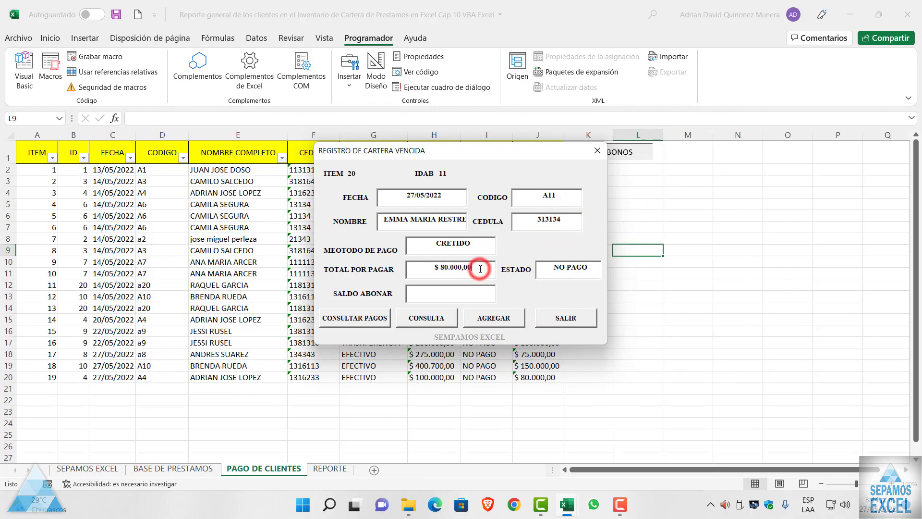
# Close the payment form and open the AGREGAR button's click code in the VBA editor
pyautogui.click(597, 150)
pyautogui.click(24, 84)
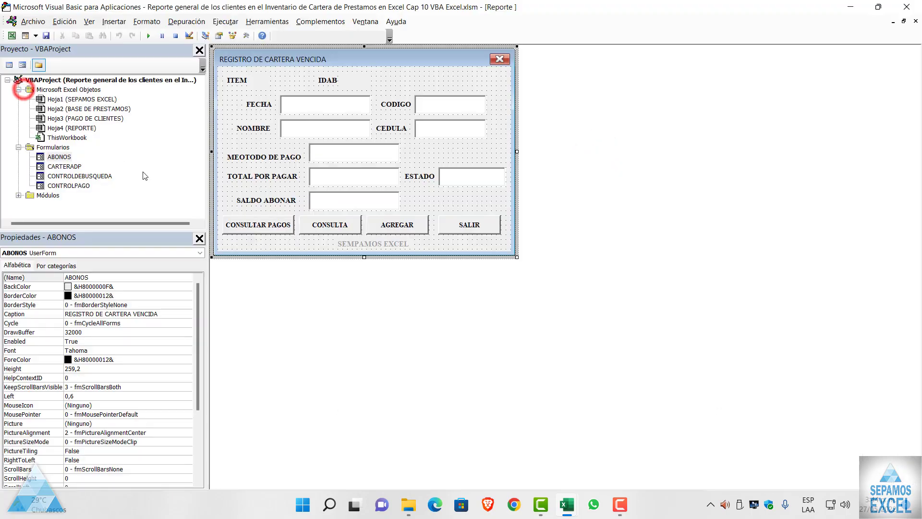
pyautogui.doubleClick(376, 220)
pyautogui.scroll(-4, 376, 250)
pyautogui.scroll(-3, 376, 269)
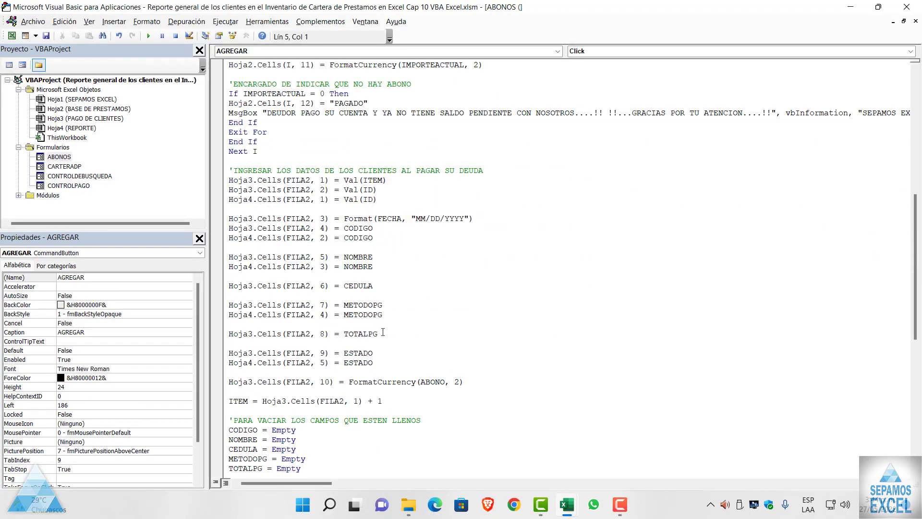
# Add a Hoja4.Cells(FILA2, 5) TOTALPG line and change the Hoja4 ESTADO column to 6
pyautogui.moveTo(339, 333); pyautogui.dragTo(226, 333)
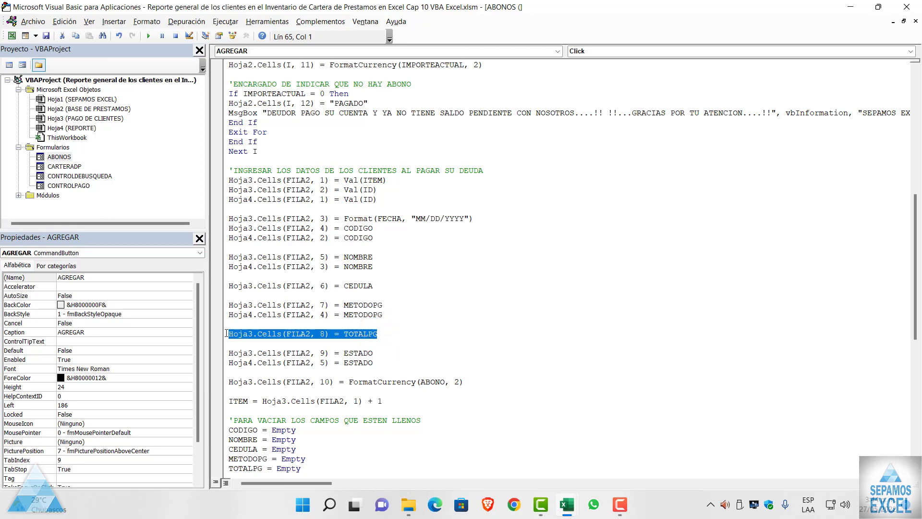
pyautogui.press('Return')
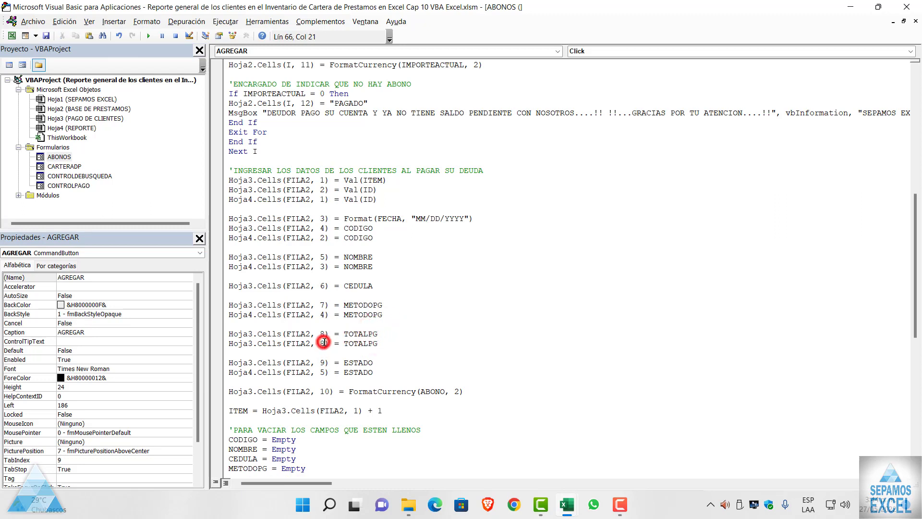
pyautogui.press('BackSpace')
pyautogui.press('BackSpace')
pyautogui.write('6')
pyautogui.click(252, 346)
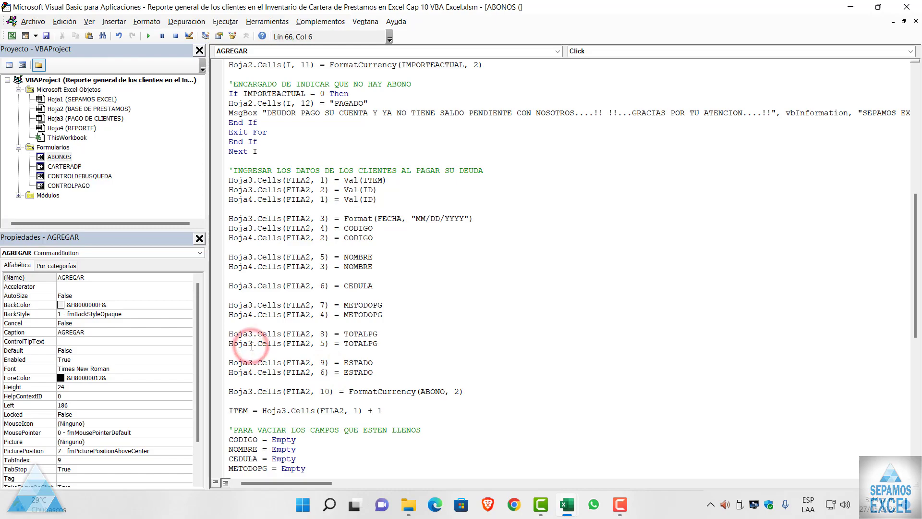
pyautogui.press('BackSpace')
pyautogui.write('4')
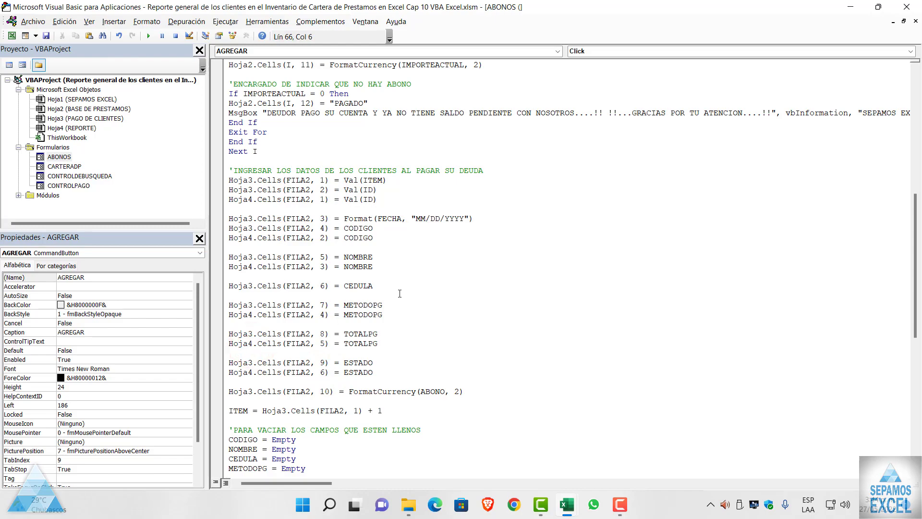
pyautogui.scroll(8, 426, 282)
pyautogui.scroll(1, 422, 336)
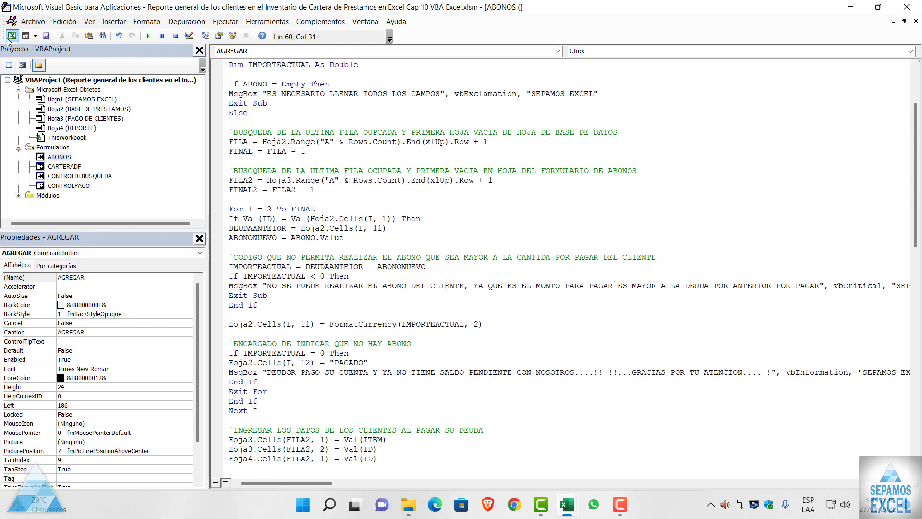
pyautogui.scroll(-5, 333, 273)
pyautogui.scroll(-4, 333, 272)
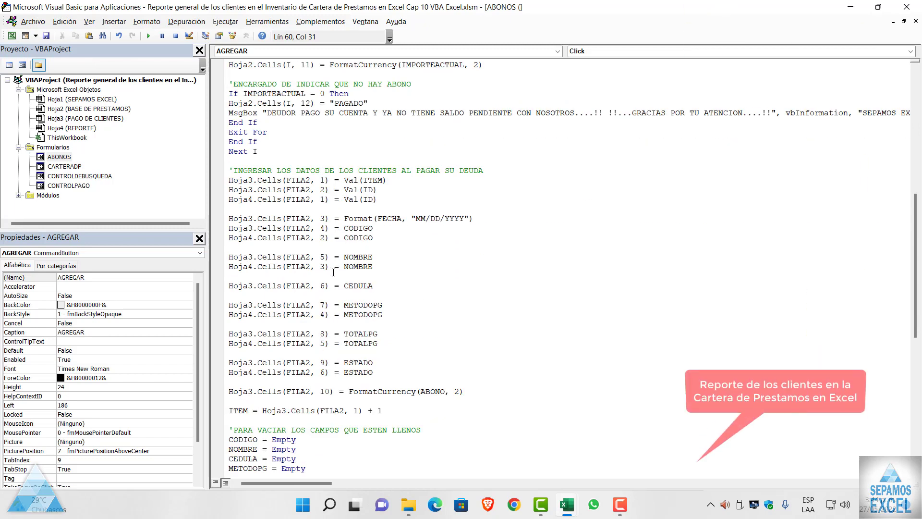
# Back in Excel, check REPORTE, then open ABONOS on PAGO DE CLIENTES and move it aside
pyautogui.click(12, 35)
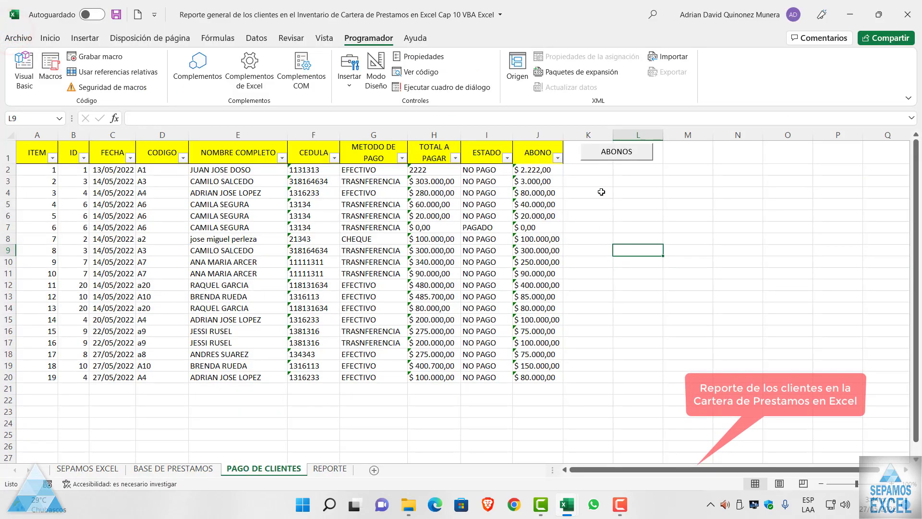
pyautogui.click(330, 467)
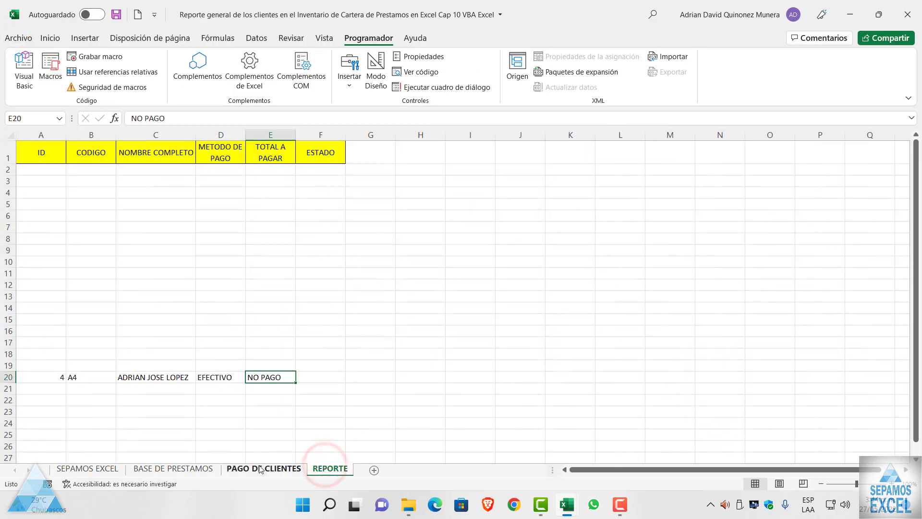
pyautogui.click(260, 466)
pyautogui.click(627, 152)
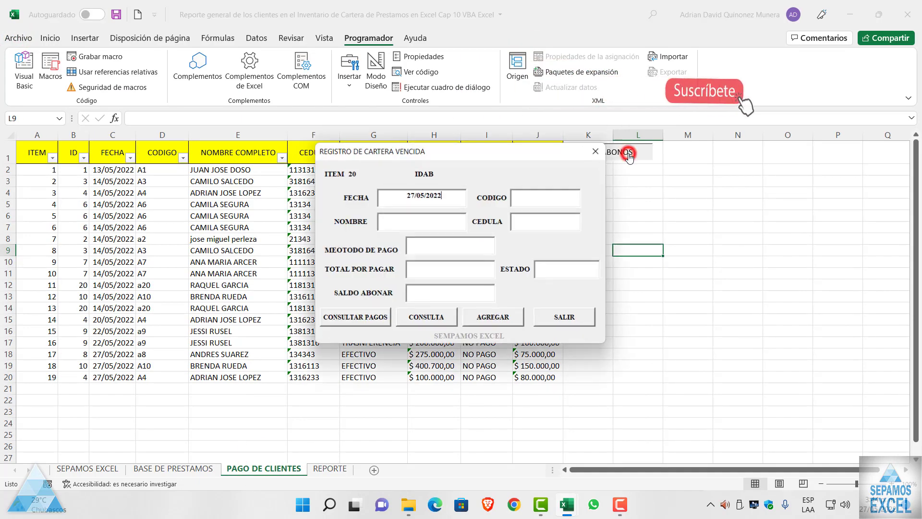
pyautogui.moveTo(511, 153); pyautogui.dragTo(745, 67)
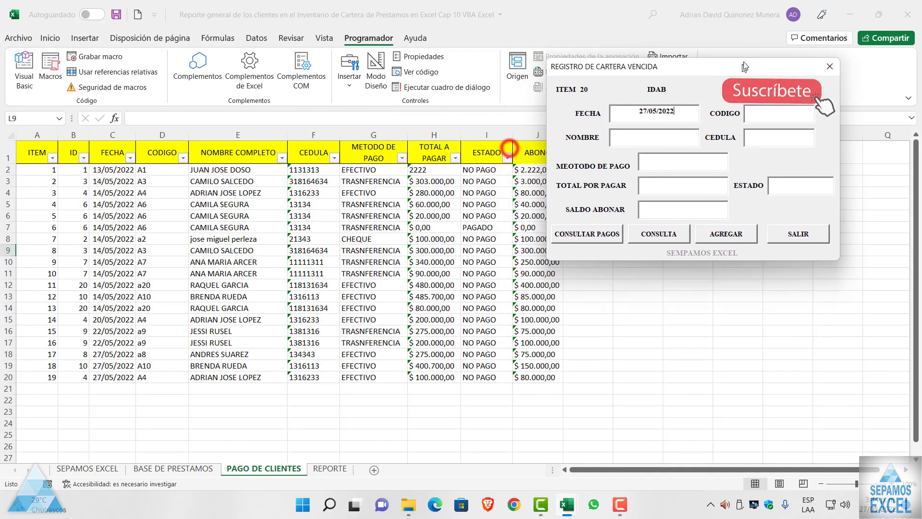
# Search BUSQUEDA for 'NO' records and load the ID 4 loan into the payment form
pyautogui.click(674, 234)
pyautogui.click(606, 150)
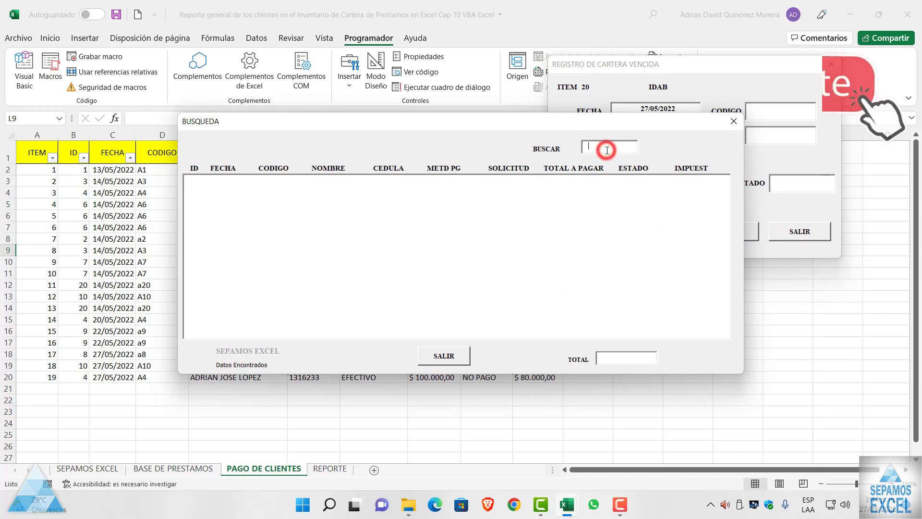
pyautogui.write('NO')
pyautogui.press('Return')
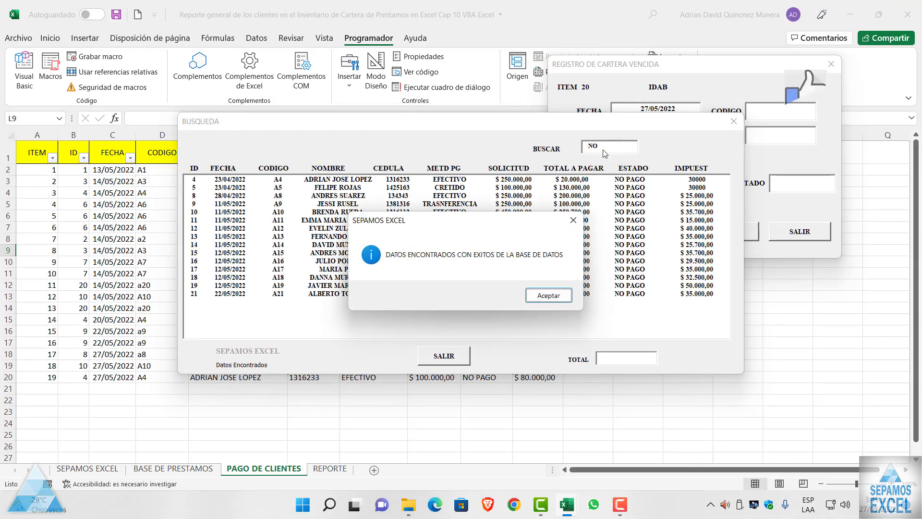
pyautogui.click(538, 295)
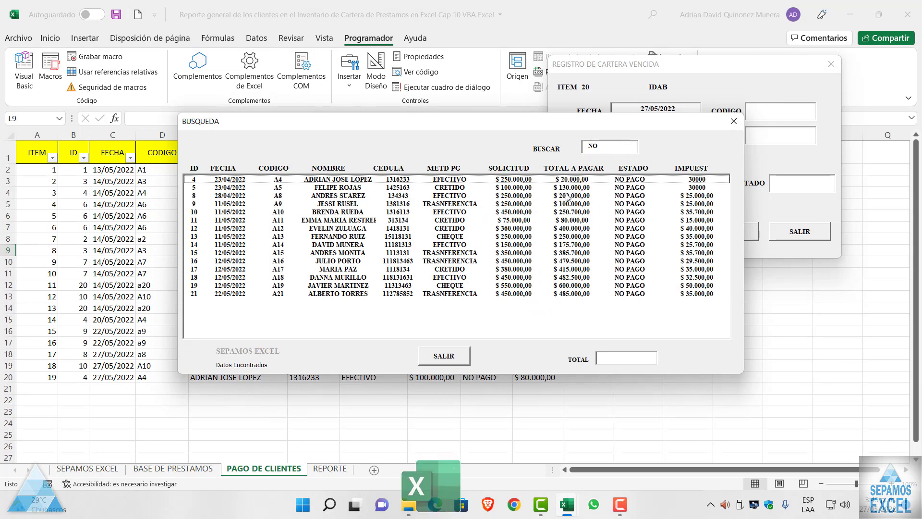
pyautogui.doubleClick(577, 181)
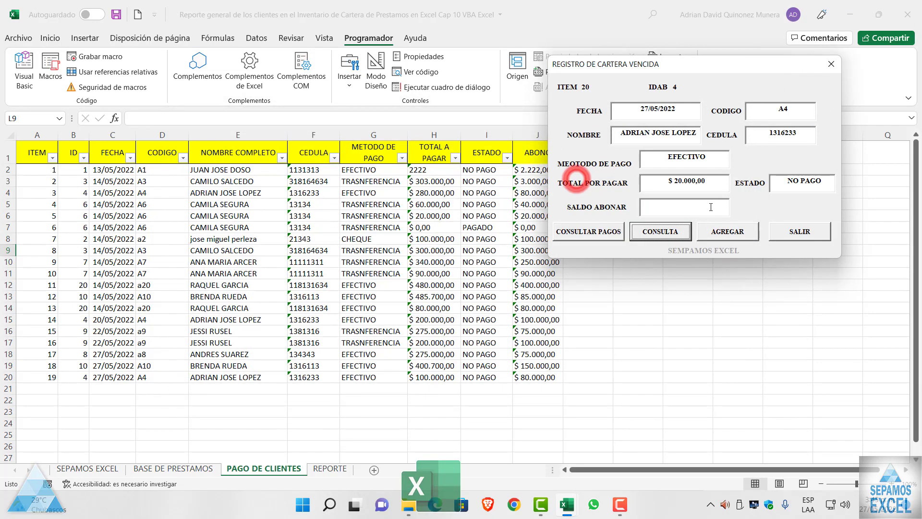
# Try registering a 30000 payment and dismiss the overpayment error
pyautogui.click(710, 207)
pyautogui.write('30000')
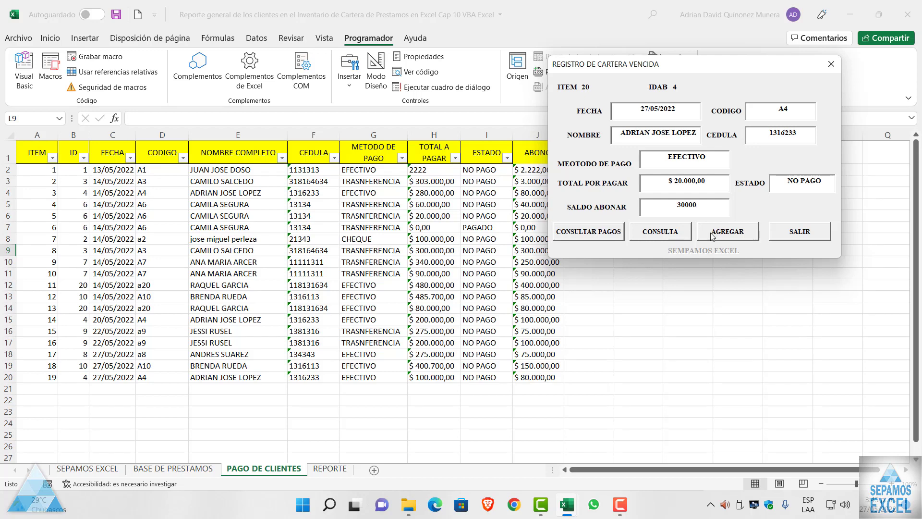
pyautogui.click(727, 232)
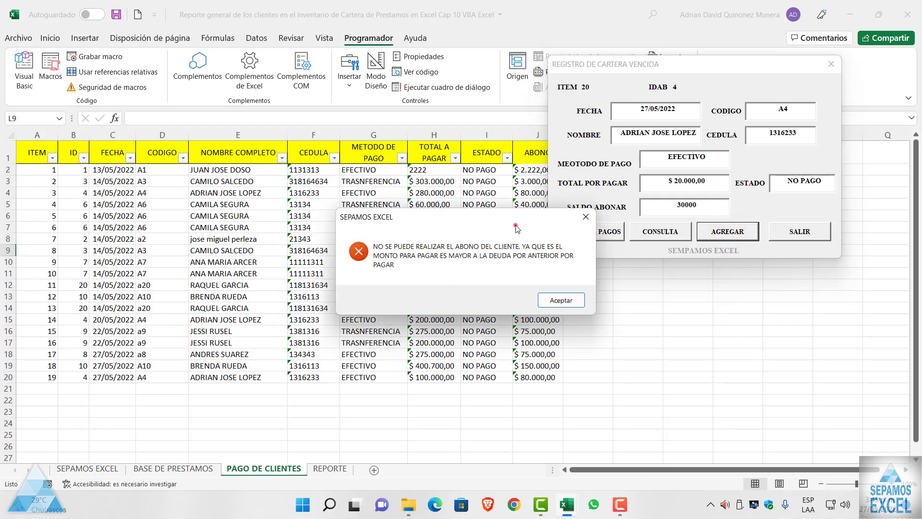
pyautogui.moveTo(517, 224)
pyautogui.mouseDown()
pyautogui.moveTo(414, 226)
pyautogui.moveTo(480, 209)
pyautogui.mouseUp()
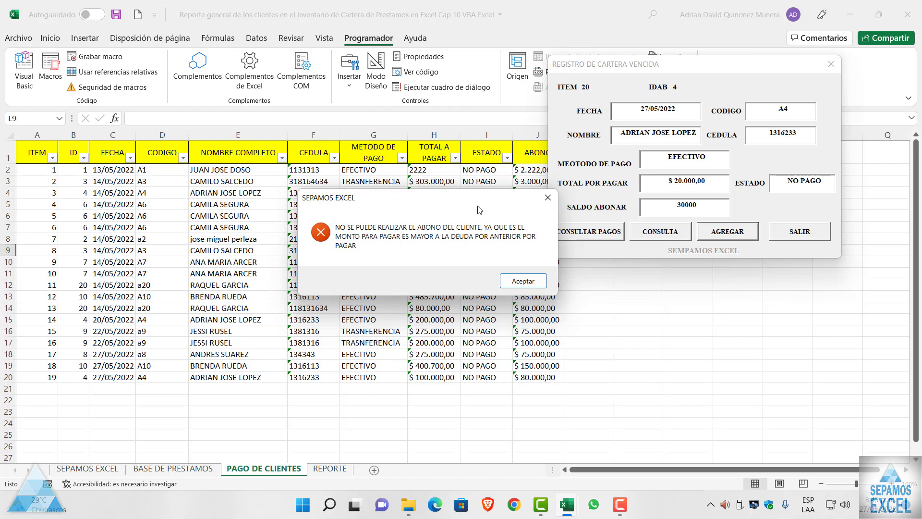
pyautogui.click(523, 281)
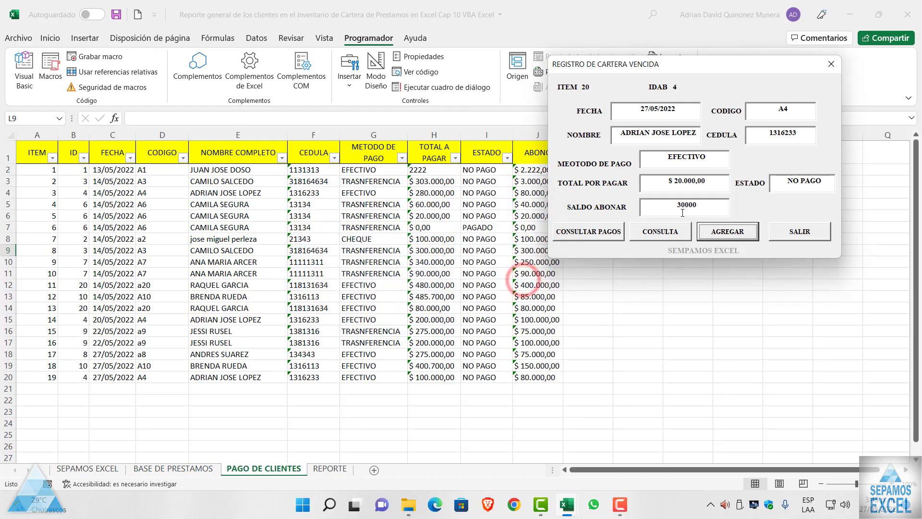
# Correct the amount to 20000, register it as fully paid, and close the form
pyautogui.click(682, 207)
pyautogui.press('BackSpace')
pyautogui.write('2')
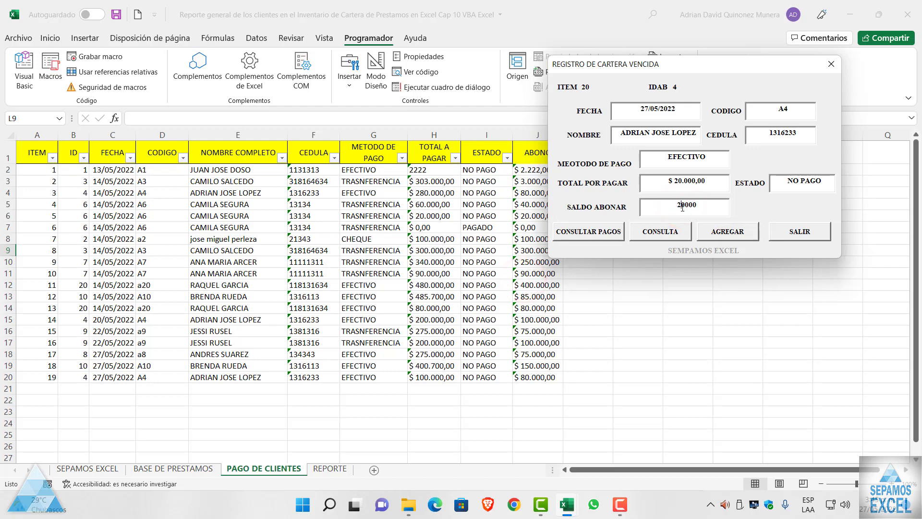
pyautogui.click(724, 233)
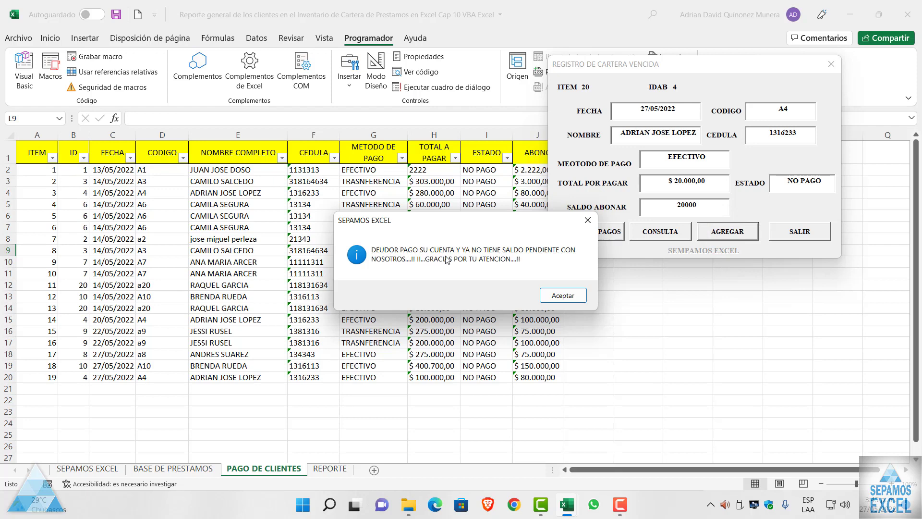
pyautogui.click(562, 295)
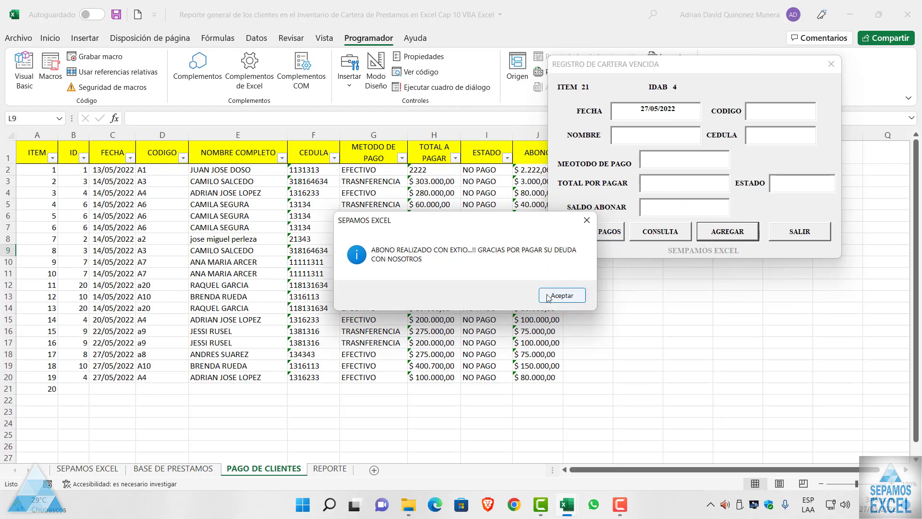
pyautogui.click(560, 295)
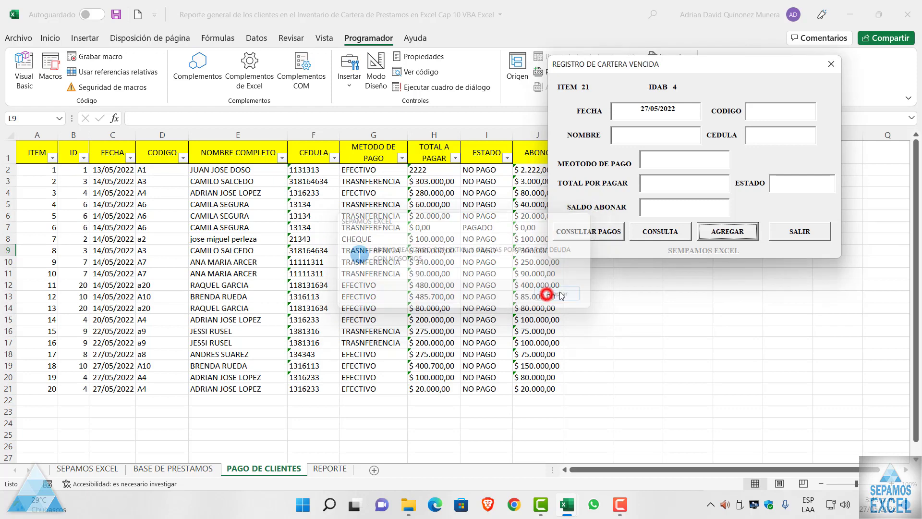
pyautogui.click(831, 65)
pyautogui.click(329, 468)
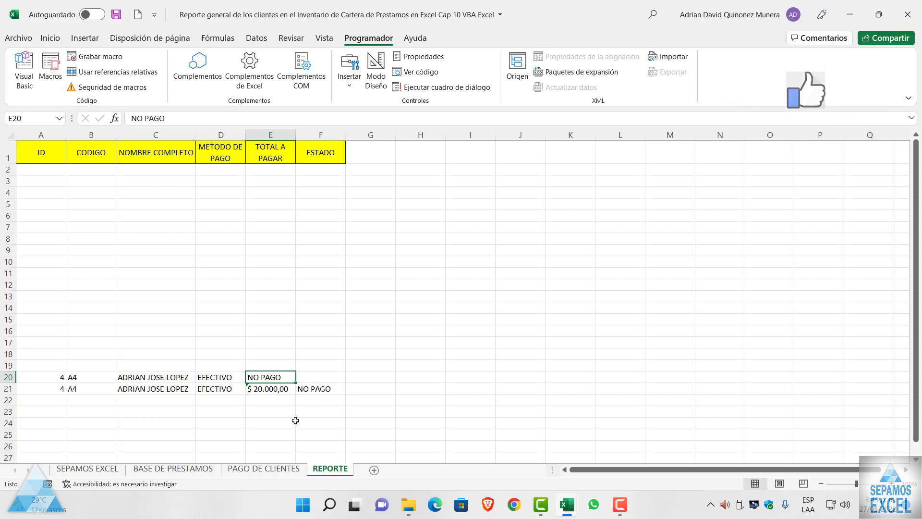
pyautogui.click(270, 470)
pyautogui.click(177, 469)
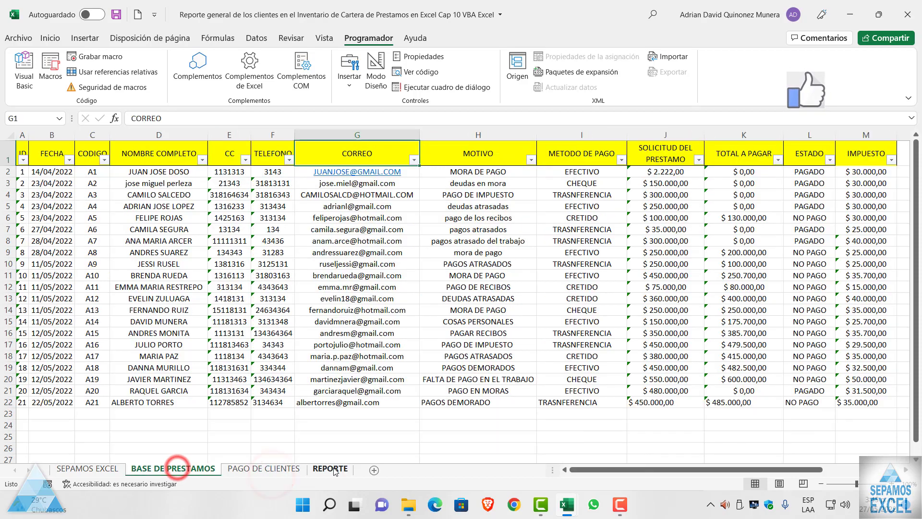
pyautogui.click(330, 468)
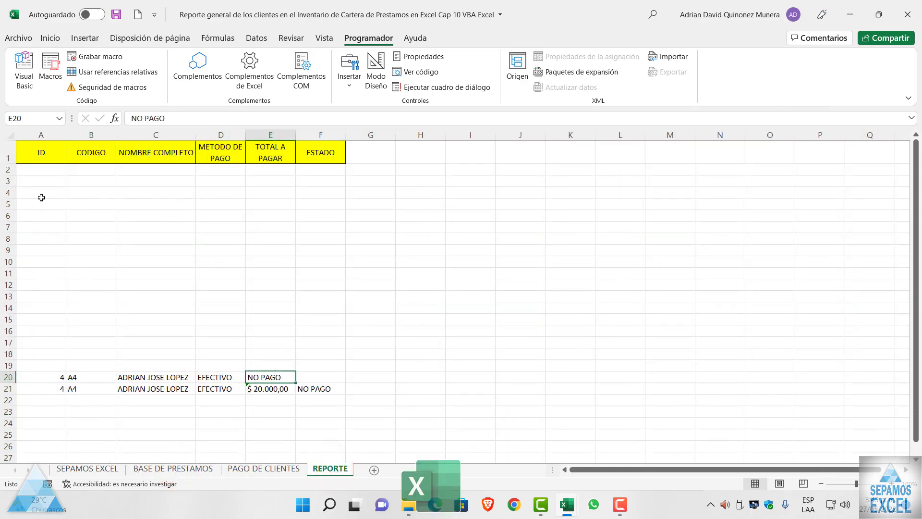
pyautogui.moveTo(42, 168); pyautogui.dragTo(48, 308)
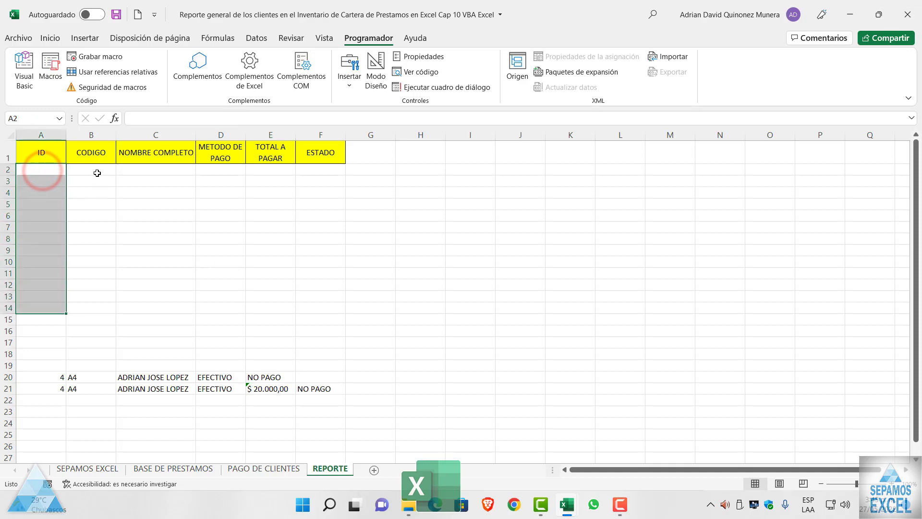
pyautogui.moveTo(93, 171); pyautogui.dragTo(91, 259)
pyautogui.moveTo(164, 182); pyautogui.dragTo(163, 257)
pyautogui.moveTo(226, 182); pyautogui.dragTo(233, 290)
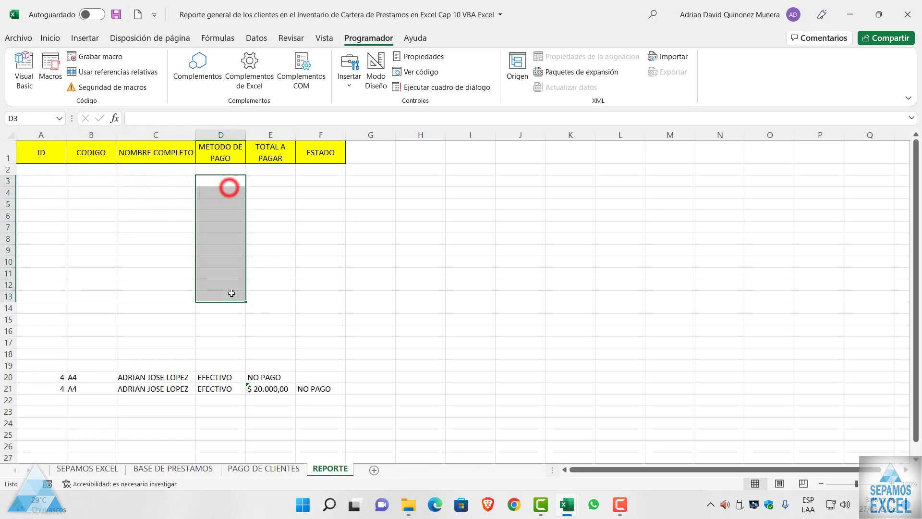
pyautogui.moveTo(269, 172); pyautogui.dragTo(269, 323)
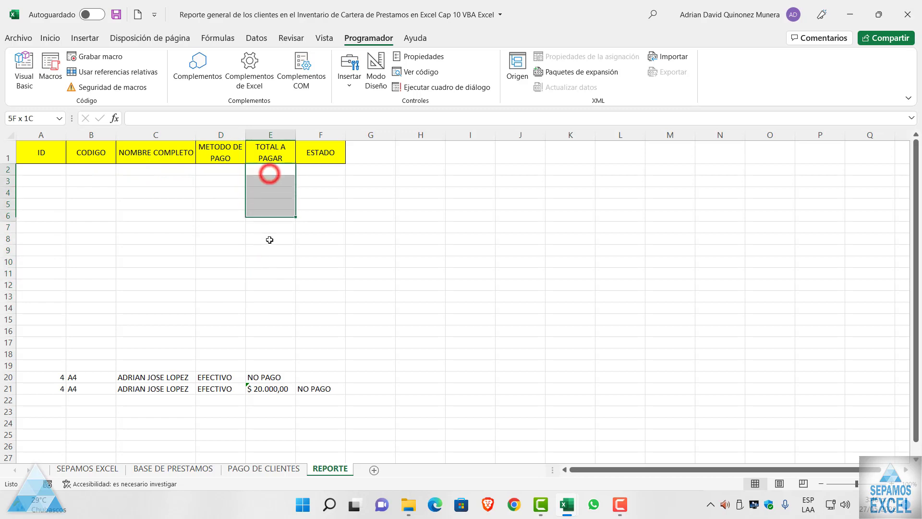
pyautogui.moveTo(323, 173); pyautogui.dragTo(317, 310)
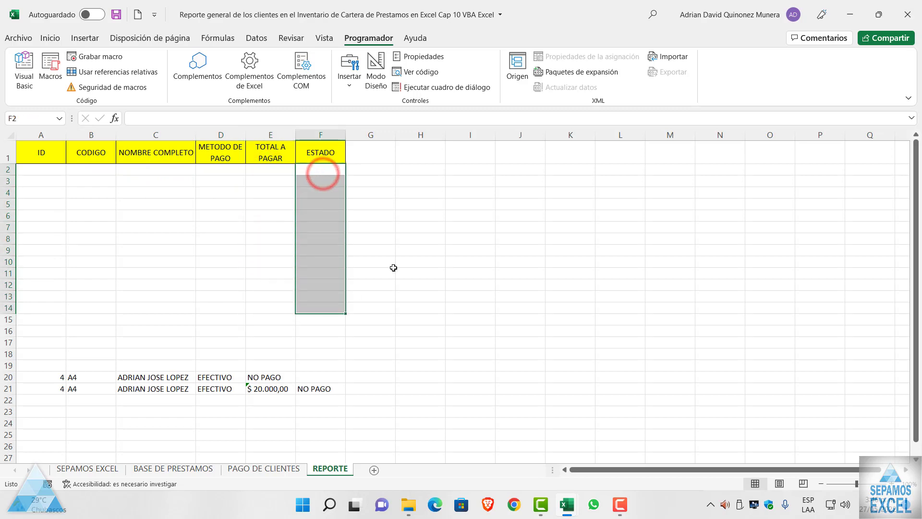
pyautogui.click(393, 266)
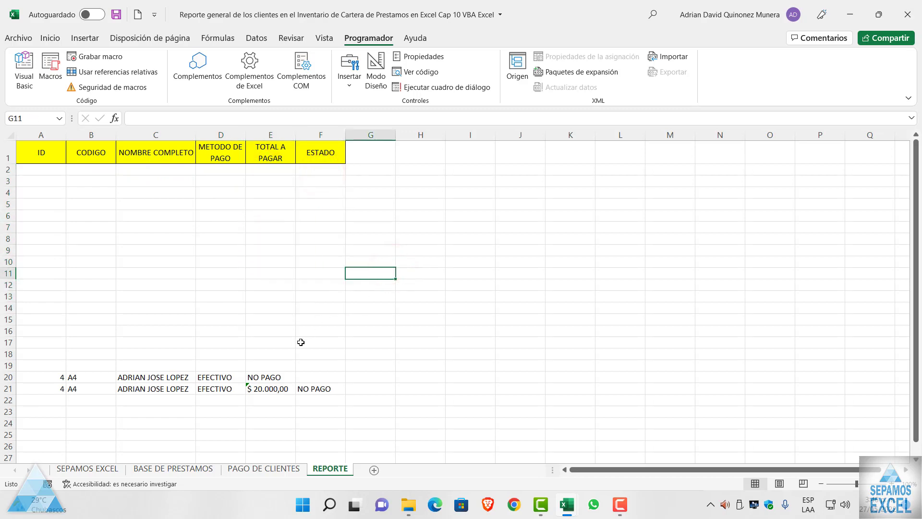
pyautogui.click(273, 470)
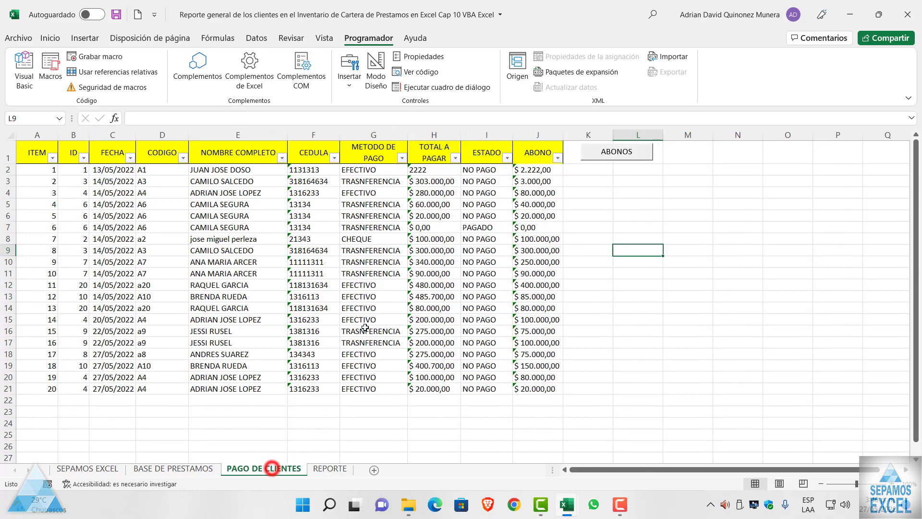
# Zoom out on BASE DE PRESTAMOS, set the ribbon to Show Tabs Only, and open ABONOS on PAGO DE CLIENTES
pyautogui.click(199, 469)
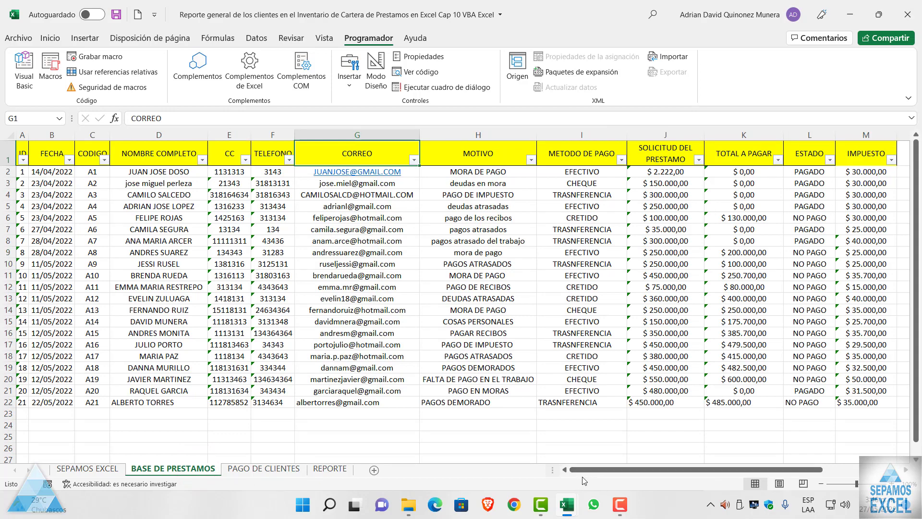
pyautogui.click(822, 484)
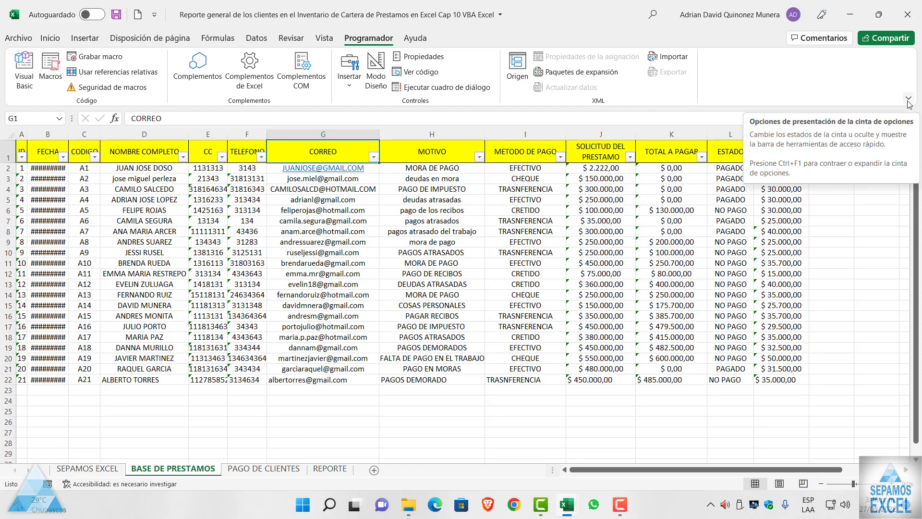
pyautogui.click(873, 234)
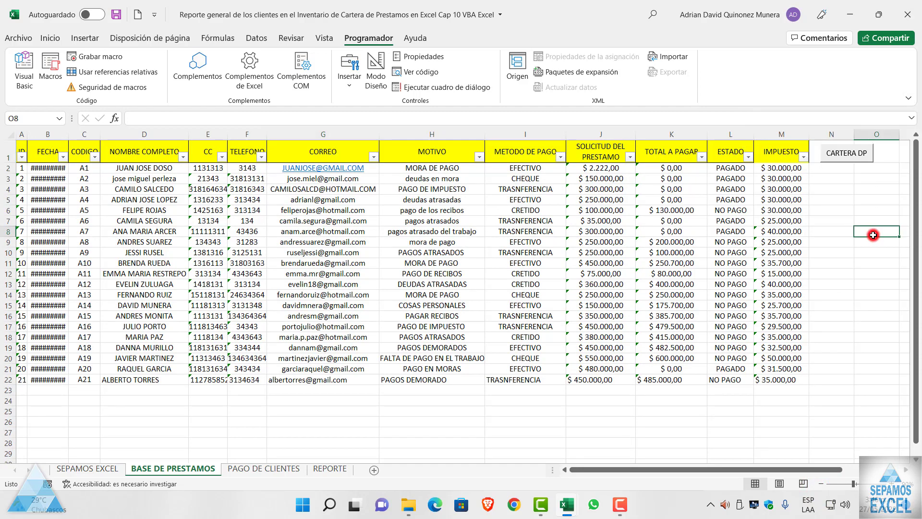
pyautogui.click(909, 99)
pyautogui.click(776, 148)
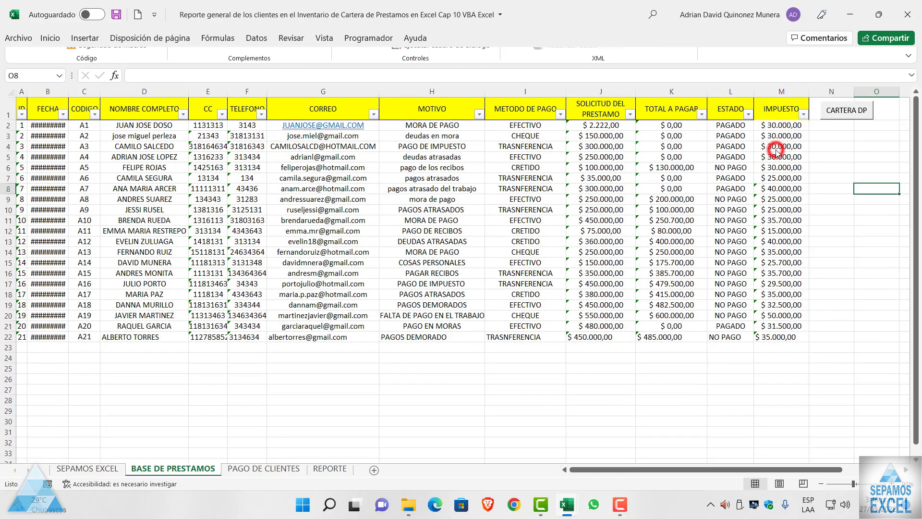
pyautogui.click(264, 469)
pyautogui.click(614, 98)
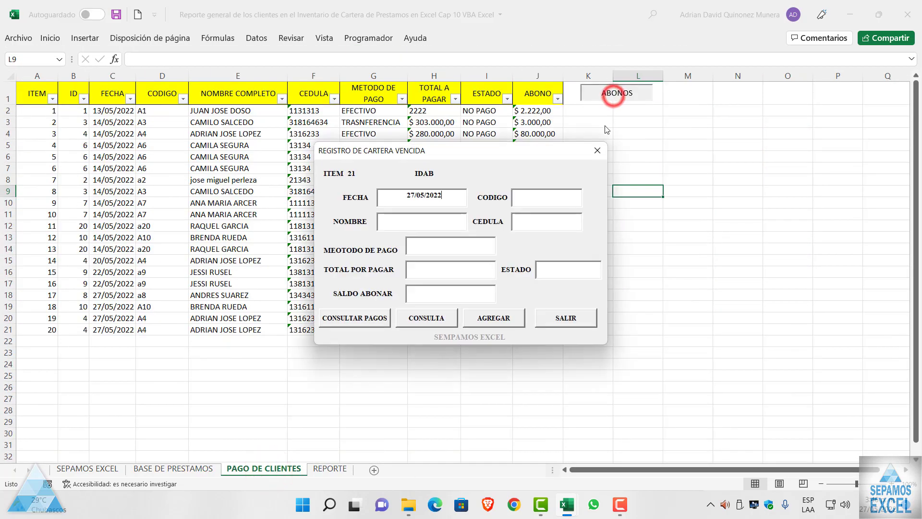
# Open the CARTERA DP form on BASE DE PRESTAMOS and its CONSULTAR PAGOS status list, moving both aside
pyautogui.click(601, 150)
pyautogui.click(195, 468)
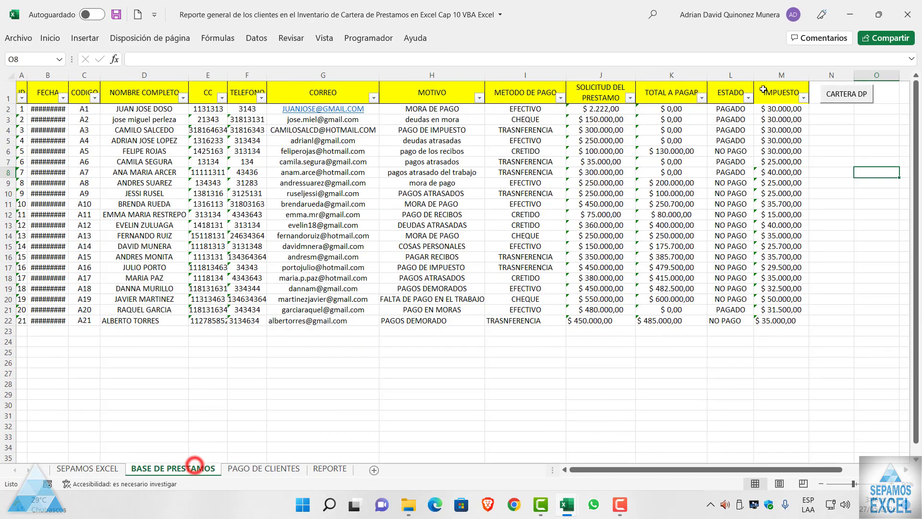
pyautogui.click(843, 99)
pyautogui.moveTo(669, 85); pyautogui.dragTo(839, 18)
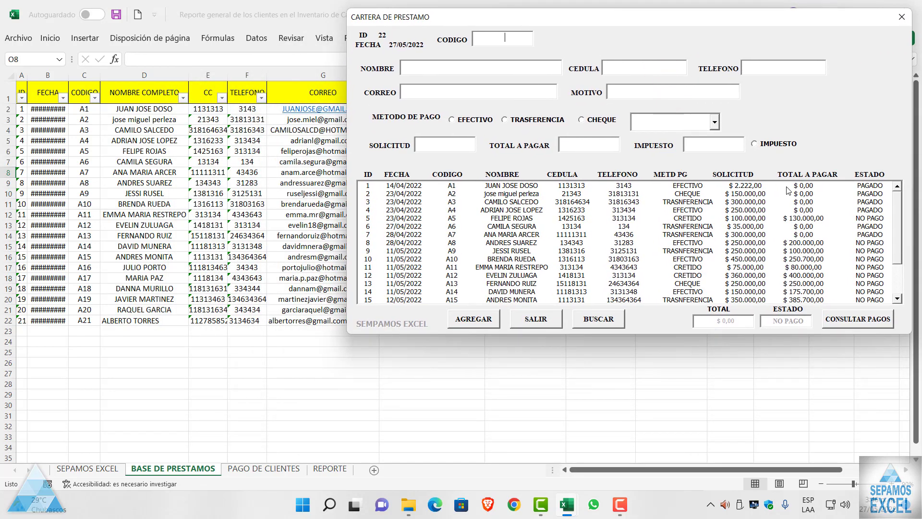
pyautogui.click(845, 321)
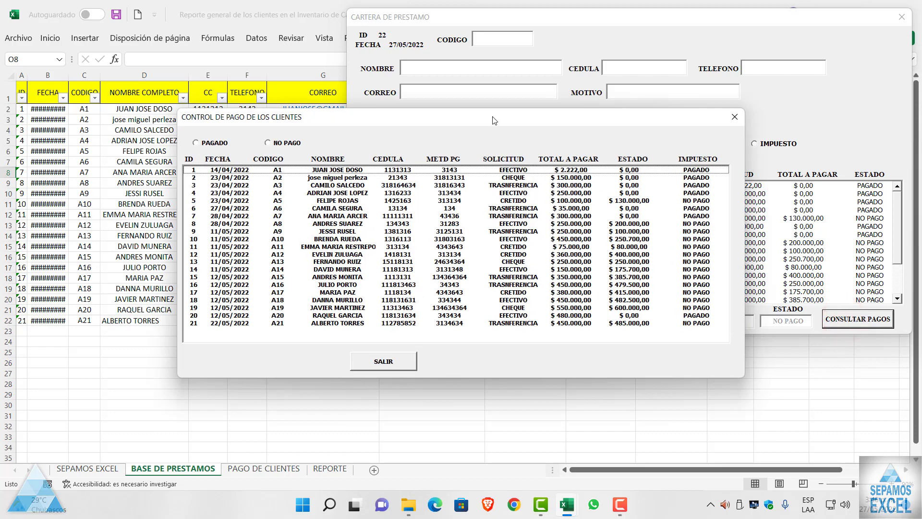
pyautogui.moveTo(495, 120); pyautogui.dragTo(354, 169)
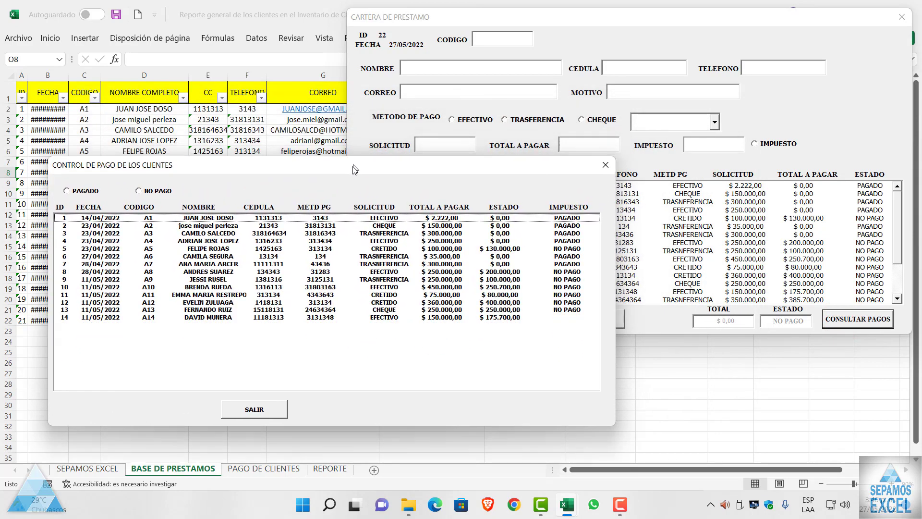